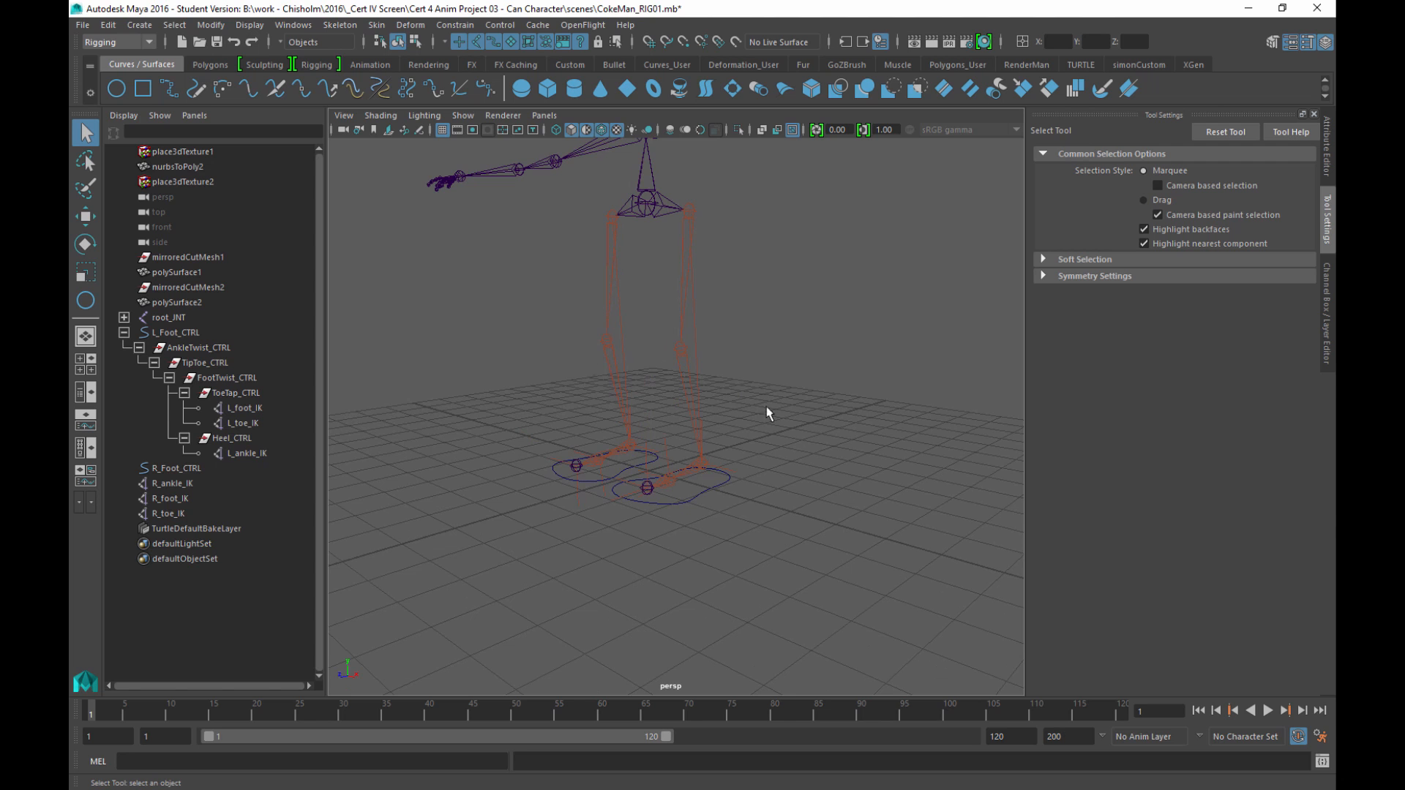
# Step: Create a NURBS circle on the grid beside the character's left foot control
pyautogui.keyDown('alt'); pyautogui.moveTo(768, 414); pyautogui.dragTo(637, 316); pyautogui.keyUp('alt')
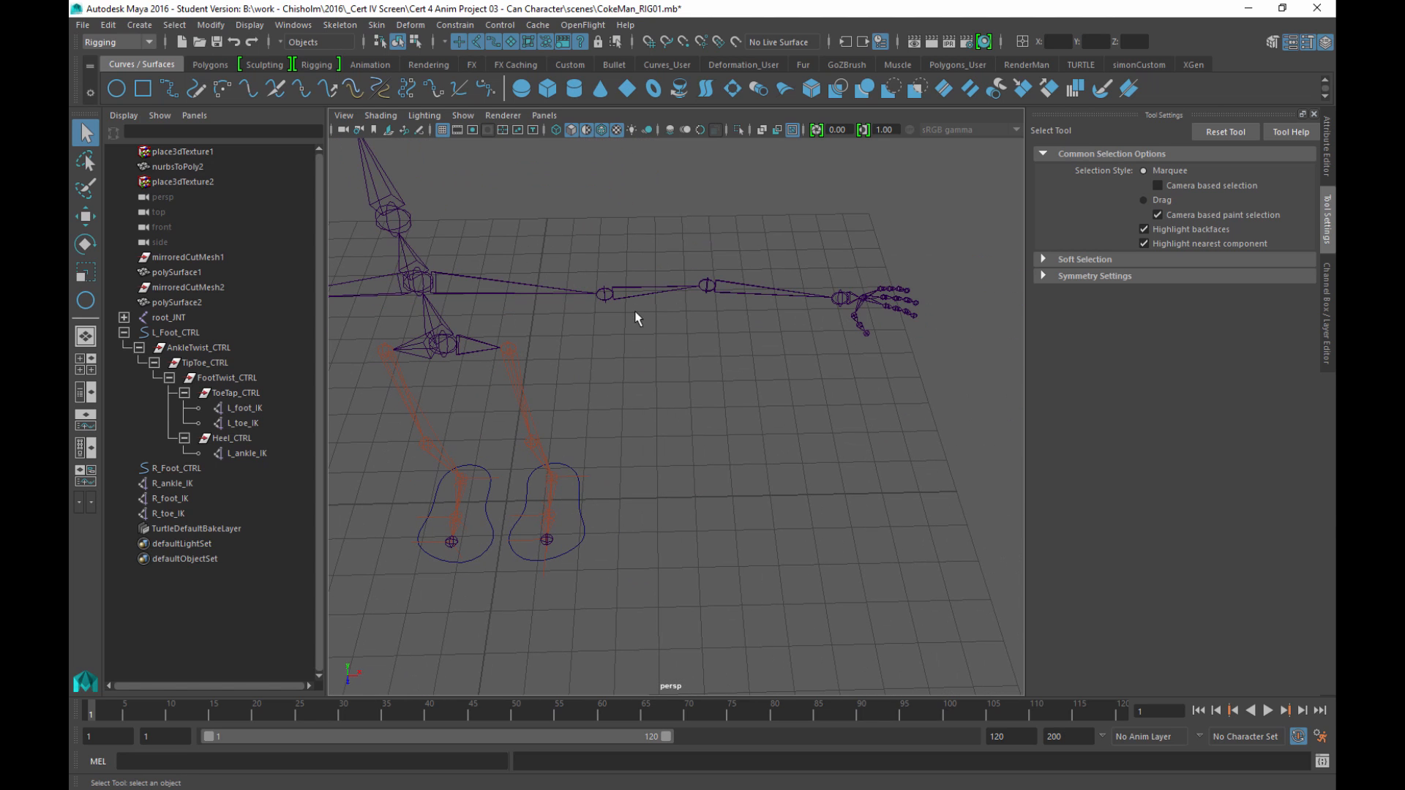
pyautogui.keyDown('alt'); pyautogui.moveTo(678, 380); pyautogui.dragTo(380, 207); pyautogui.keyUp('alt')
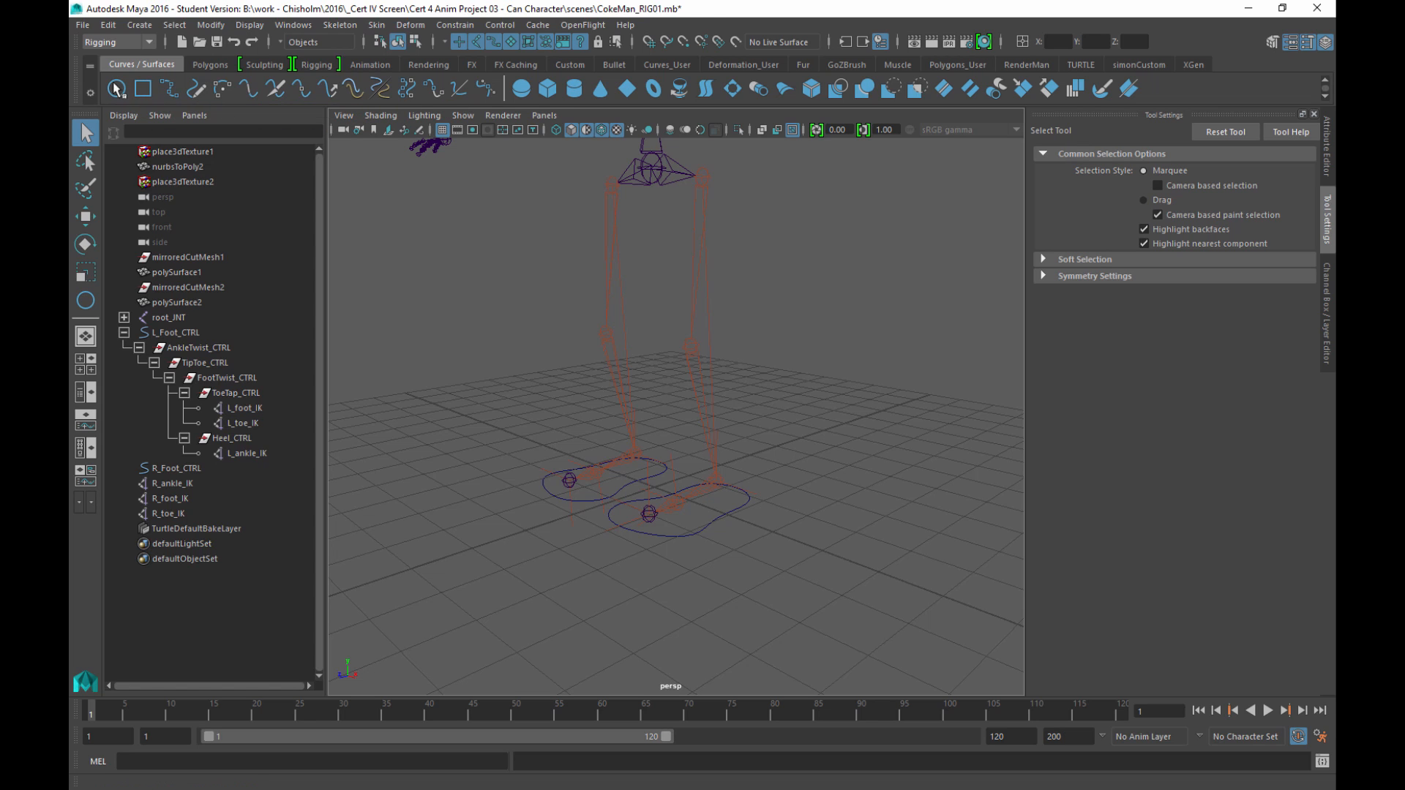
pyautogui.click(115, 88)
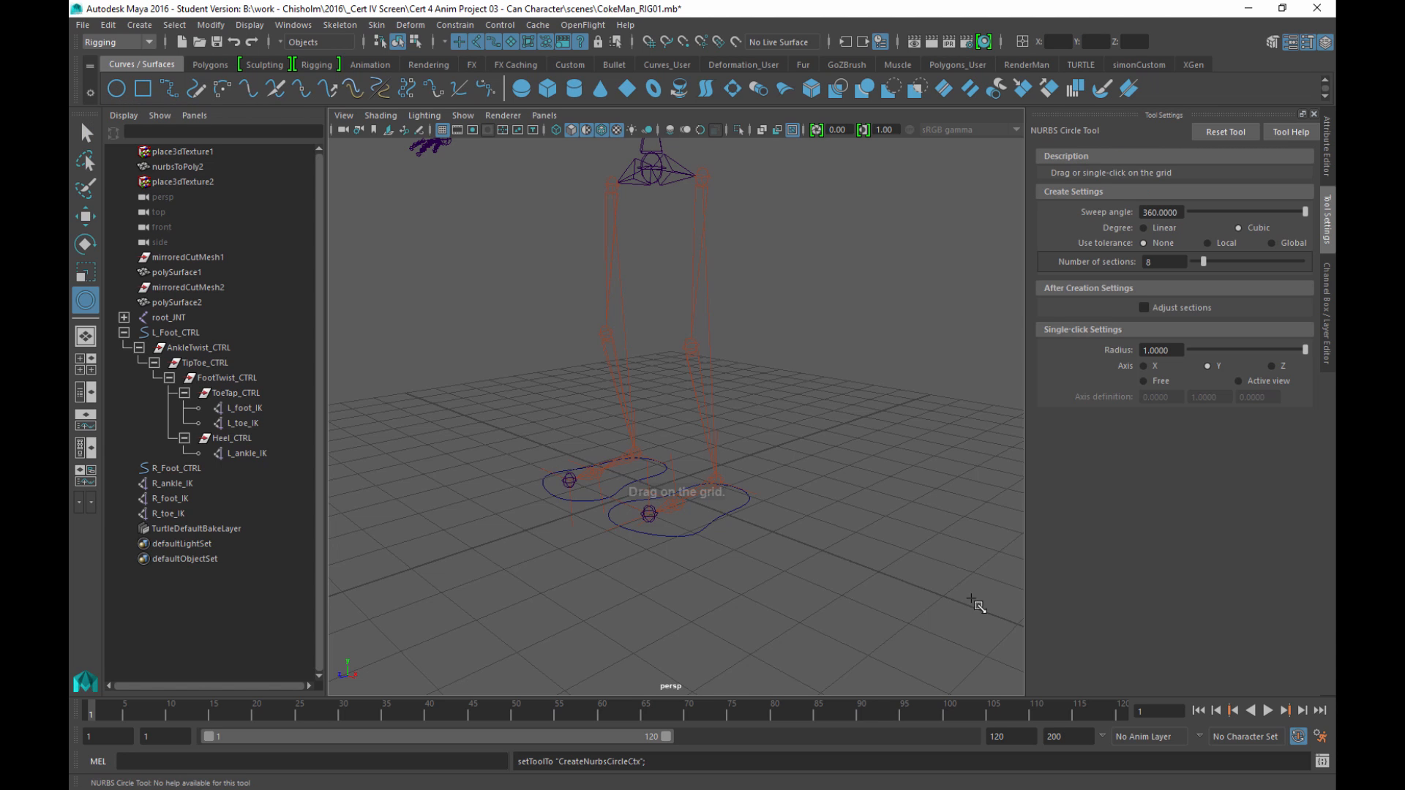
pyautogui.keyDown('alt'); pyautogui.moveTo(678, 368); pyautogui.dragTo(761, 441); pyautogui.keyUp('alt')
pyautogui.keyDown('alt'); pyautogui.moveTo(775, 461); pyautogui.dragTo(703, 455, button='middle'); pyautogui.keyUp('alt')
pyautogui.click(724, 406)
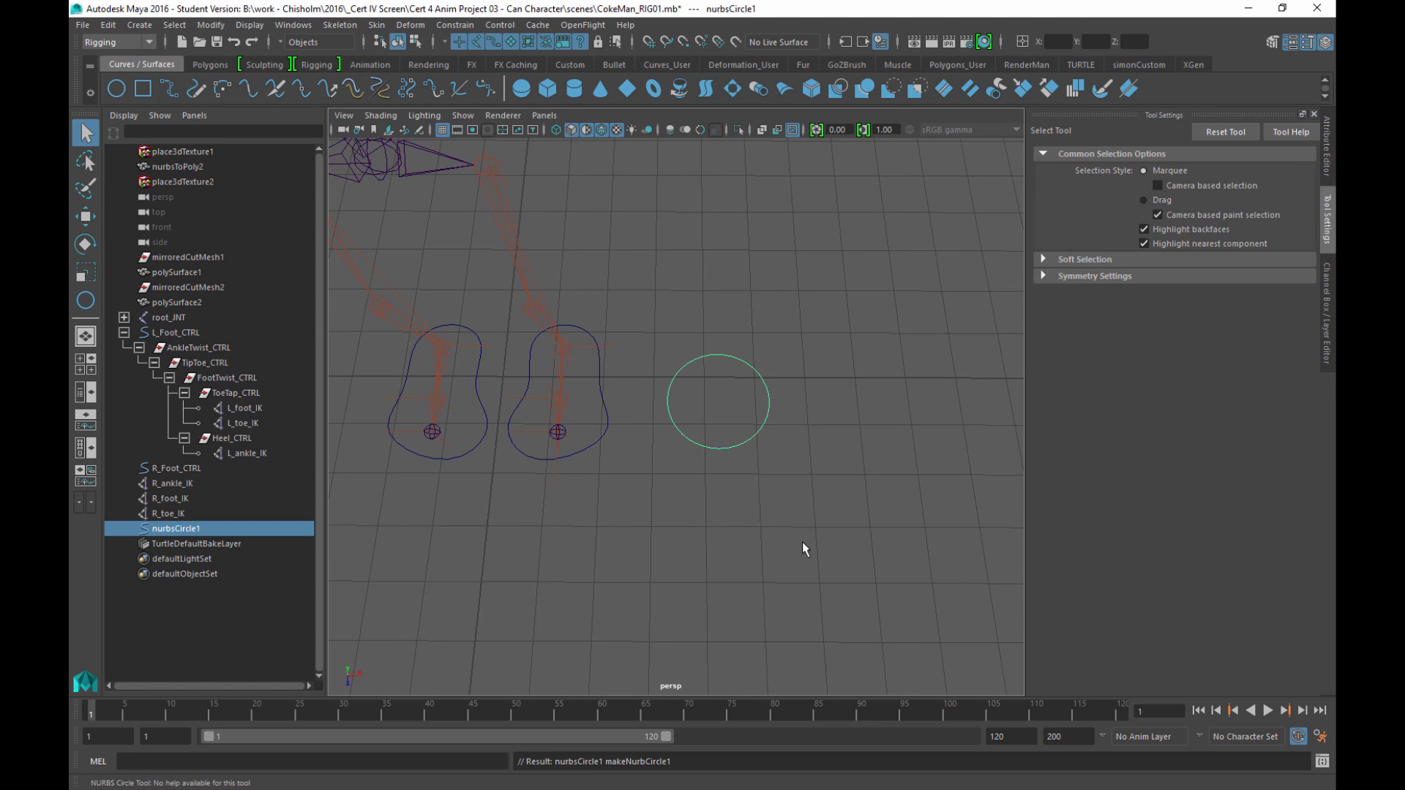
pyautogui.keyDown('alt'); pyautogui.moveTo(803, 552); pyautogui.dragTo(783, 474); pyautogui.keyUp('alt')
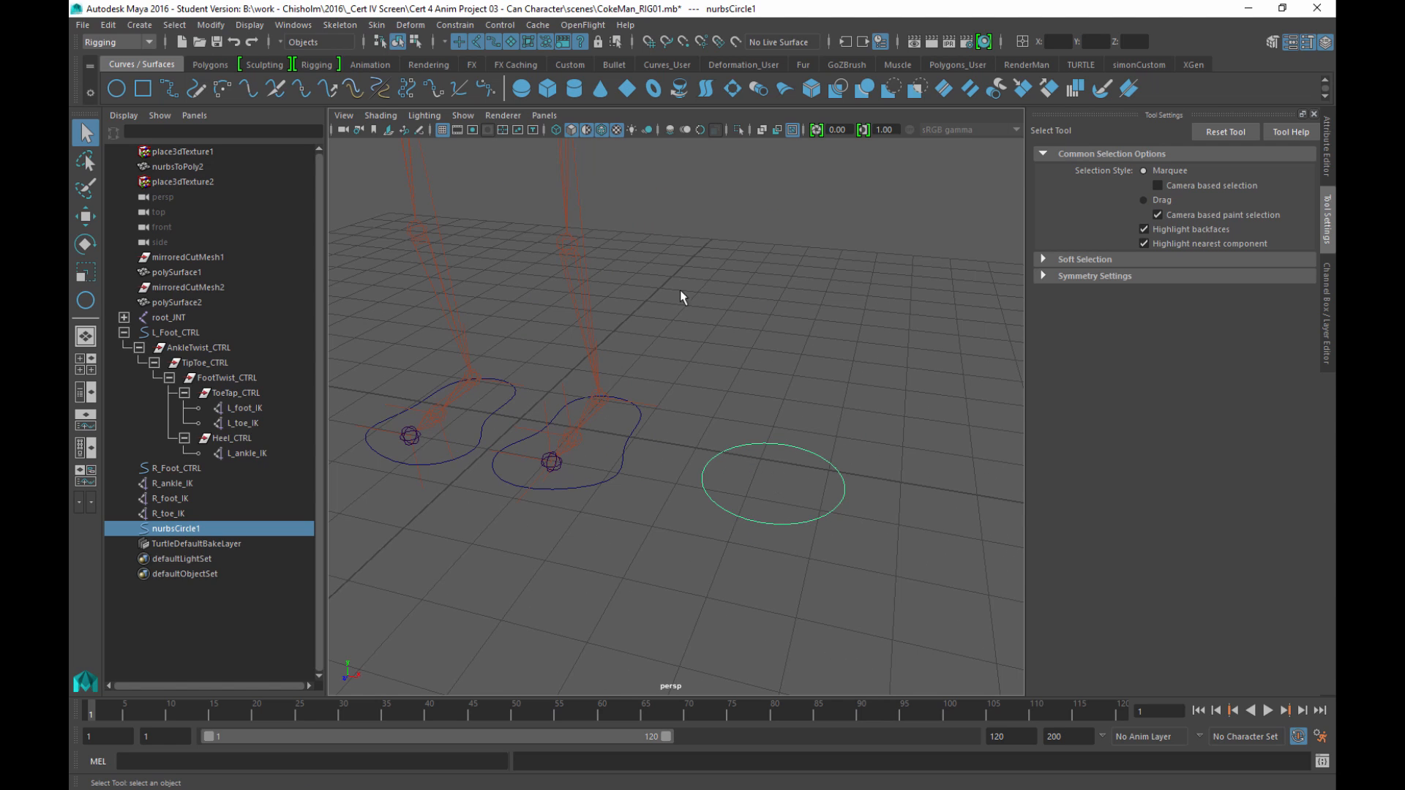
# Step: Move the circle up onto the left knee joint using point snapping
pyautogui.moveTo(680, 292)
pyautogui.keyDown('alt'); pyautogui.mouseDown()
pyautogui.moveTo(578, 251)
pyautogui.moveTo(551, 257)
pyautogui.moveTo(688, 311)
pyautogui.mouseUp(); pyautogui.keyUp('alt')
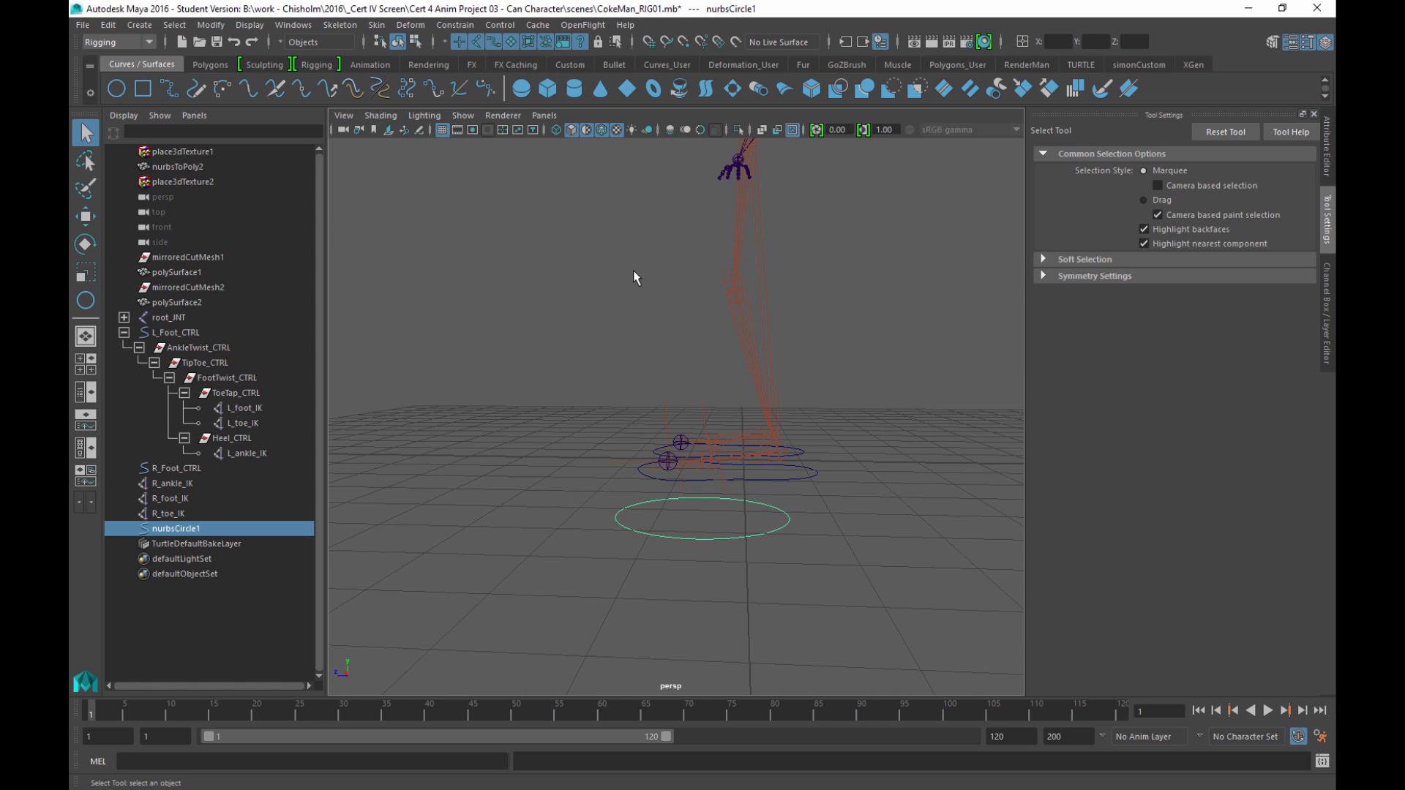
pyautogui.keyDown('alt'); pyautogui.moveTo(539, 493); pyautogui.dragTo(667, 433); pyautogui.keyUp('alt')
pyautogui.click(85, 216)
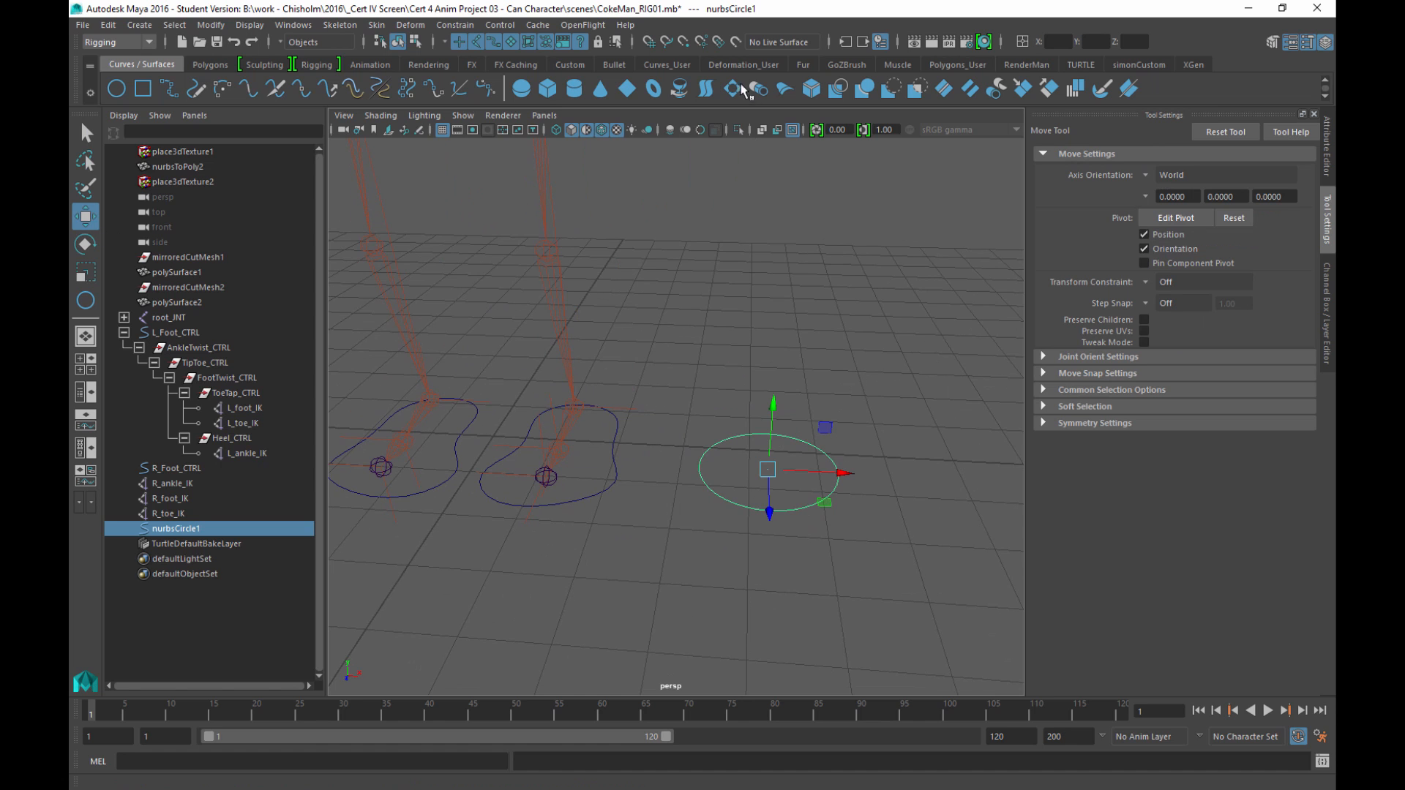
pyautogui.click(684, 42)
pyautogui.keyDown('alt'); pyautogui.moveTo(809, 481); pyautogui.dragTo(768, 486); pyautogui.keyUp('alt')
pyautogui.keyDown('alt'); pyautogui.moveTo(800, 304); pyautogui.dragTo(720, 237); pyautogui.keyUp('alt')
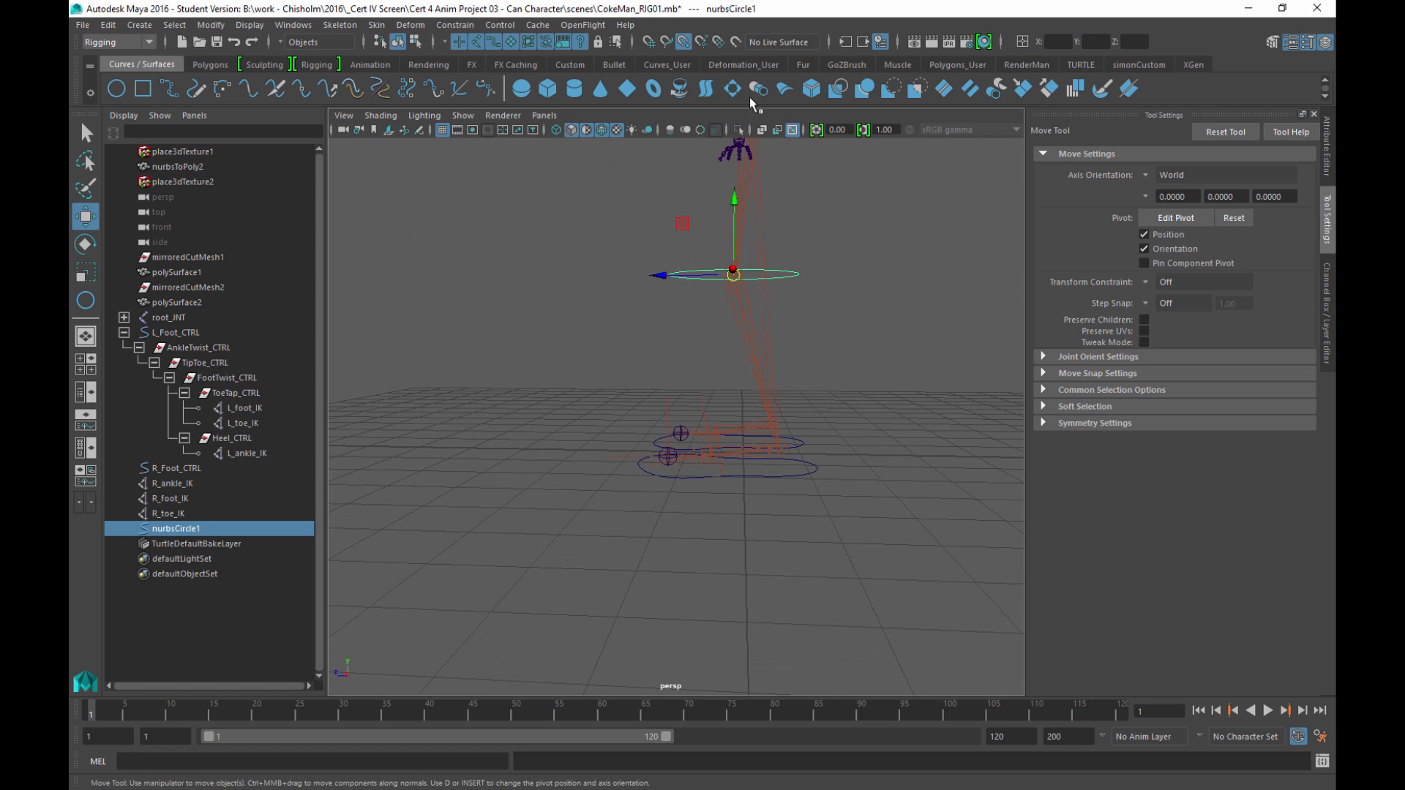
# Step: Turn point snapping off and move the circle straight forward of the left knee to a Z position of about 2.017
pyautogui.click(683, 42)
pyautogui.keyDown('alt'); pyautogui.moveTo(605, 286); pyautogui.dragTo(687, 490, button='right'); pyautogui.keyUp('alt')
pyautogui.moveTo(706, 285); pyautogui.dragTo(519, 278)
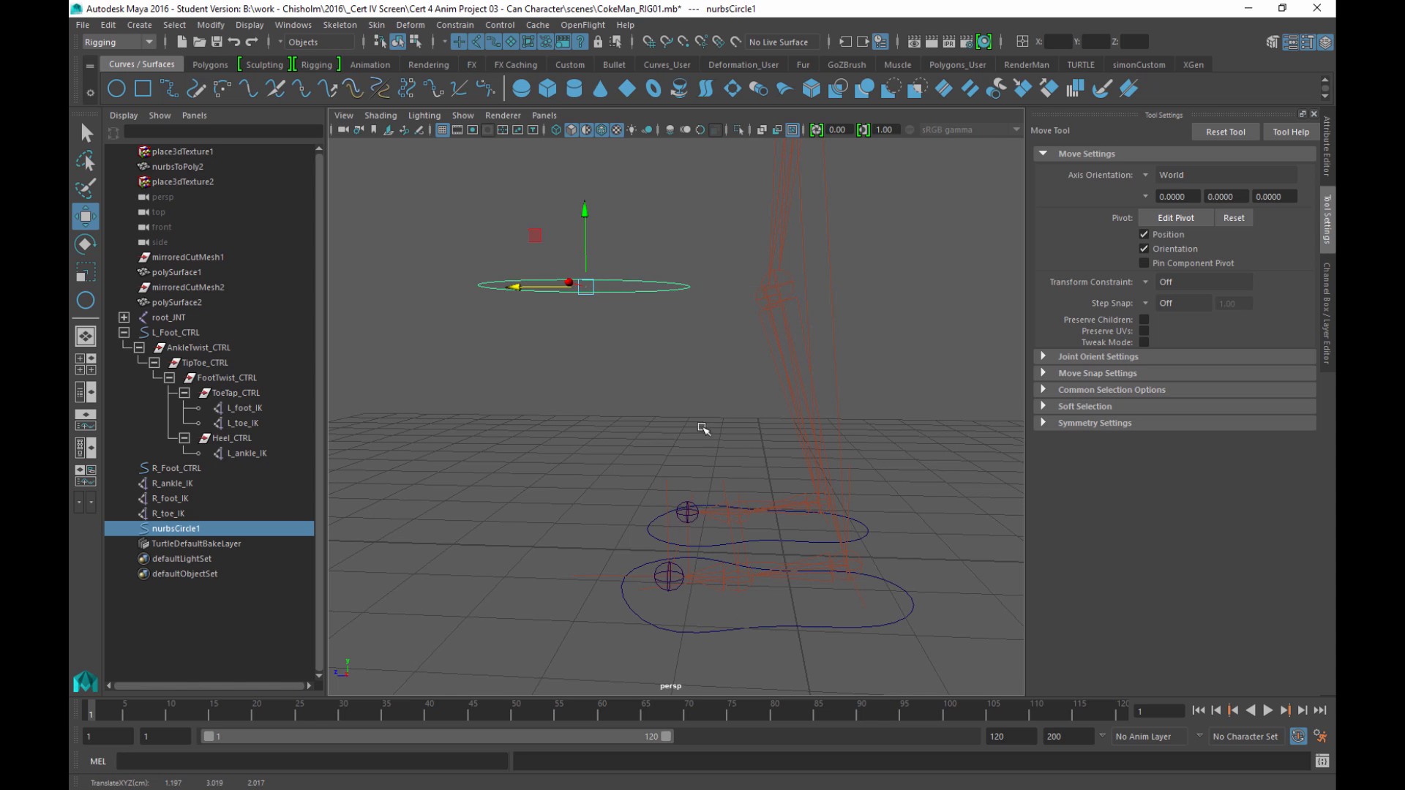
pyautogui.keyDown('alt'); pyautogui.moveTo(702, 428); pyautogui.dragTo(797, 412); pyautogui.keyUp('alt')
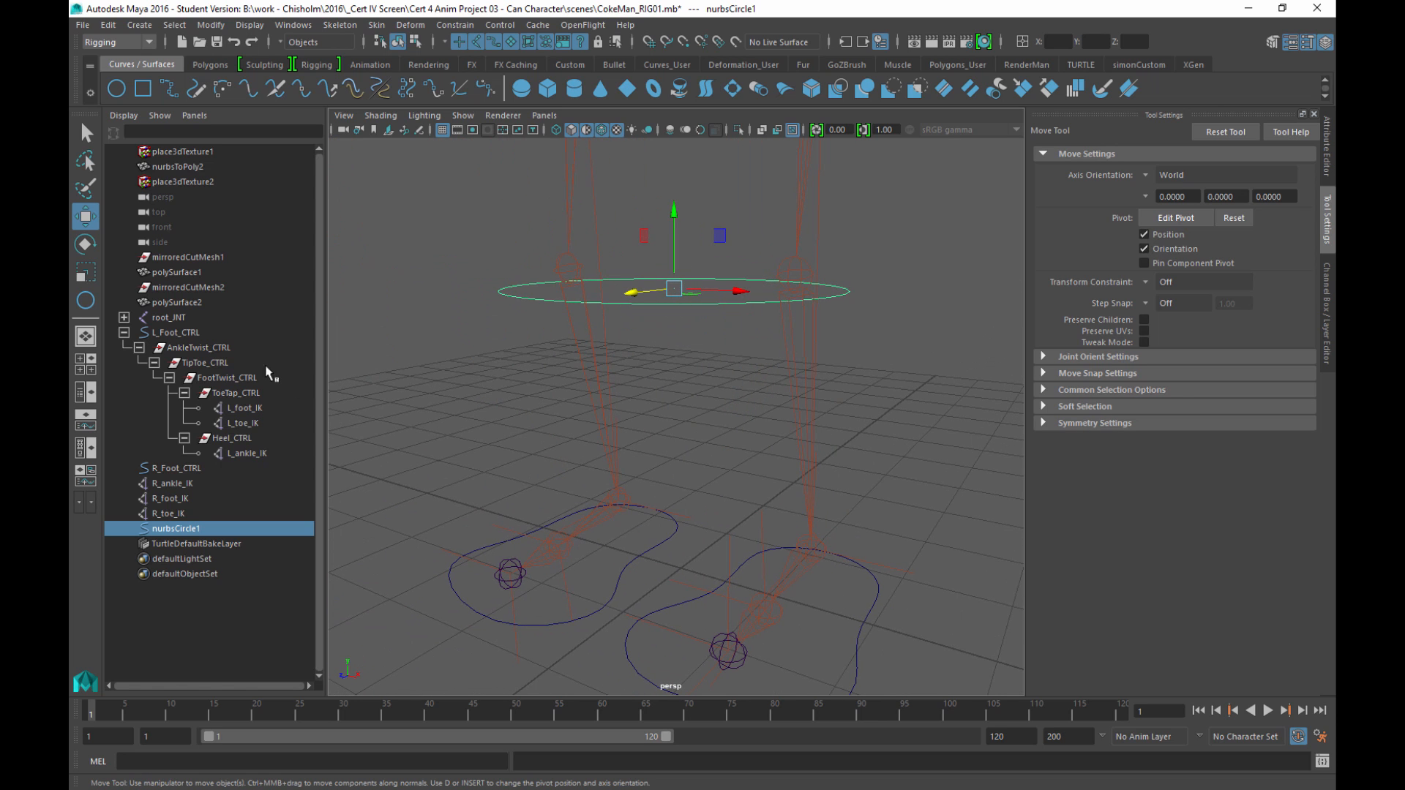
# Step: Rotate the circle upright to face forward, with -90 degrees in Z and 90 degrees in X
pyautogui.click(85, 244)
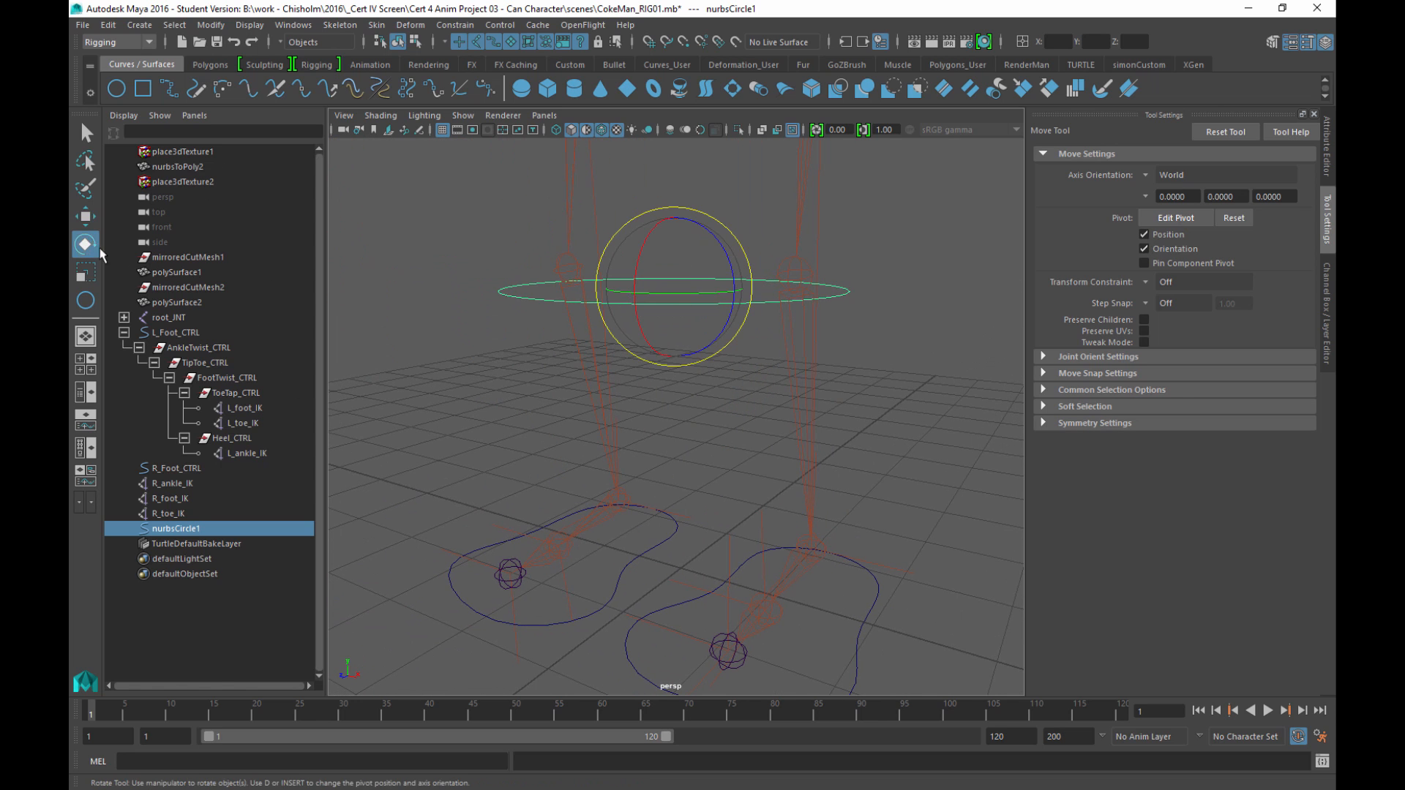
pyautogui.keyDown('alt'); pyautogui.moveTo(774, 388); pyautogui.dragTo(803, 377); pyautogui.keyUp('alt')
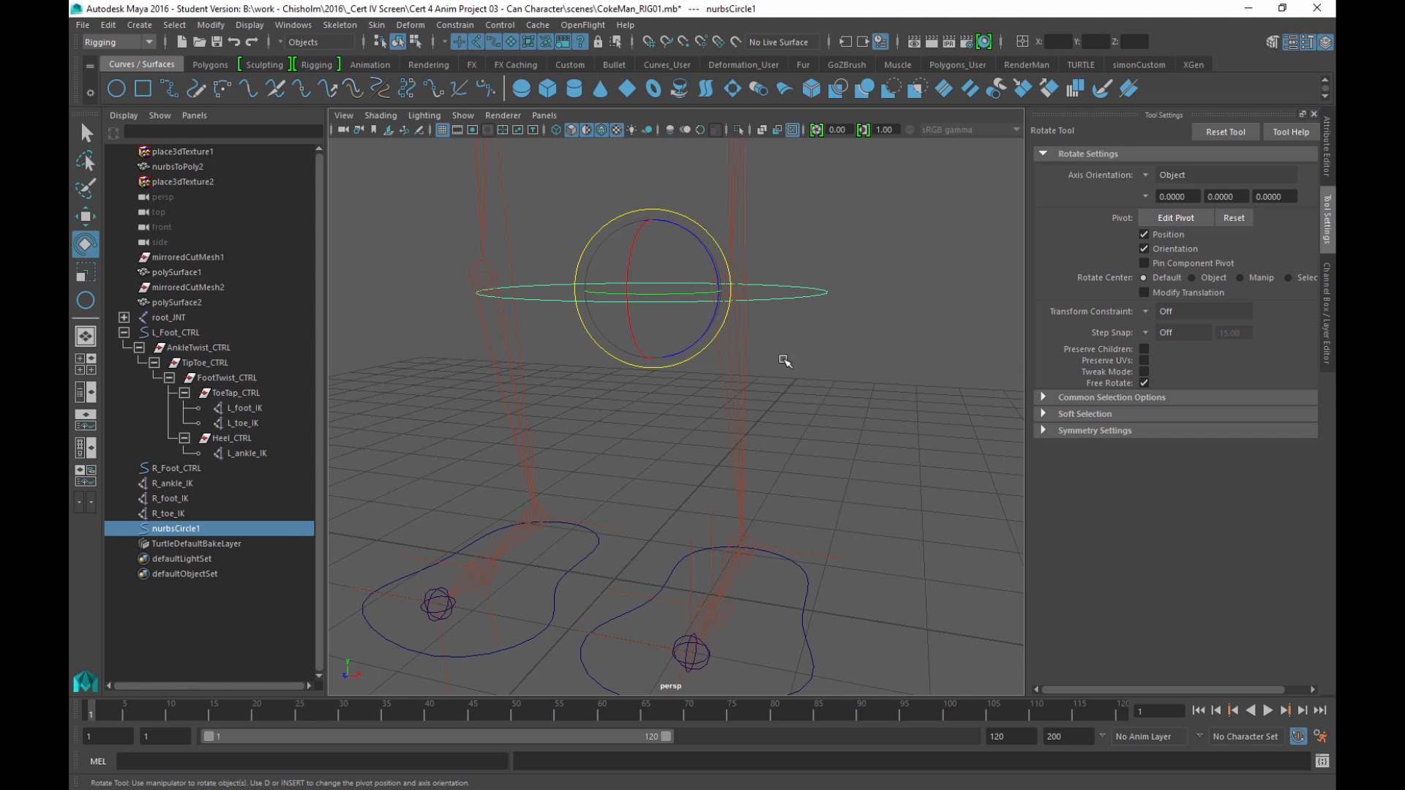
pyautogui.moveTo(697, 239); pyautogui.dragTo(724, 333)
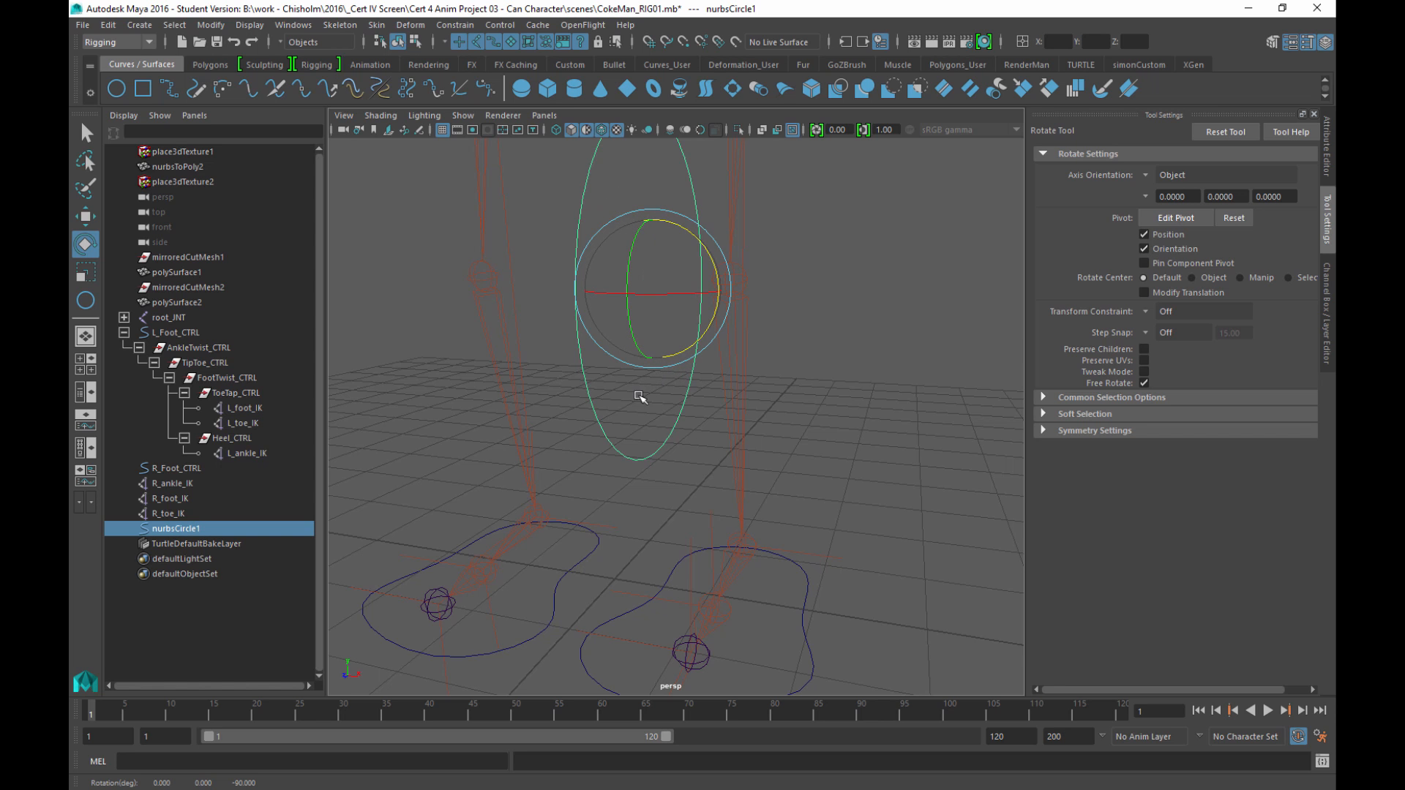
pyautogui.keyDown('alt'); pyautogui.moveTo(839, 384); pyautogui.dragTo(787, 336); pyautogui.keyUp('alt')
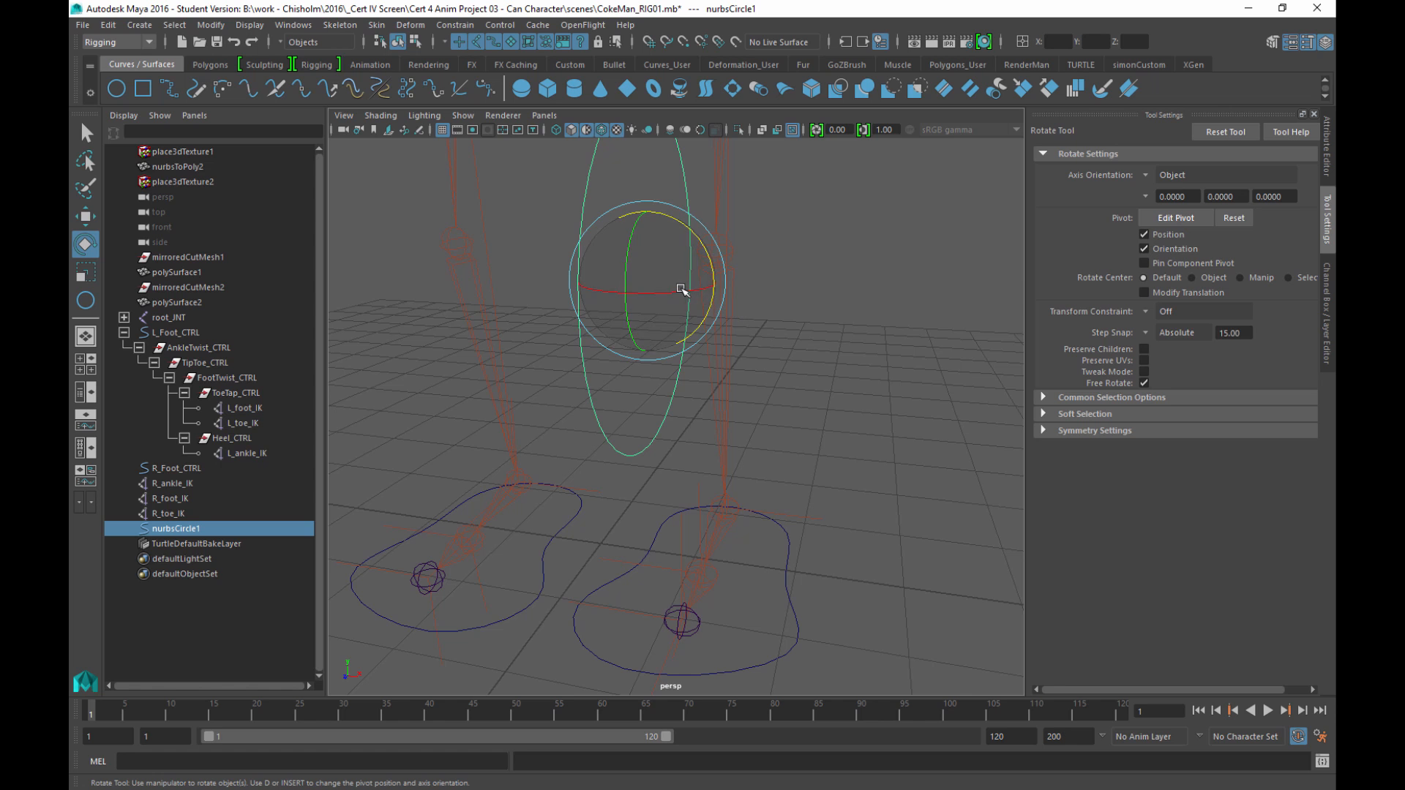
pyautogui.moveTo(674, 292); pyautogui.dragTo(586, 285)
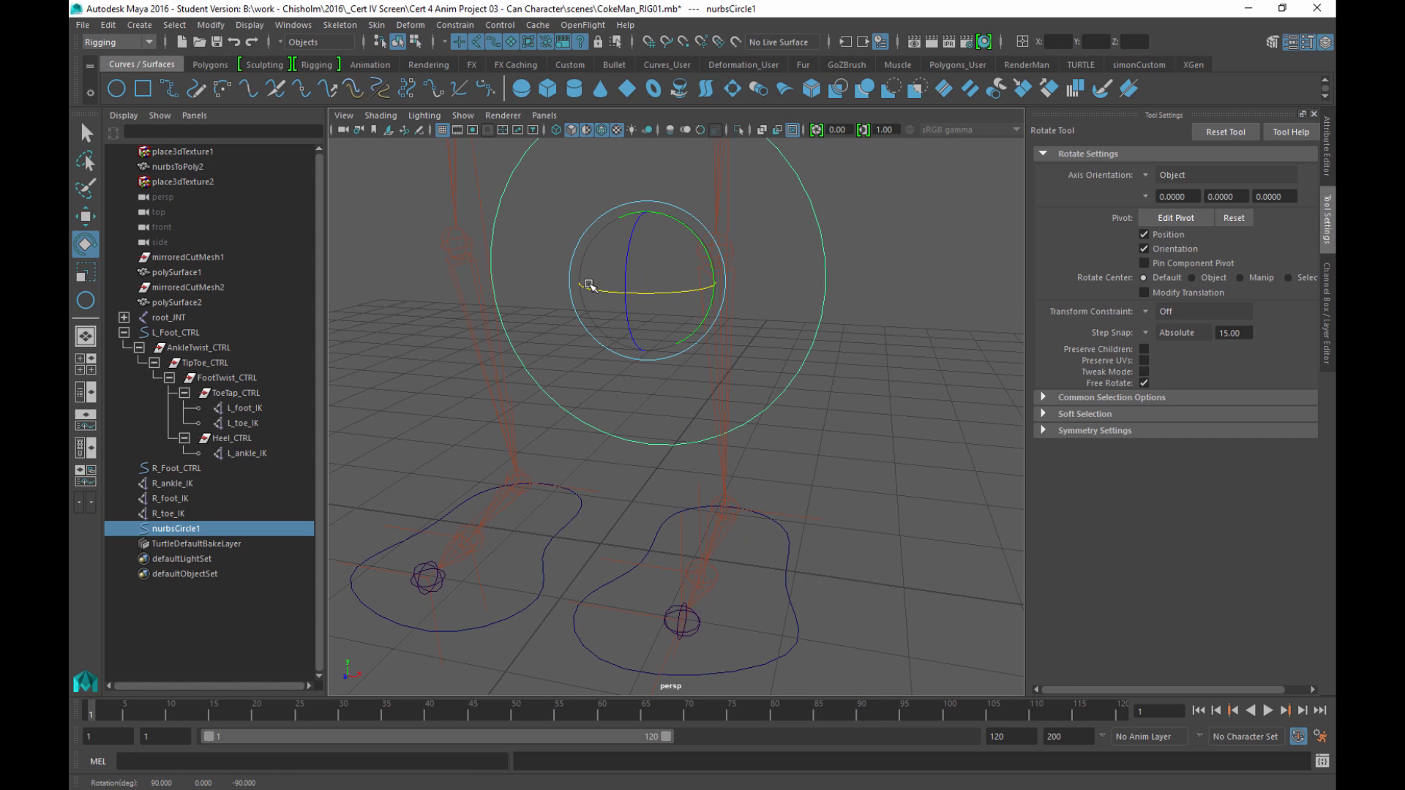
pyautogui.keyDown('alt'); pyautogui.moveTo(825, 451); pyautogui.dragTo(708, 432); pyautogui.keyUp('alt')
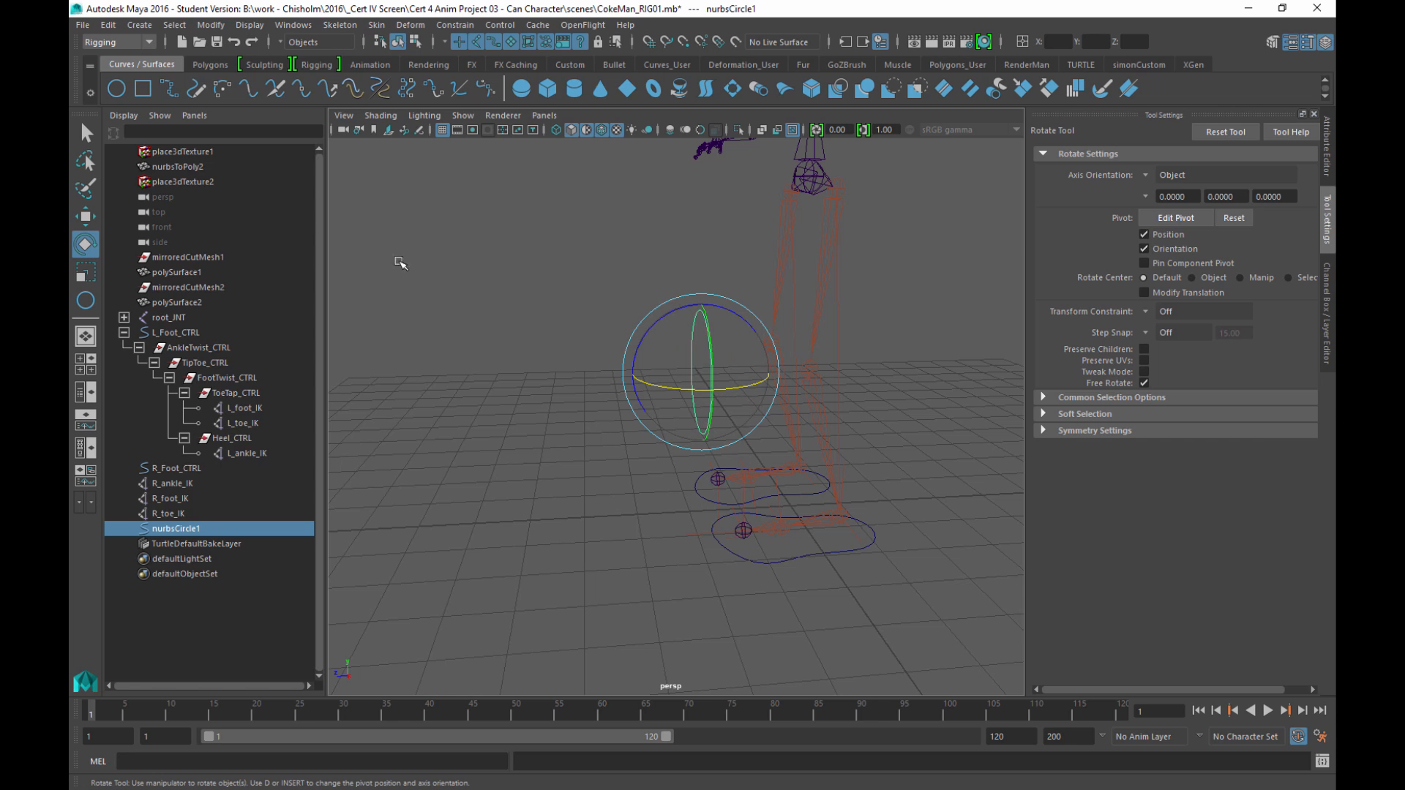
# Step: Turn on polygon display in the perspective view so the character mesh shows around the circle
pyautogui.click(463, 114)
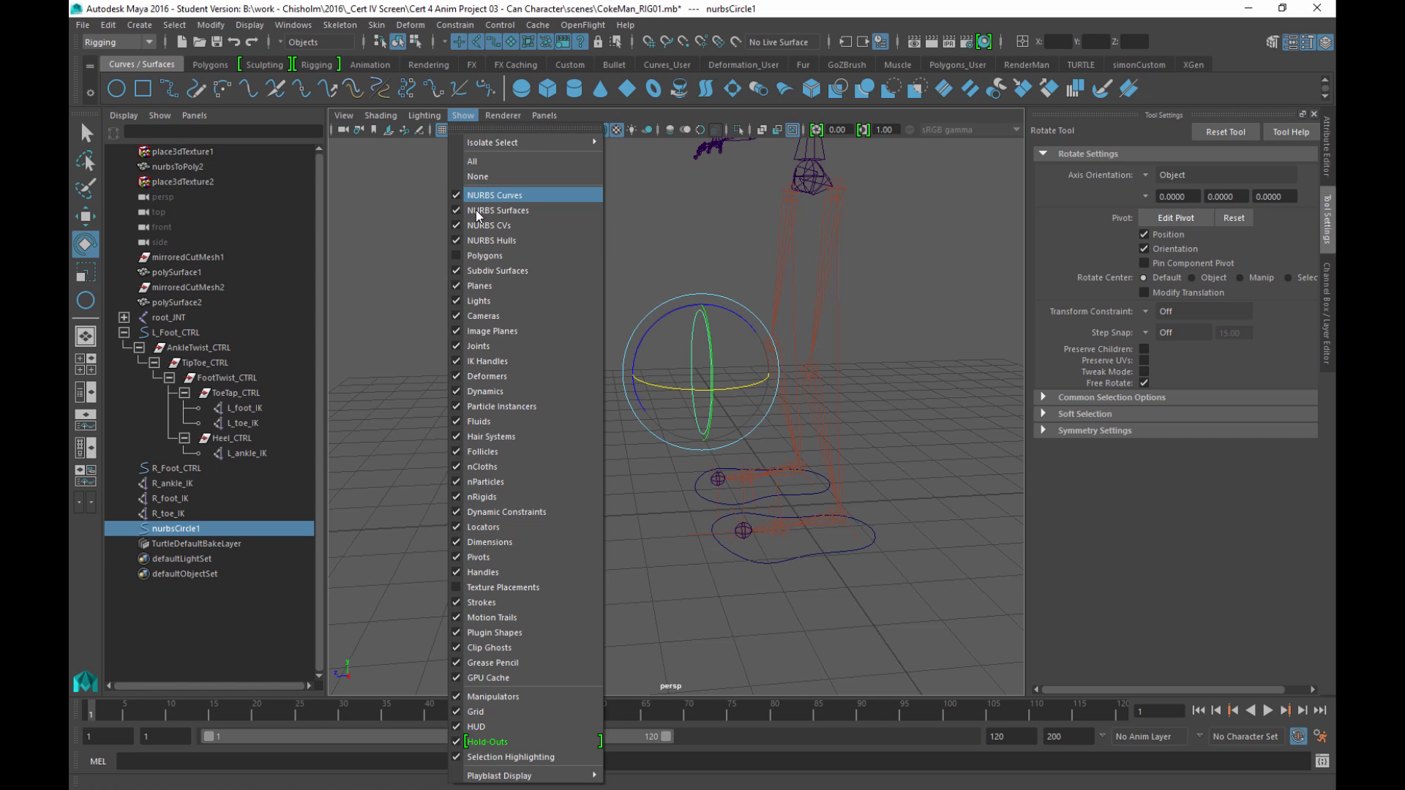
pyautogui.click(474, 257)
pyautogui.keyDown('alt'); pyautogui.moveTo(715, 507); pyautogui.dragTo(773, 489); pyautogui.keyUp('alt')
pyautogui.keyDown('alt'); pyautogui.moveTo(684, 358); pyautogui.dragTo(644, 351); pyautogui.keyUp('alt')
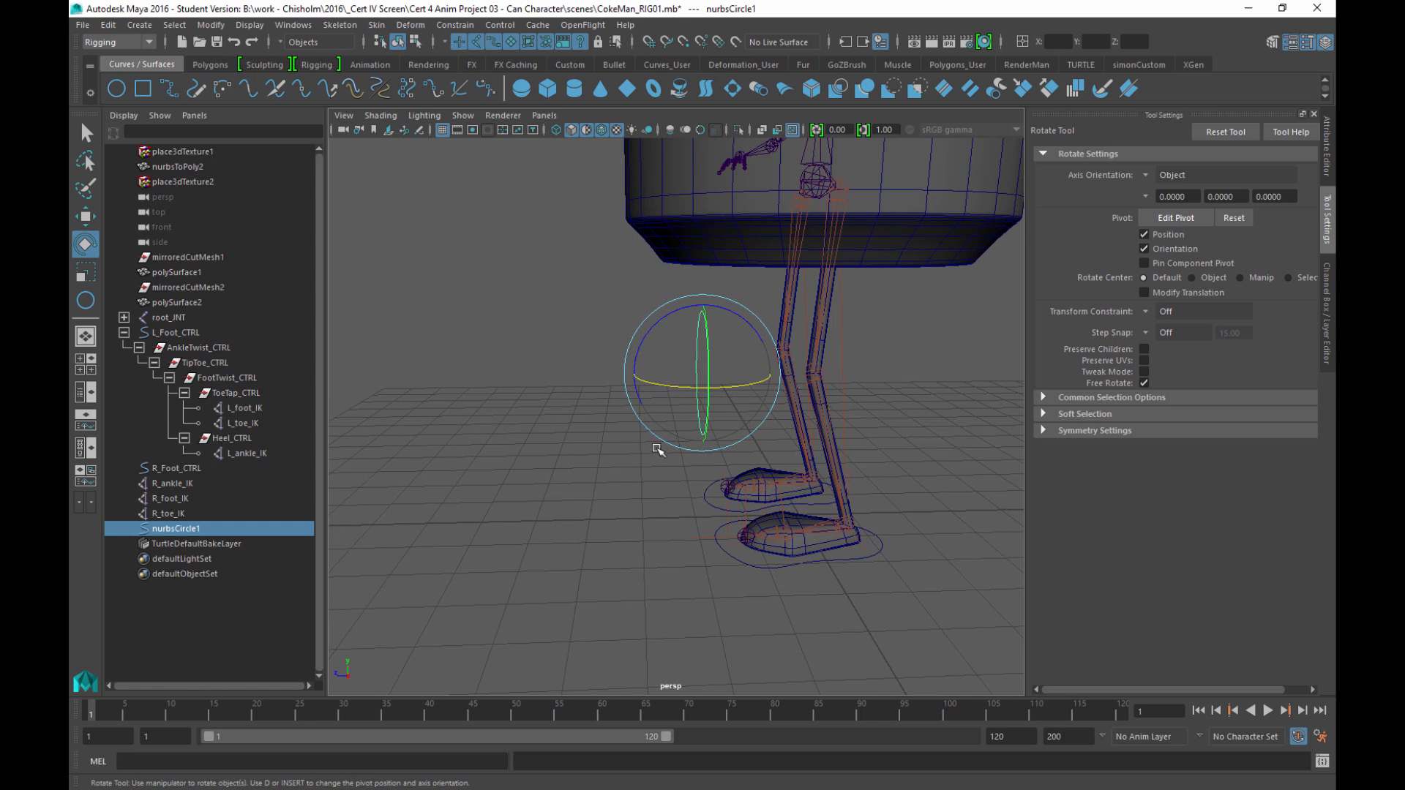
pyautogui.keyDown('alt'); pyautogui.moveTo(609, 451); pyautogui.dragTo(684, 432); pyautogui.keyUp('alt')
pyautogui.keyDown('alt'); pyautogui.moveTo(685, 432); pyautogui.dragTo(737, 546, button='right'); pyautogui.keyUp('alt')
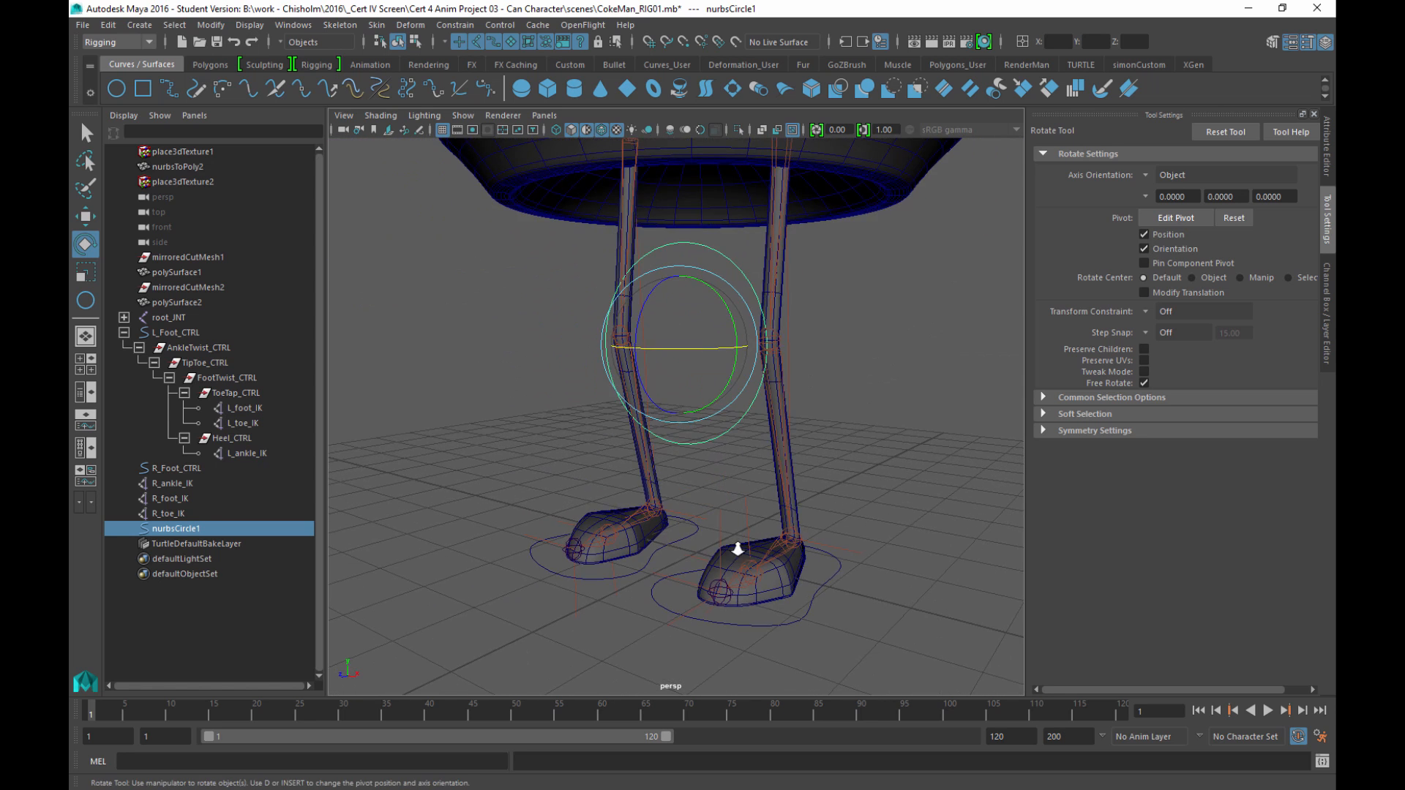
# Step: Scale the circle down uniformly to about 0.321 as a small control in front of the left knee
pyautogui.press('r')
pyautogui.keyDown('alt'); pyautogui.moveTo(668, 435); pyautogui.dragTo(775, 426); pyautogui.keyUp('alt')
pyautogui.keyDown('alt'); pyautogui.moveTo(622, 361); pyautogui.dragTo(505, 352); pyautogui.keyUp('alt')
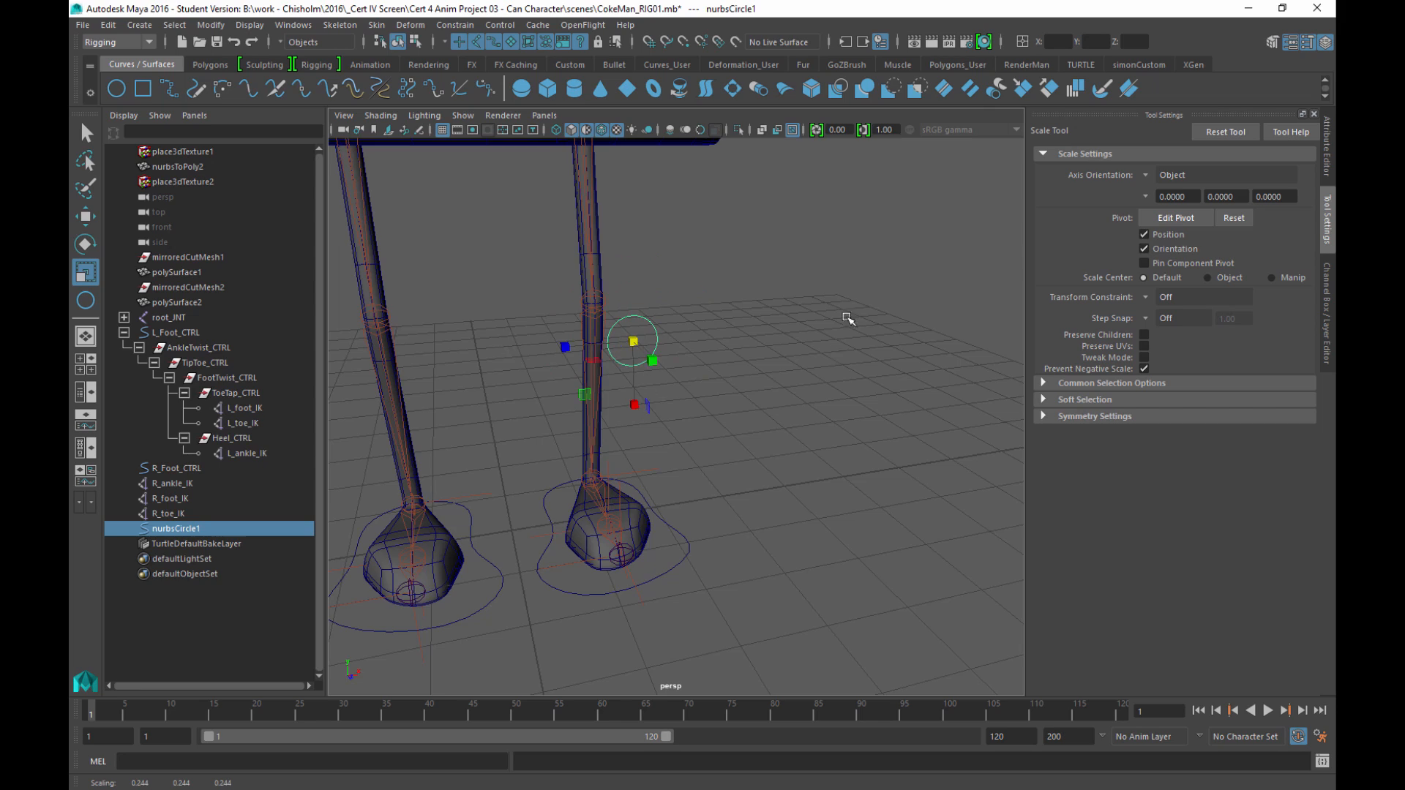
pyautogui.keyDown('alt'); pyautogui.moveTo(847, 313); pyautogui.dragTo(746, 303); pyautogui.keyUp('alt')
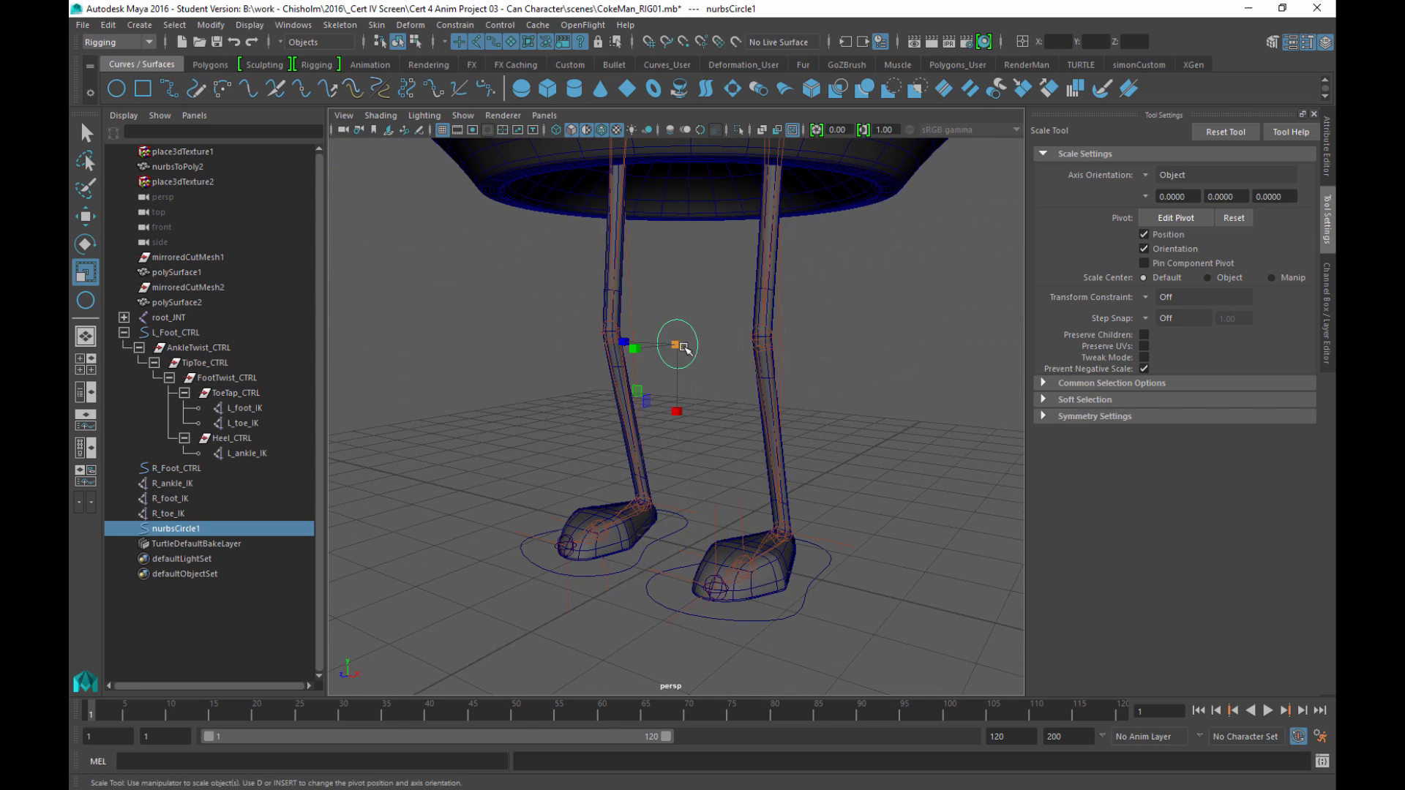
pyautogui.moveTo(677, 344)
pyautogui.mouseDown()
pyautogui.moveTo(713, 345)
pyautogui.moveTo(695, 345)
pyautogui.mouseUp()
pyautogui.keyDown('alt'); pyautogui.moveTo(836, 376); pyautogui.dragTo(878, 374); pyautogui.keyUp('alt')
pyautogui.keyDown('alt'); pyautogui.moveTo(878, 373); pyautogui.dragTo(735, 304, button='right'); pyautogui.keyUp('alt')
pyautogui.keyDown('alt'); pyautogui.moveTo(734, 304); pyautogui.dragTo(815, 329); pyautogui.keyUp('alt')
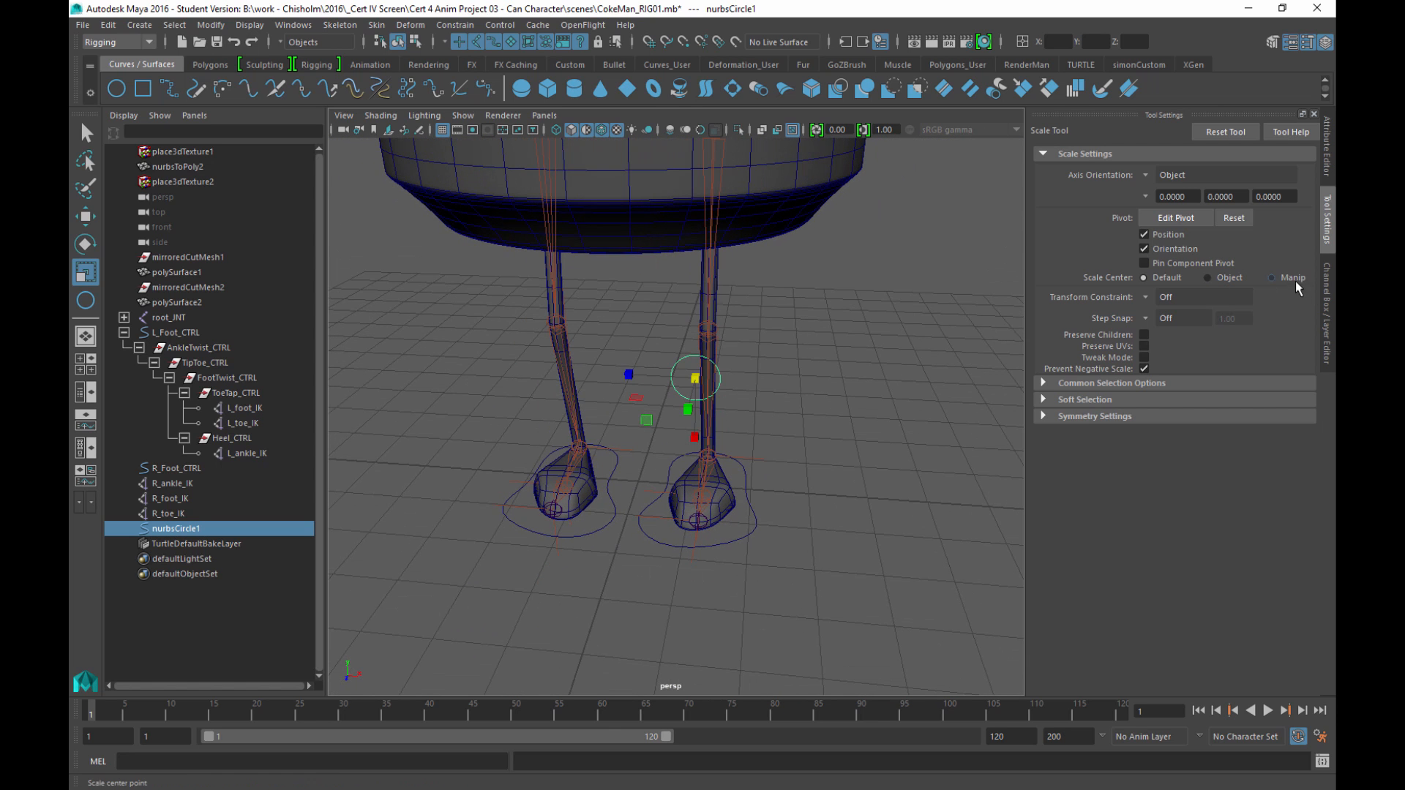
# Step: Duplicate the left knee circle and set the copy's Translate X to -1.197 for the right knee
pyautogui.click(1328, 296)
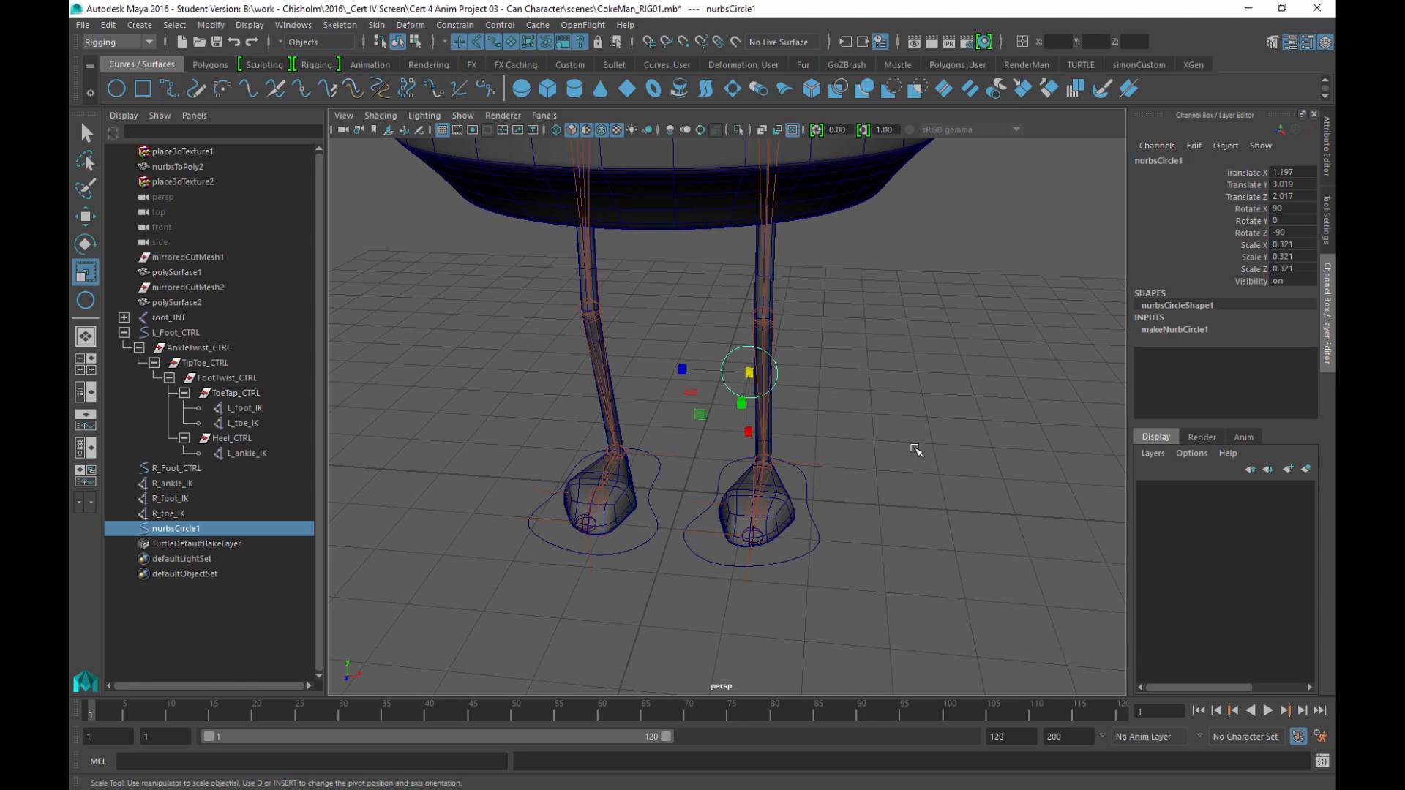
pyautogui.keyDown('alt'); pyautogui.moveTo(878, 421); pyautogui.dragTo(908, 385, button='middle'); pyautogui.keyUp('alt')
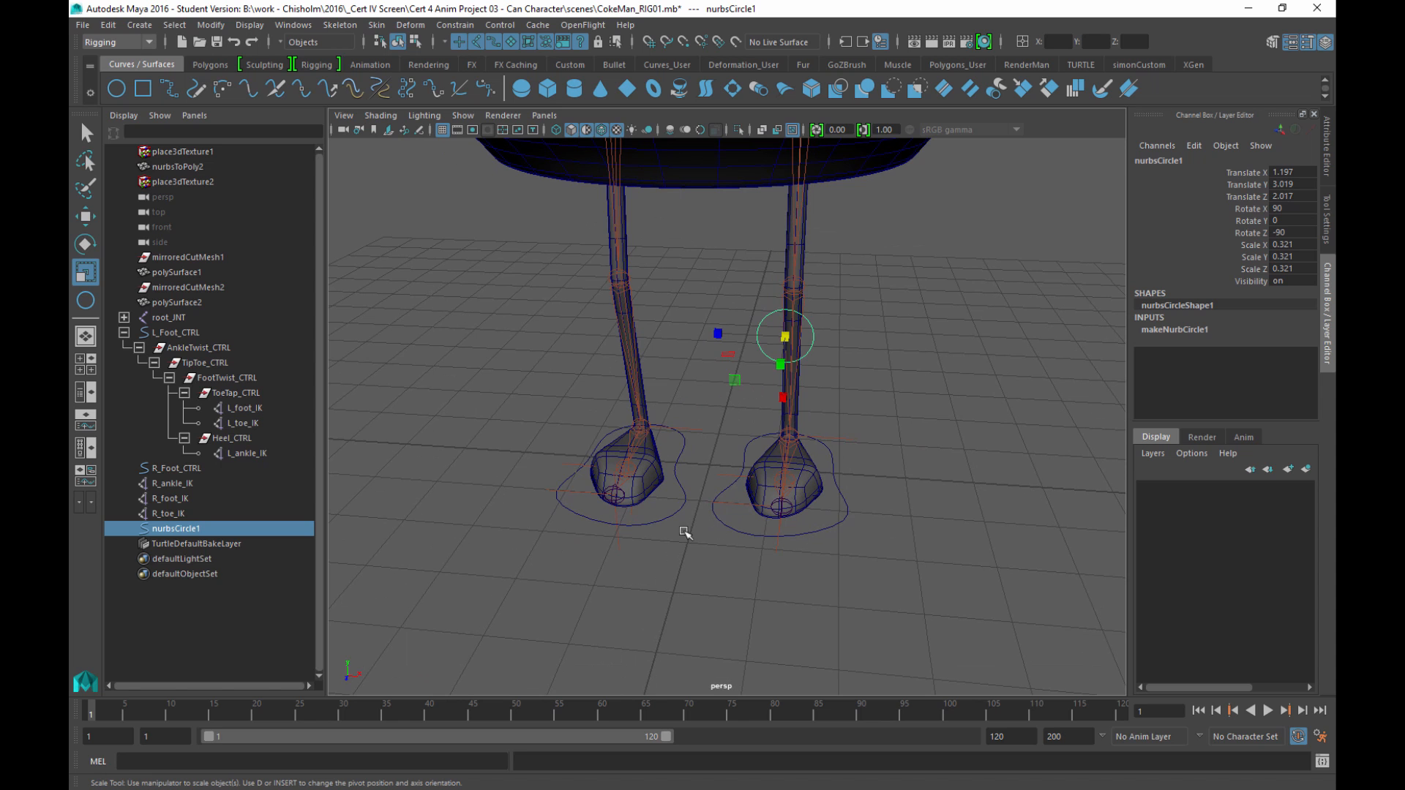
pyautogui.keyDown('alt'); pyautogui.moveTo(860, 538); pyautogui.dragTo(912, 509); pyautogui.keyUp('alt')
pyautogui.click(108, 24)
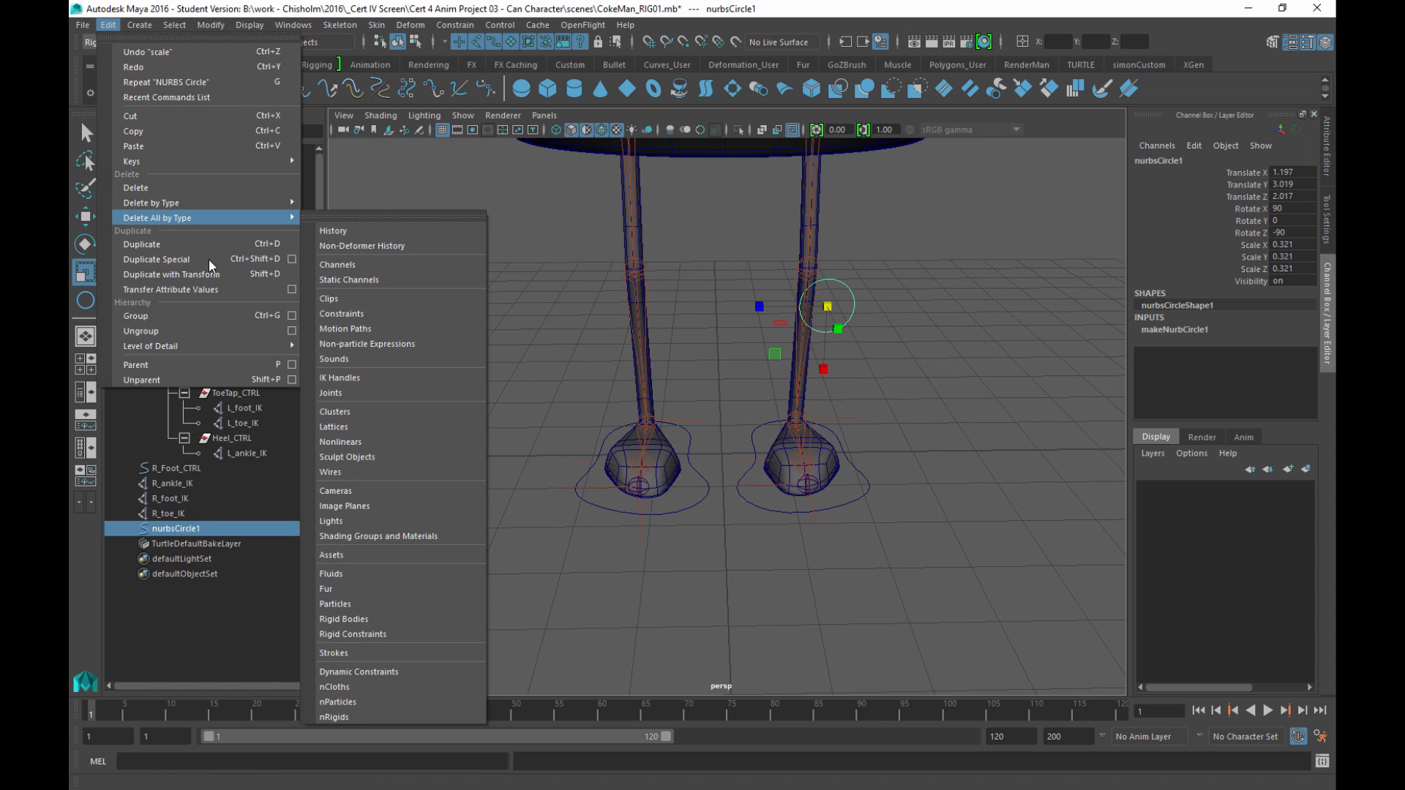
pyautogui.click(164, 247)
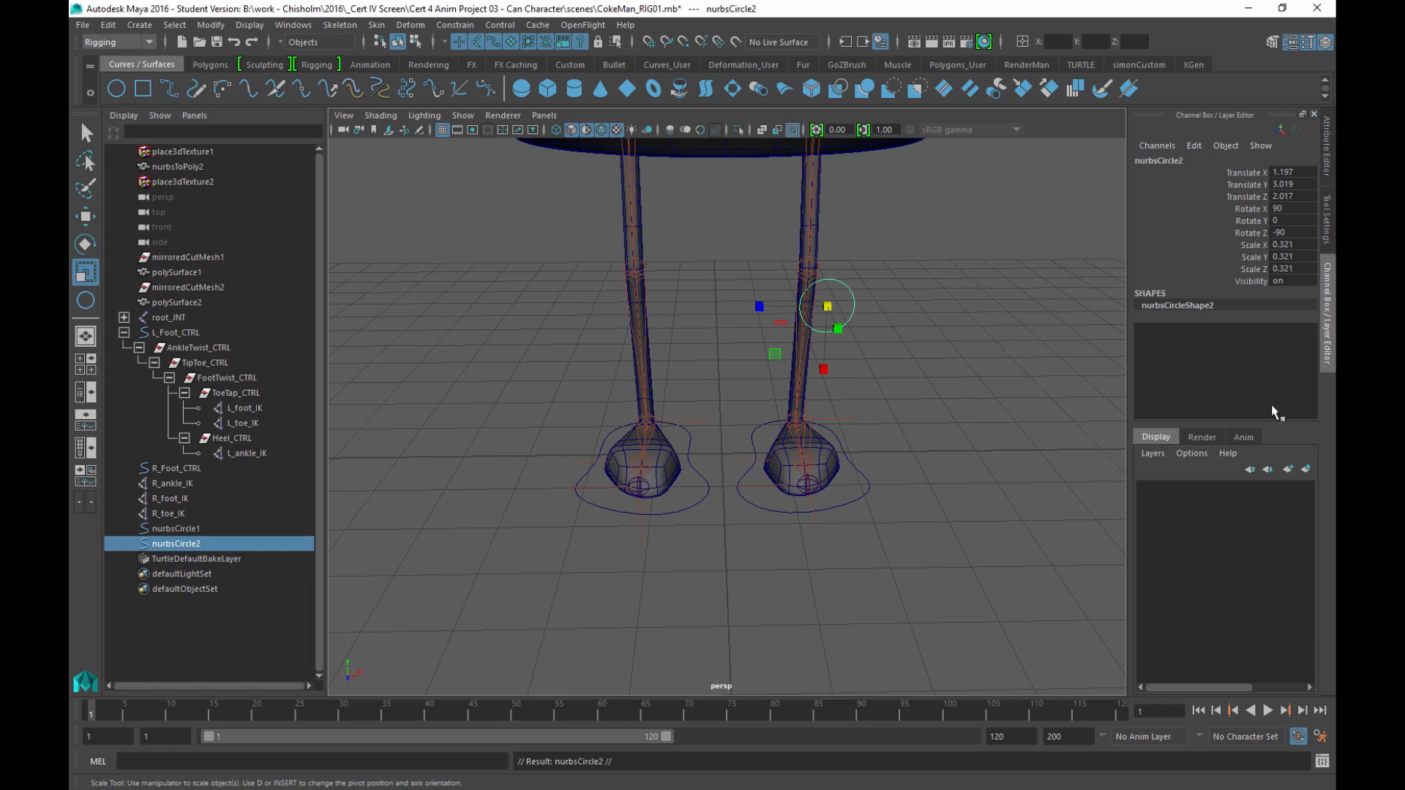
pyautogui.doubleClick(1277, 176)
pyautogui.write('-')
pyautogui.press('Return')
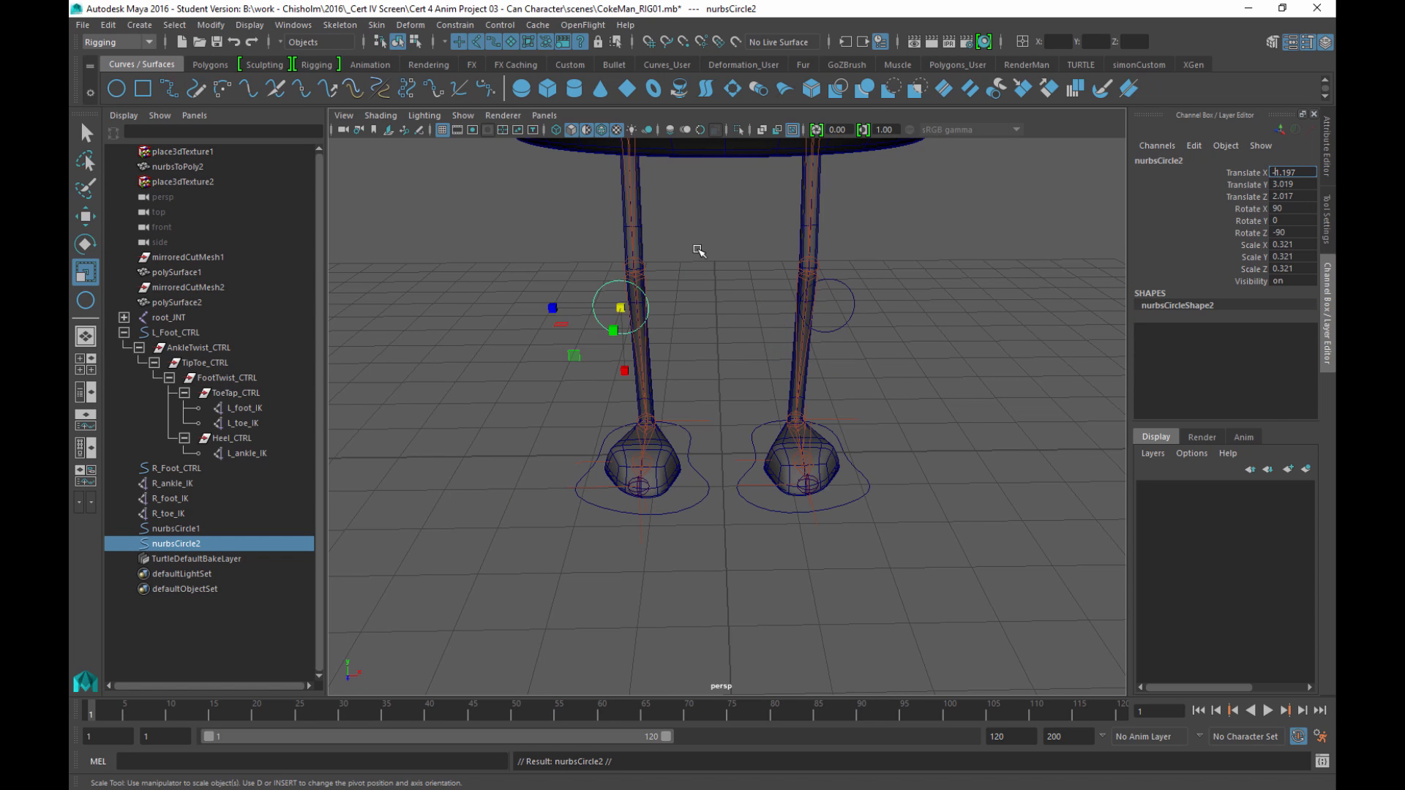
pyautogui.keyDown('alt'); pyautogui.moveTo(738, 457); pyautogui.dragTo(821, 348); pyautogui.keyUp('alt')
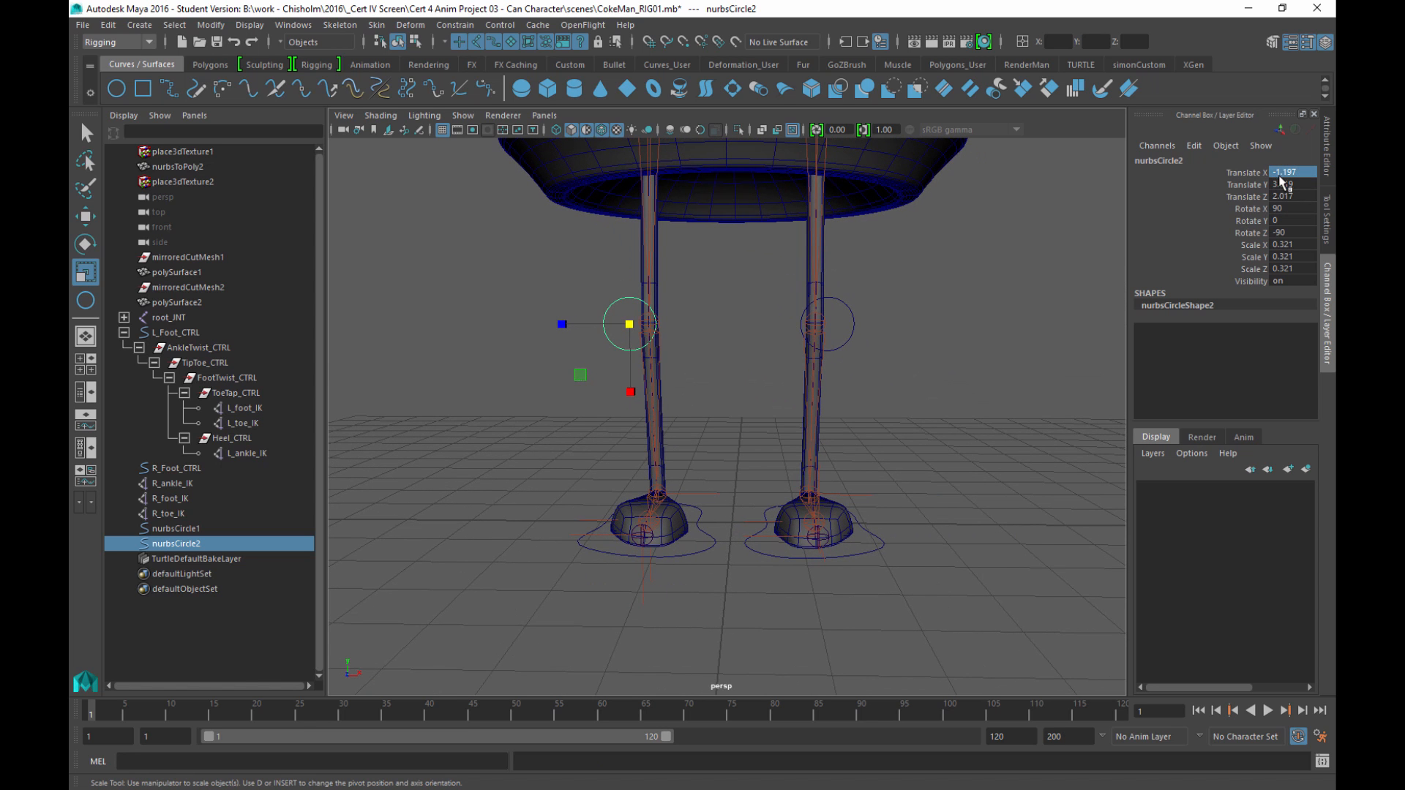
# Step: Select both knee circles and freeze their transformations
pyautogui.keyDown('alt'); pyautogui.moveTo(875, 369); pyautogui.dragTo(766, 393); pyautogui.keyUp('alt')
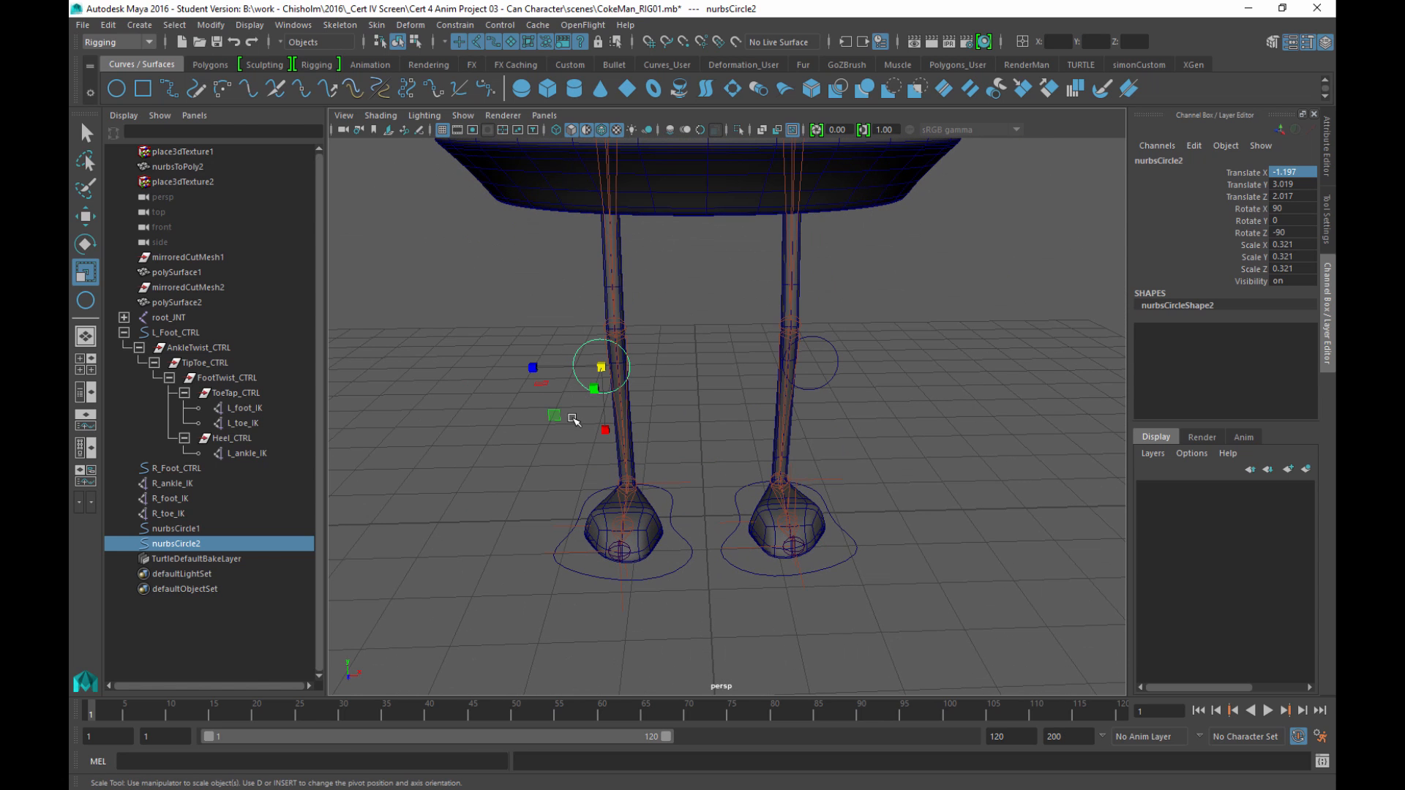
pyautogui.keyDown('alt'); pyautogui.moveTo(709, 299); pyautogui.dragTo(734, 393); pyautogui.keyUp('alt')
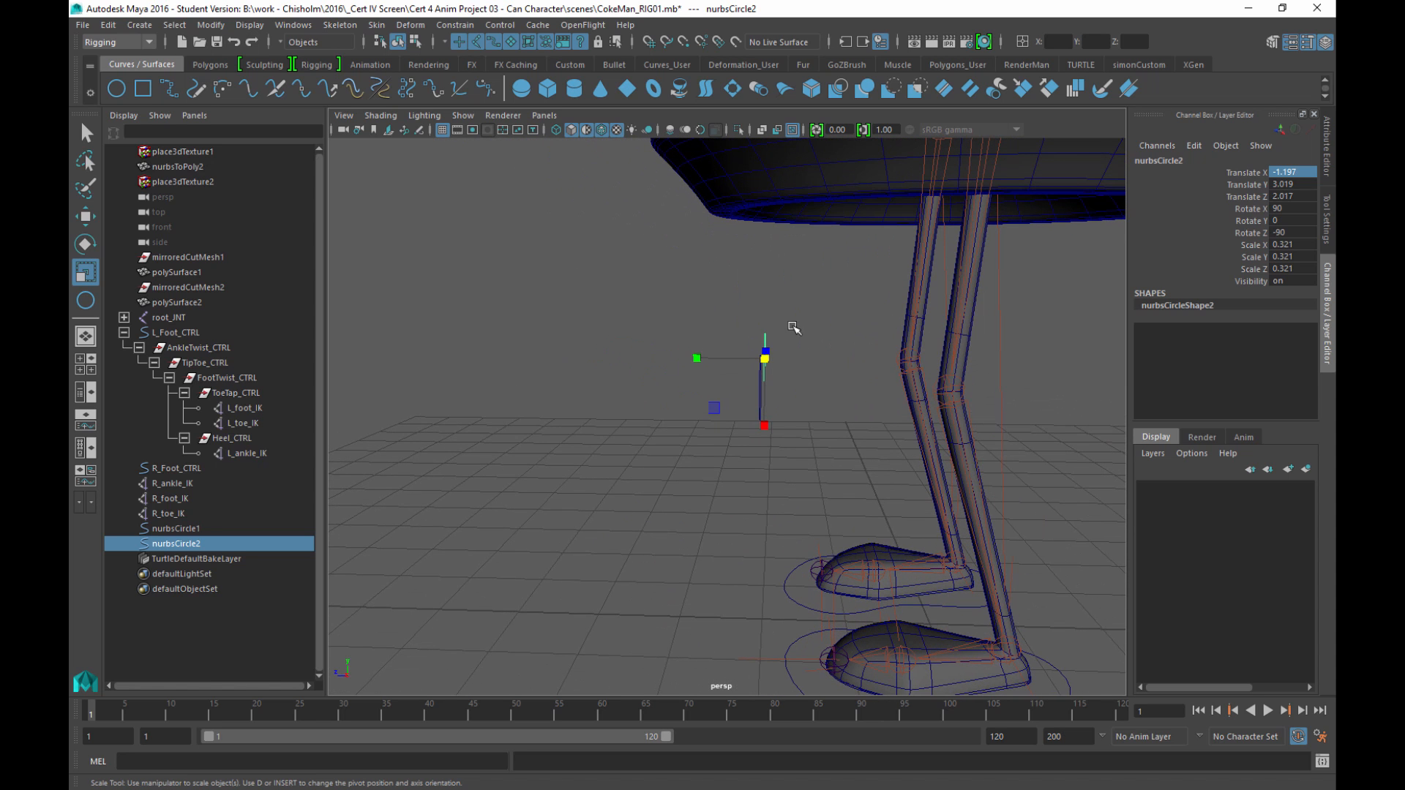
pyautogui.moveTo(794, 325); pyautogui.dragTo(707, 445)
pyautogui.keyDown('alt'); pyautogui.moveTo(639, 480); pyautogui.dragTo(758, 461); pyautogui.keyUp('alt')
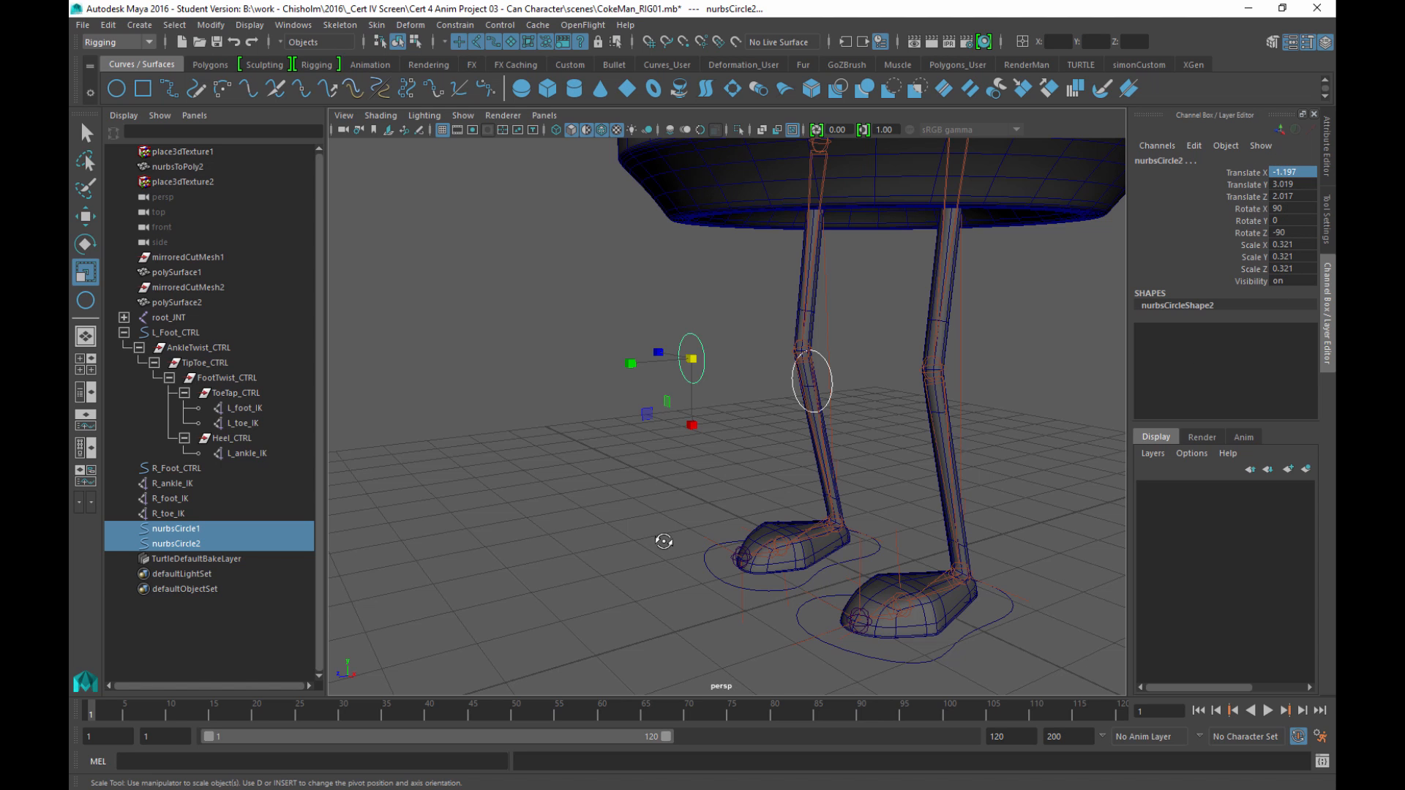
pyautogui.keyDown('alt'); pyautogui.moveTo(665, 539); pyautogui.dragTo(681, 497); pyautogui.keyUp('alt')
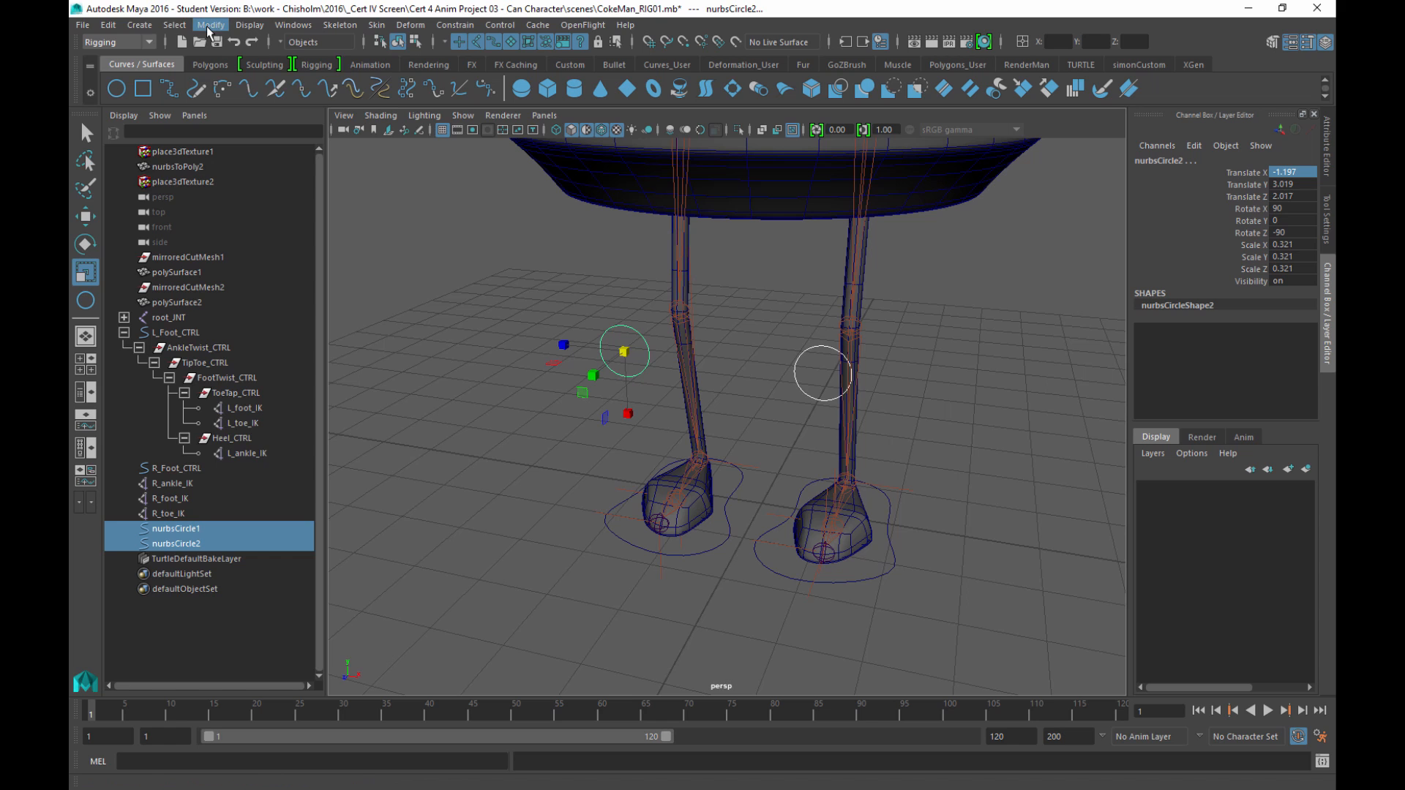
pyautogui.click(211, 25)
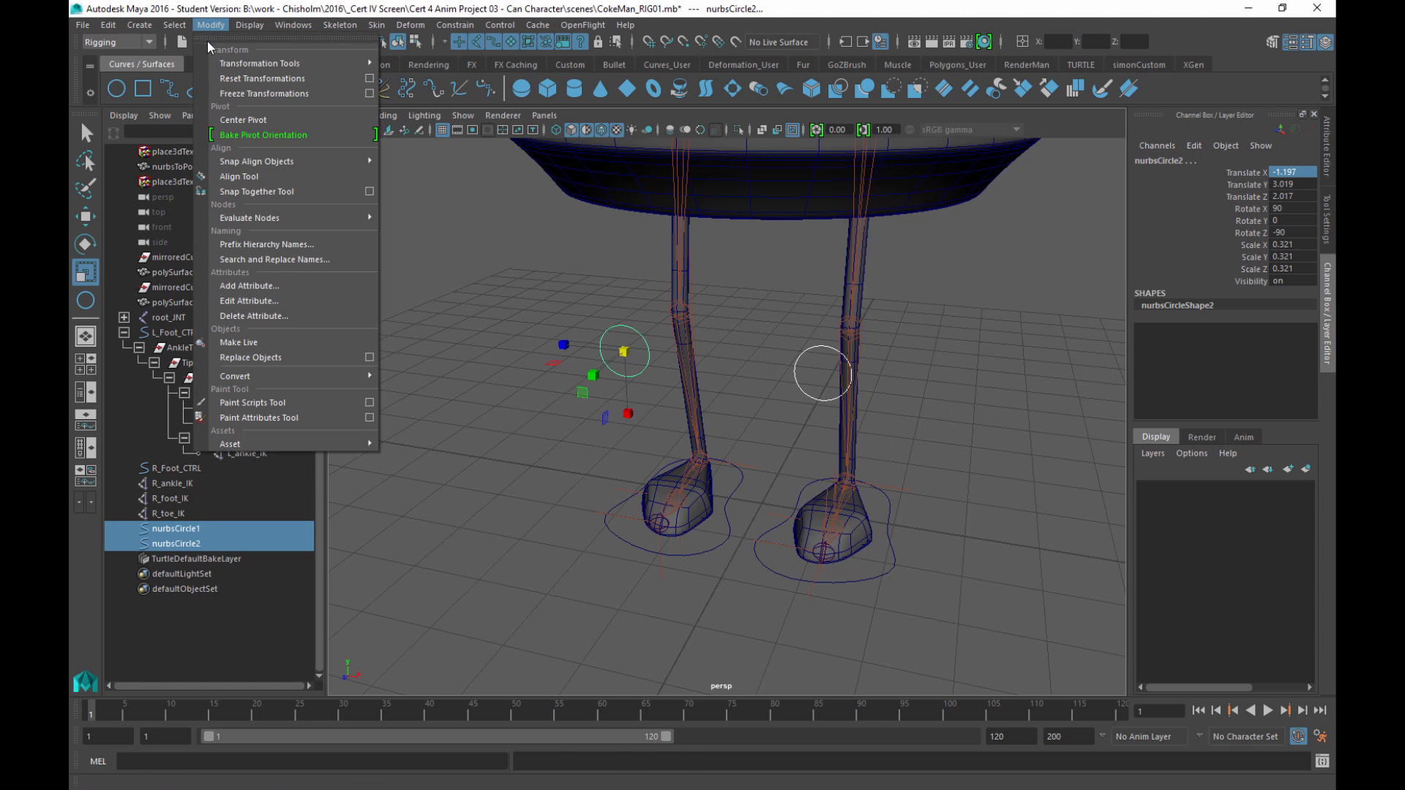
pyautogui.click(222, 94)
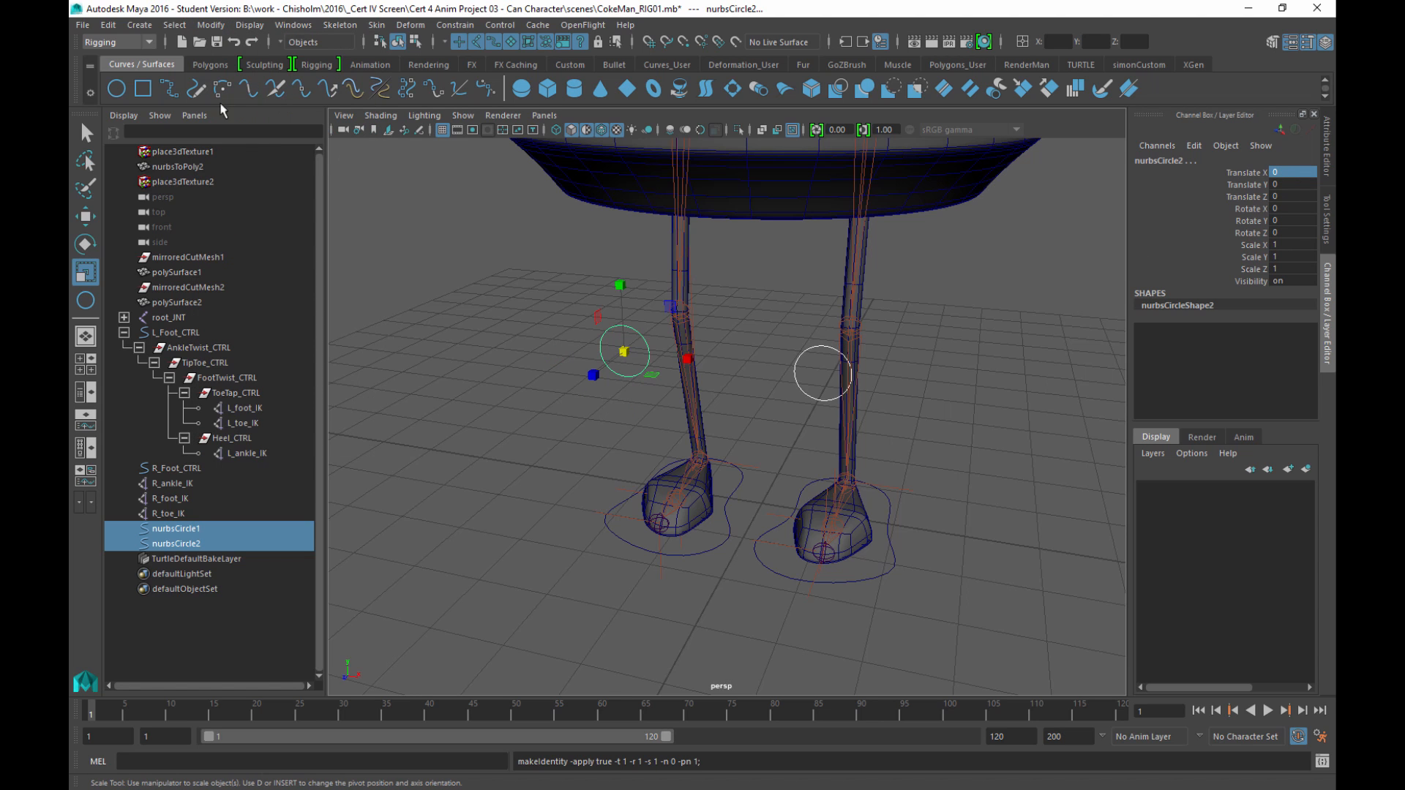
# Step: Delete the construction history of both selected knee circles
pyautogui.click(108, 25)
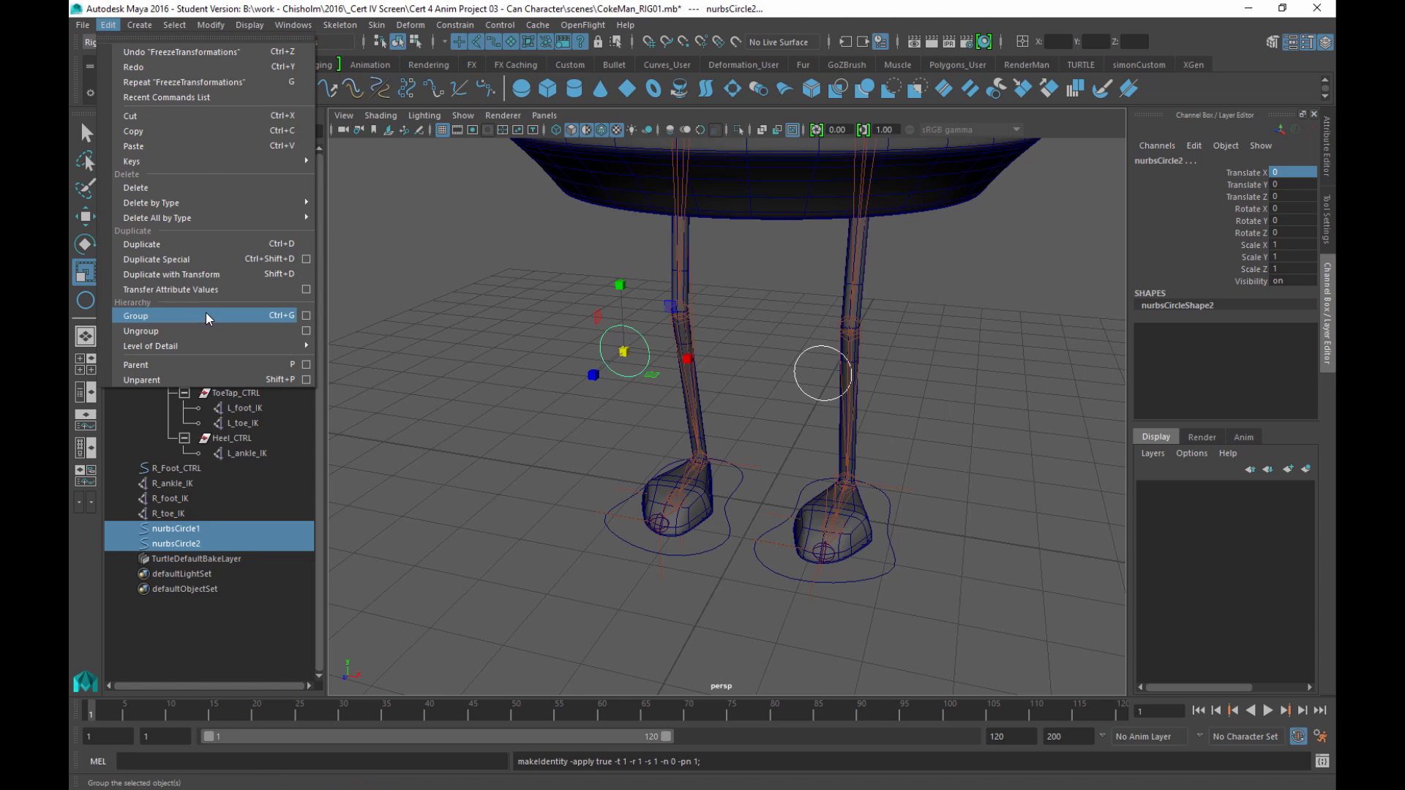
pyautogui.moveTo(256, 196)
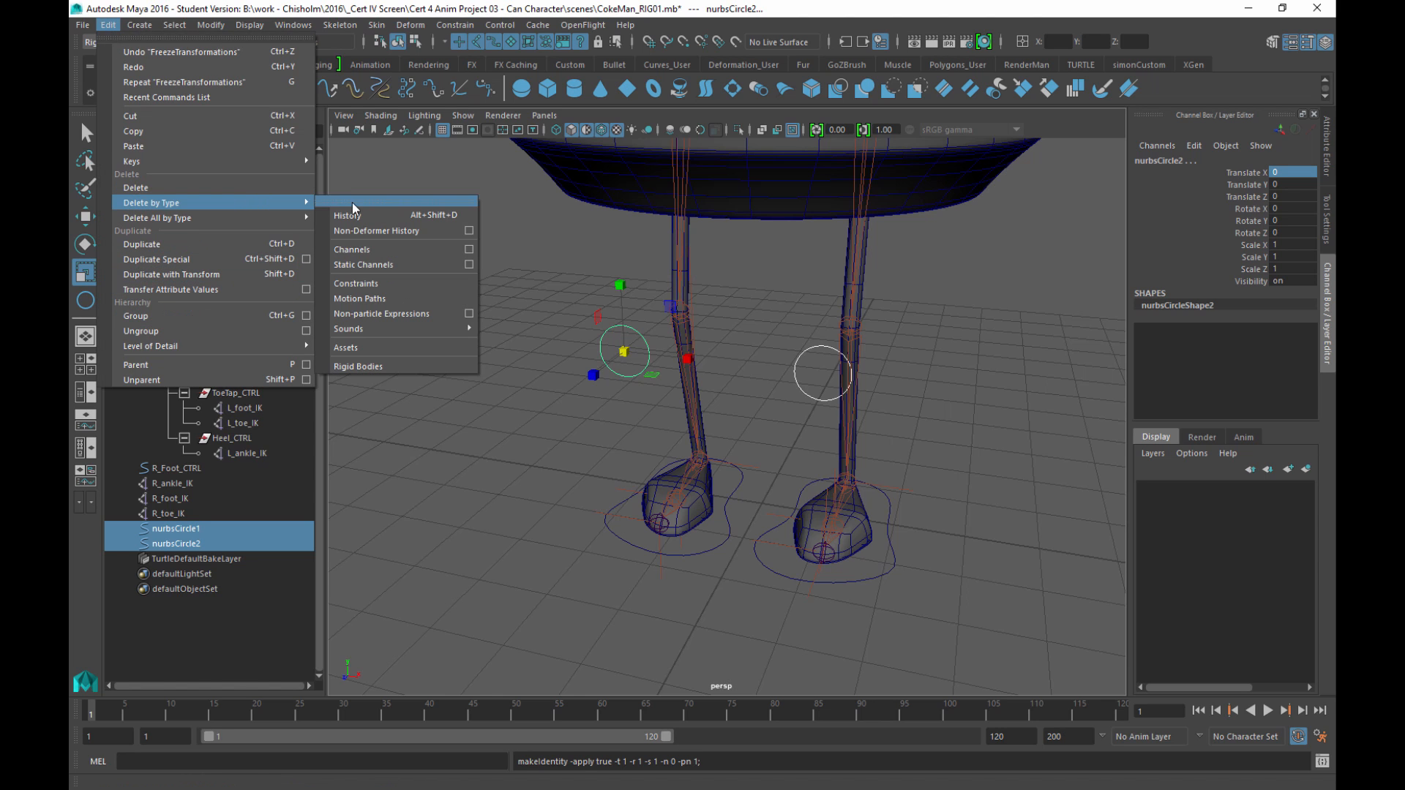
pyautogui.click(350, 216)
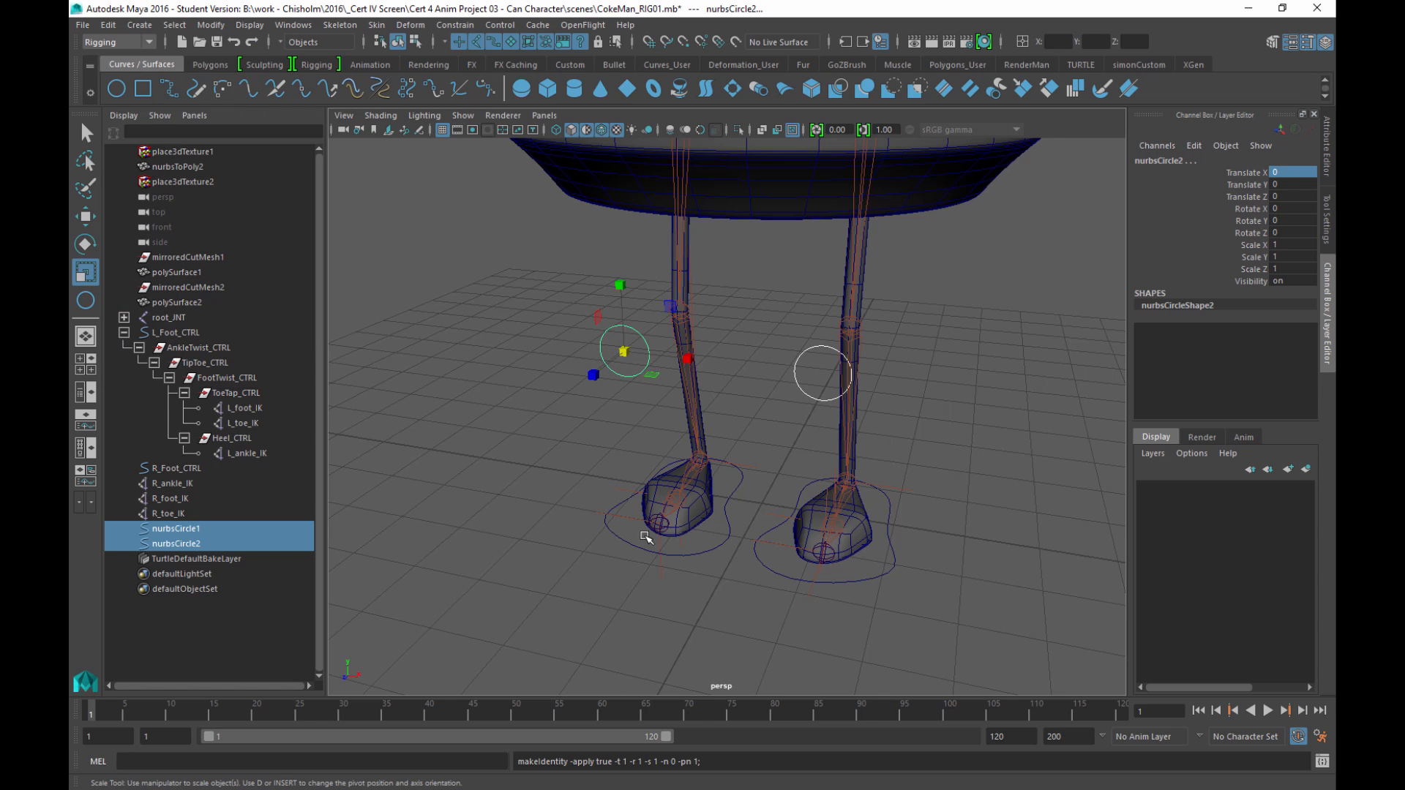
# Step: Select only the left knee circle and rename it L_Knee_CTRL
pyautogui.keyDown('alt'); pyautogui.moveTo(949, 419); pyautogui.dragTo(831, 327); pyautogui.keyUp('alt')
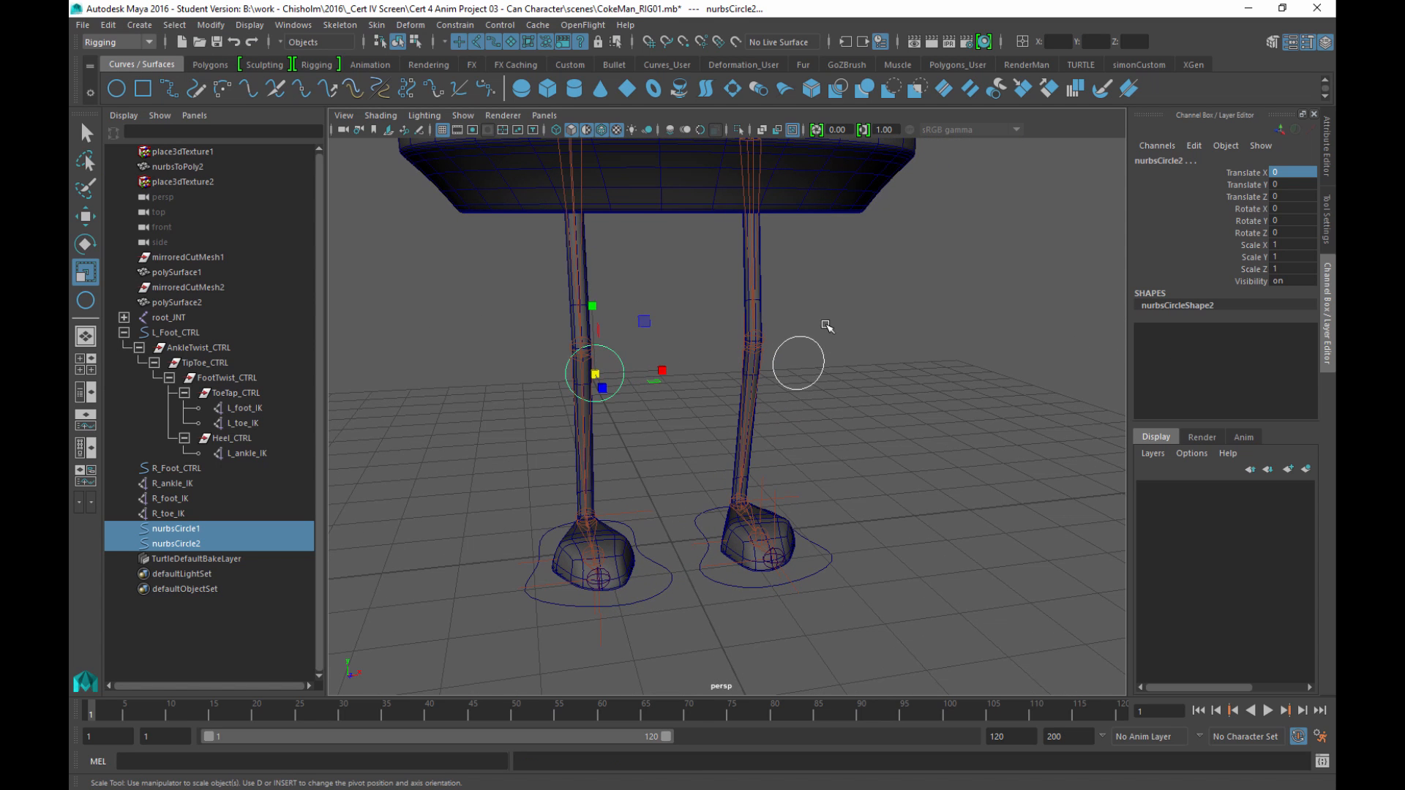
pyautogui.click(812, 359)
pyautogui.press('q')
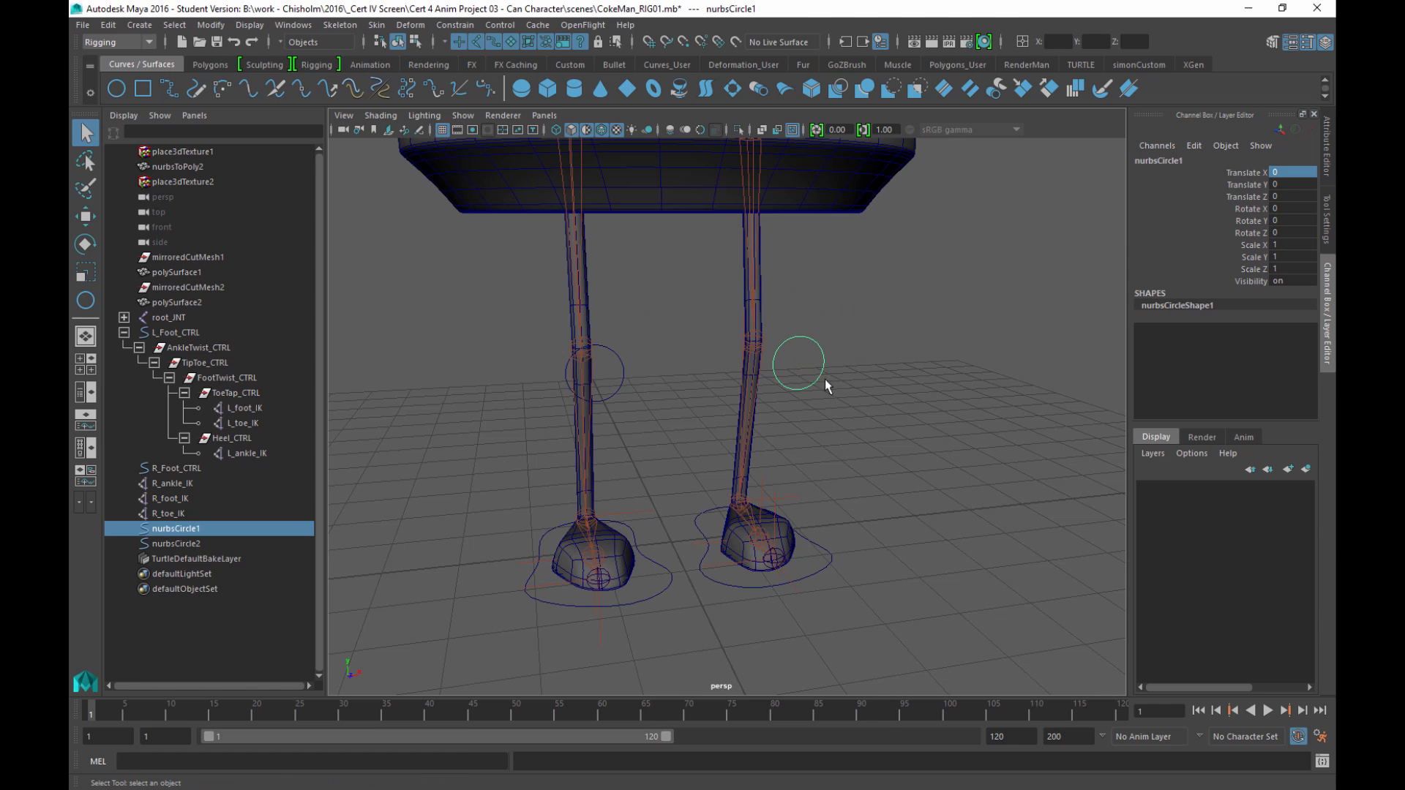
pyautogui.doubleClick(1183, 161)
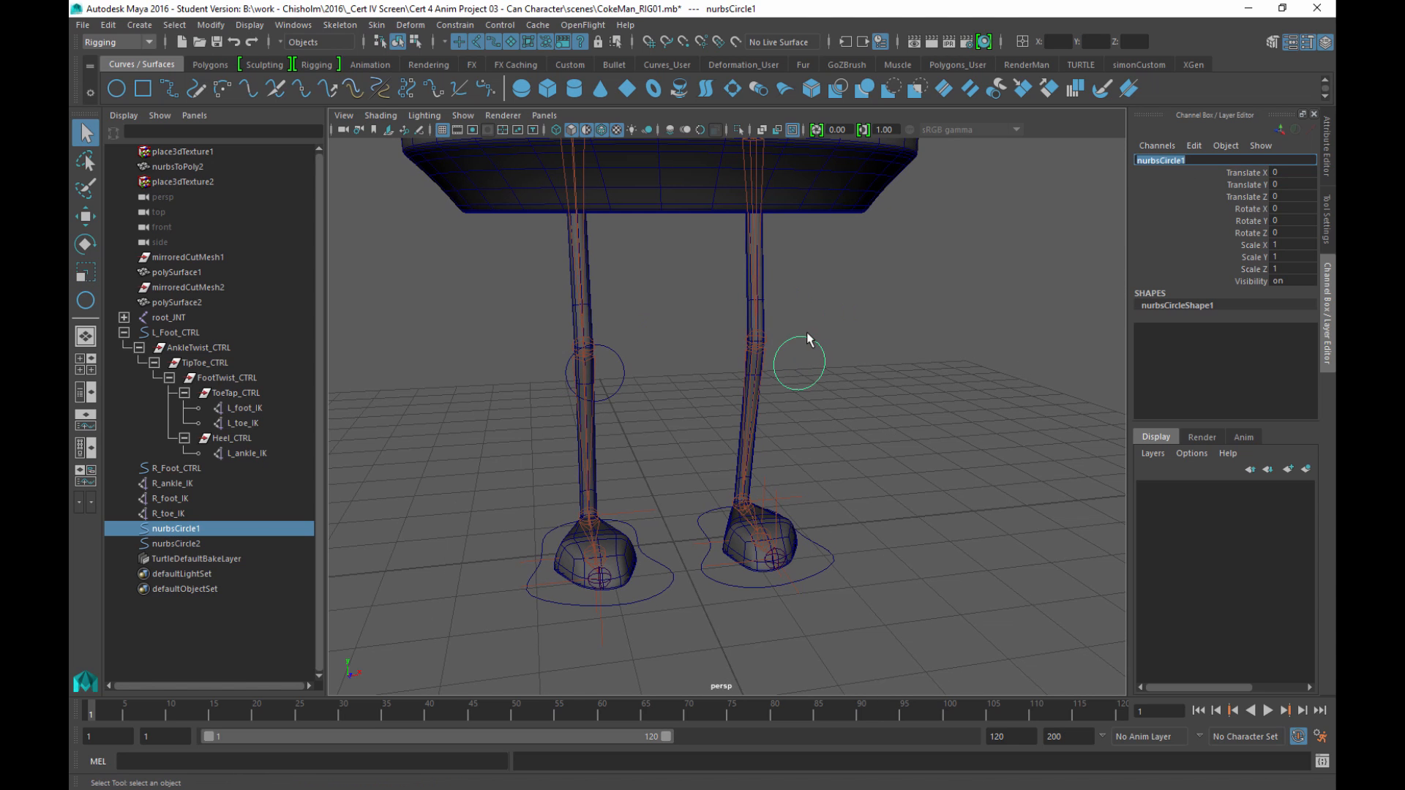
pyautogui.write('L_Knee_CTRL')
pyautogui.press('Return')
pyautogui.press('Return')
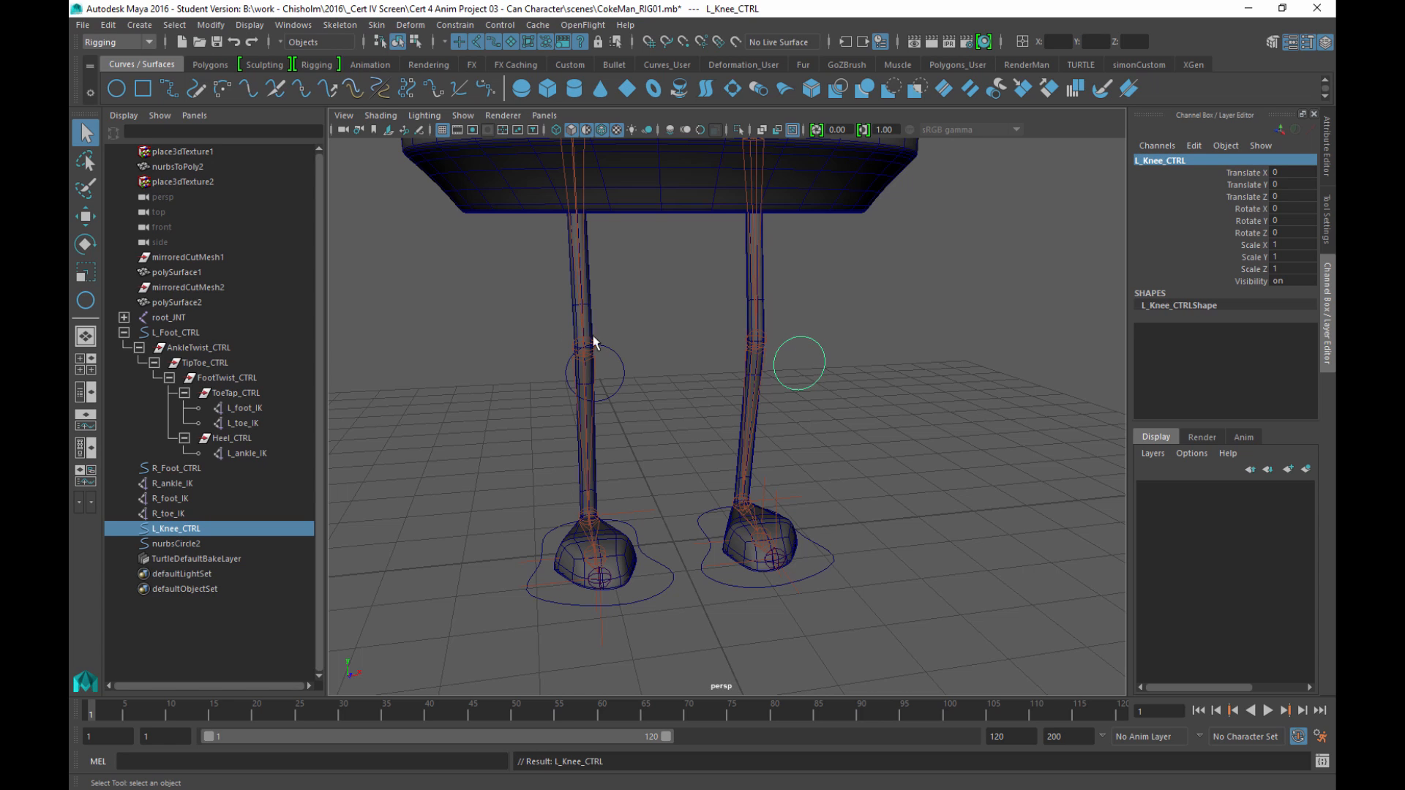
# Step: Rename the right knee circle as R_Knee_CTRL and clear the selection
pyautogui.moveTo(644, 340); pyautogui.dragTo(619, 361)
pyautogui.doubleClick(1182, 161)
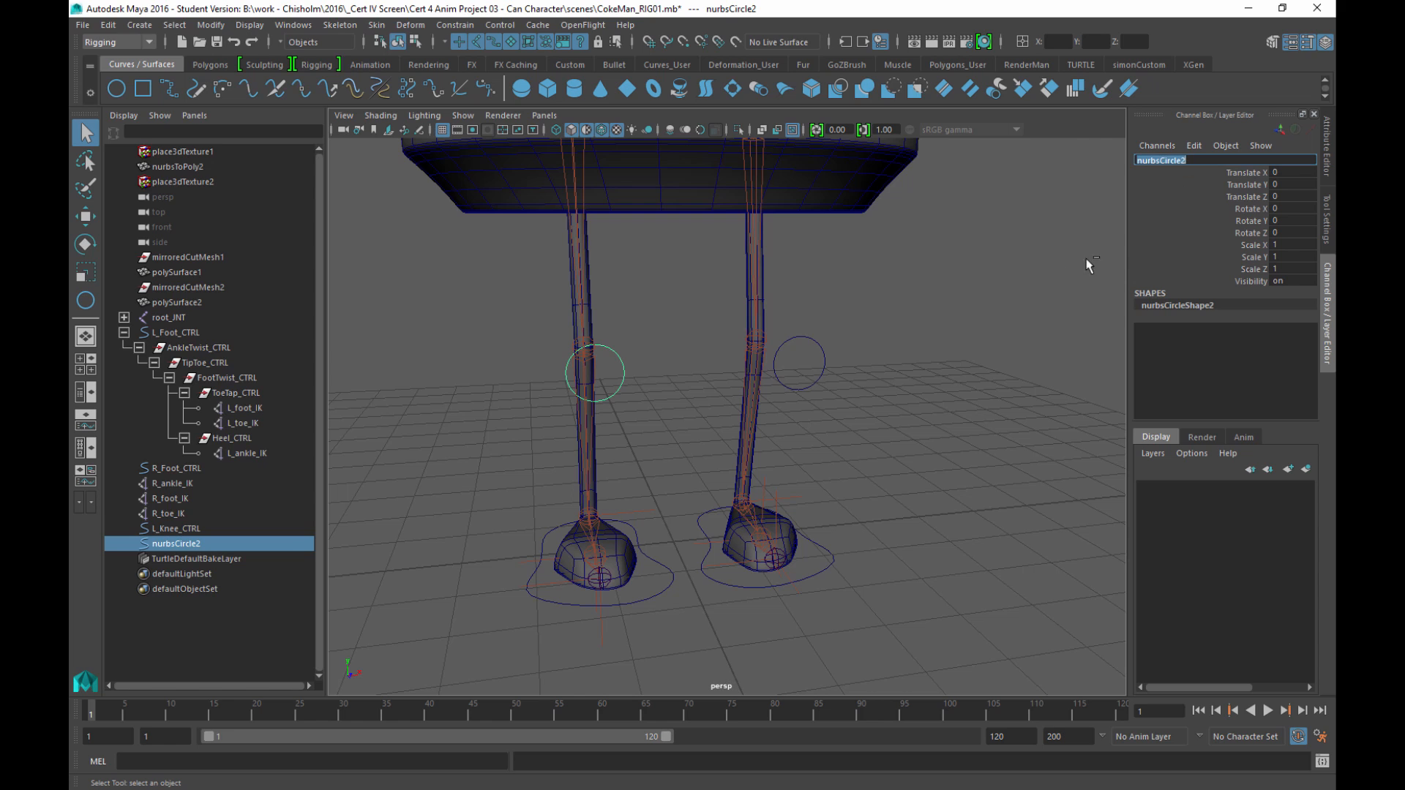
pyautogui.write('R_Knee_CTRL')
pyautogui.press('Return')
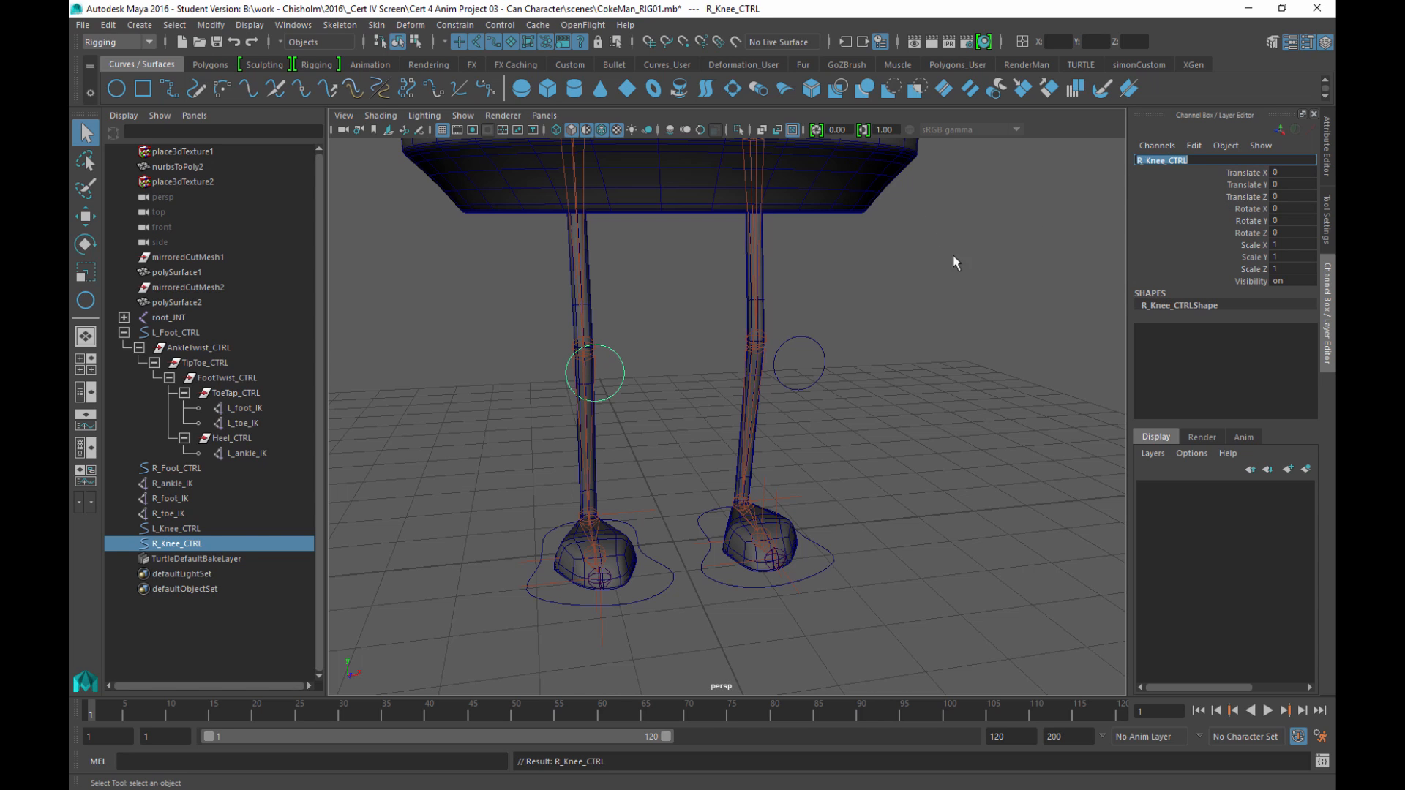
pyautogui.click(921, 397)
# Step: Select the L_ankle_IK handle and turn off polygon display in the perspective view to expose its pole vector
pyautogui.keyDown('alt'); pyautogui.moveTo(920, 397); pyautogui.dragTo(876, 386); pyautogui.keyUp('alt')
pyautogui.keyDown('alt'); pyautogui.moveTo(866, 384); pyautogui.dragTo(838, 422); pyautogui.keyUp('alt')
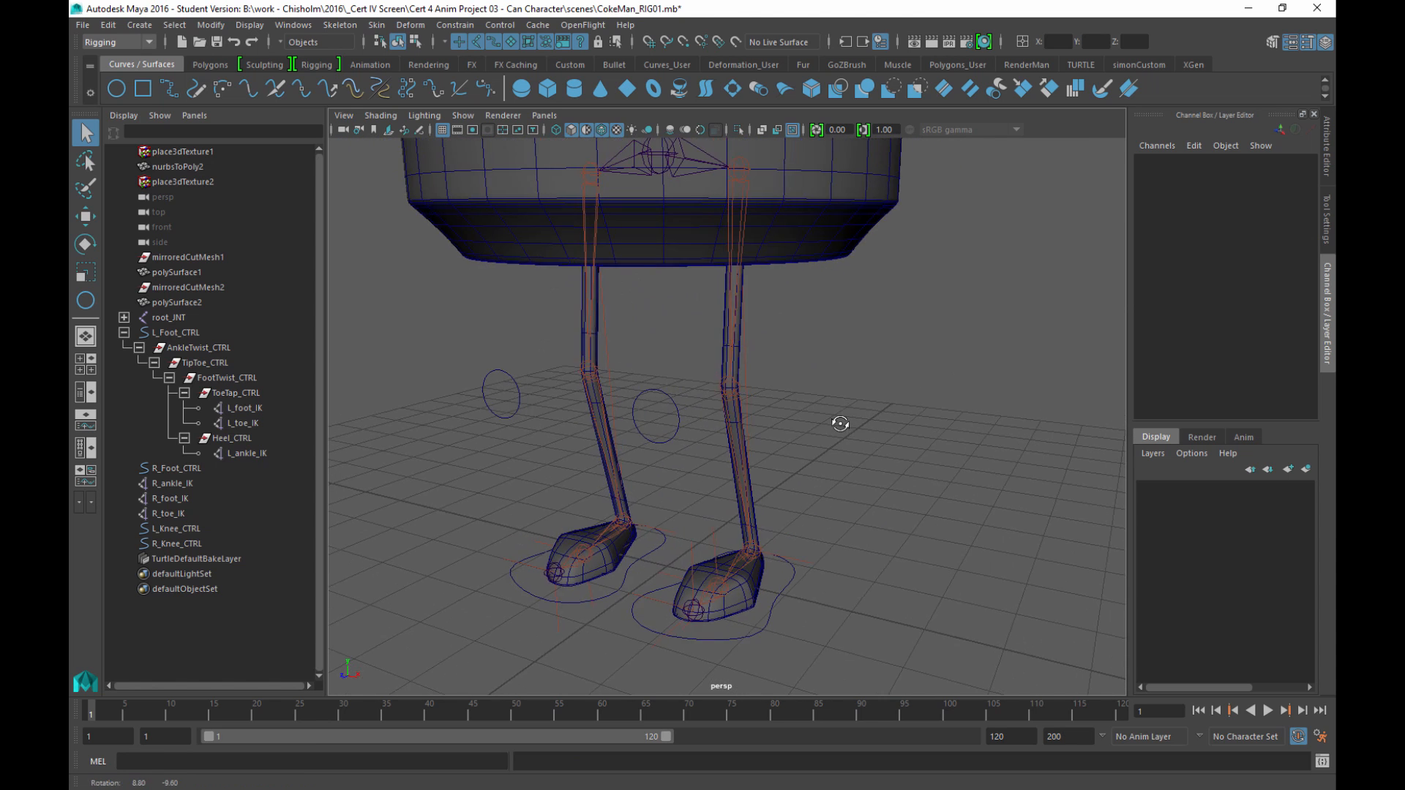
pyautogui.click(661, 391)
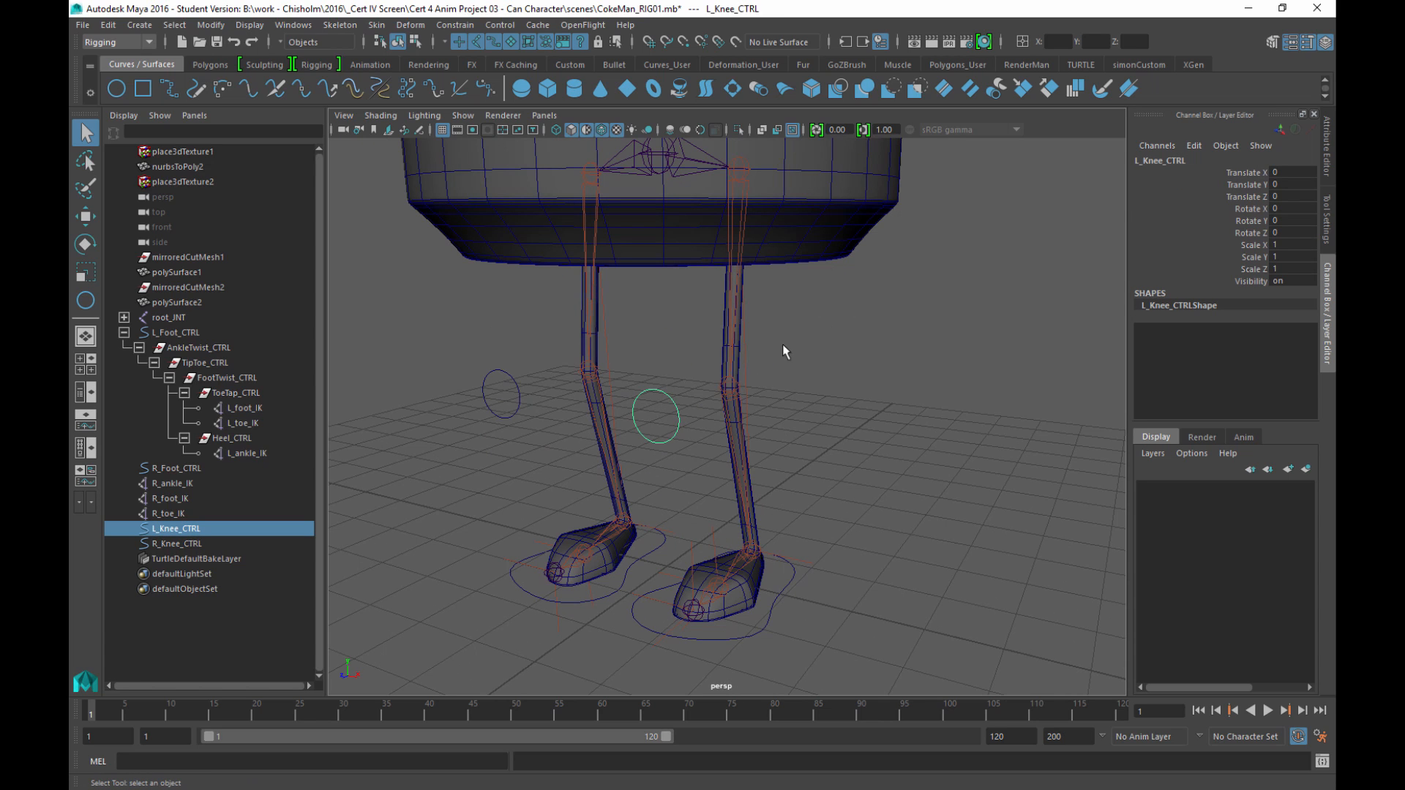
pyautogui.click(807, 564)
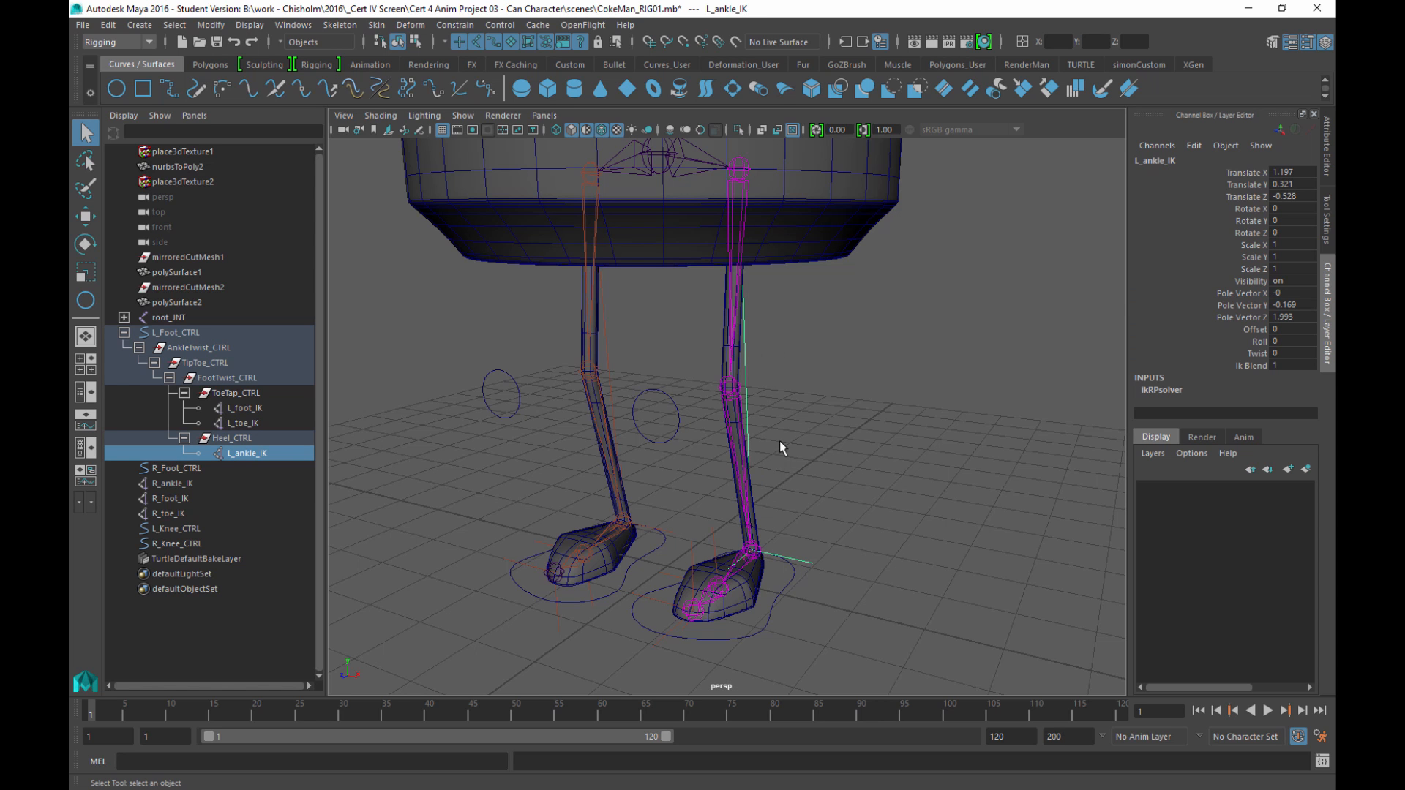
pyautogui.keyDown('alt'); pyautogui.moveTo(901, 368); pyautogui.dragTo(904, 356); pyautogui.keyUp('alt')
pyautogui.keyDown('alt'); pyautogui.moveTo(904, 356); pyautogui.dragTo(881, 410, button='middle'); pyautogui.keyUp('alt')
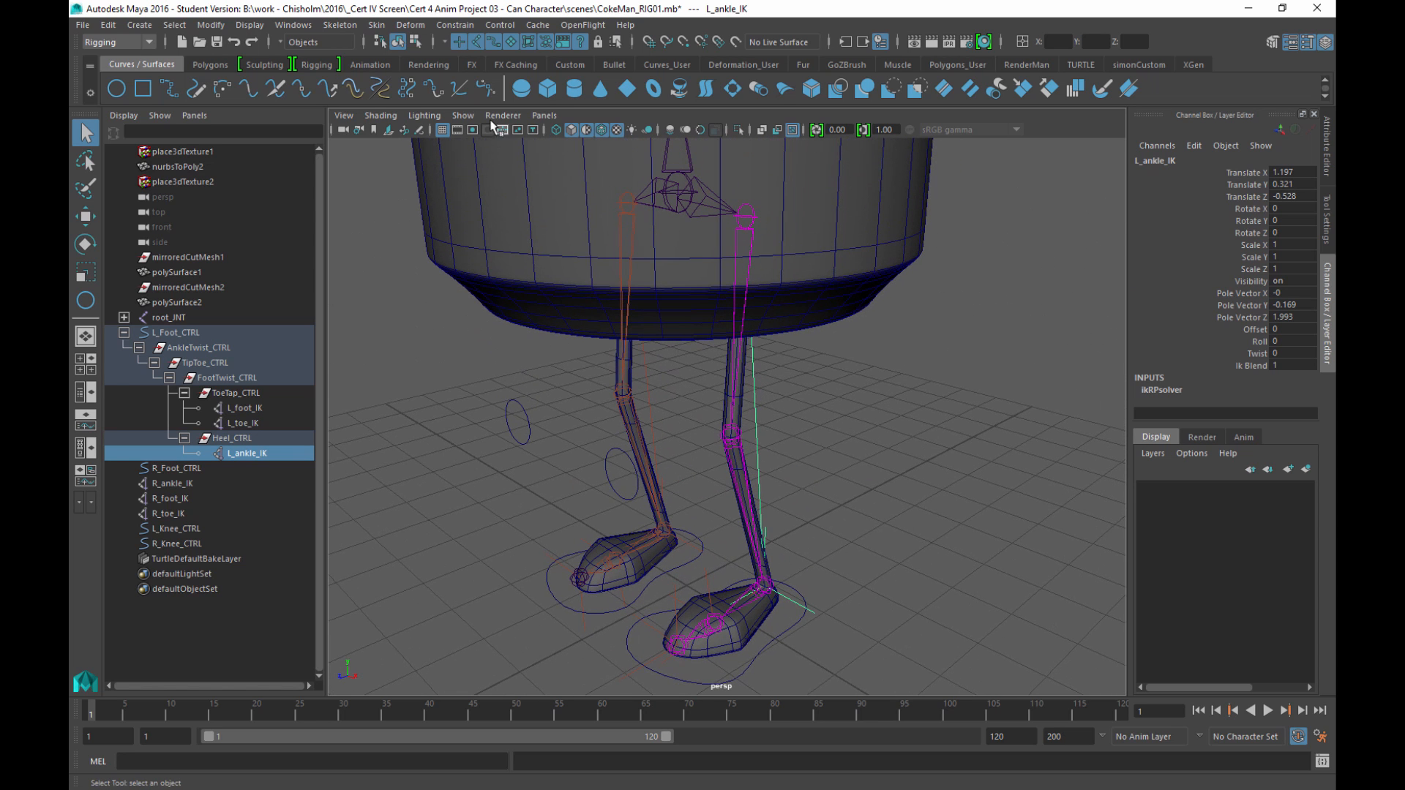
pyautogui.click(463, 116)
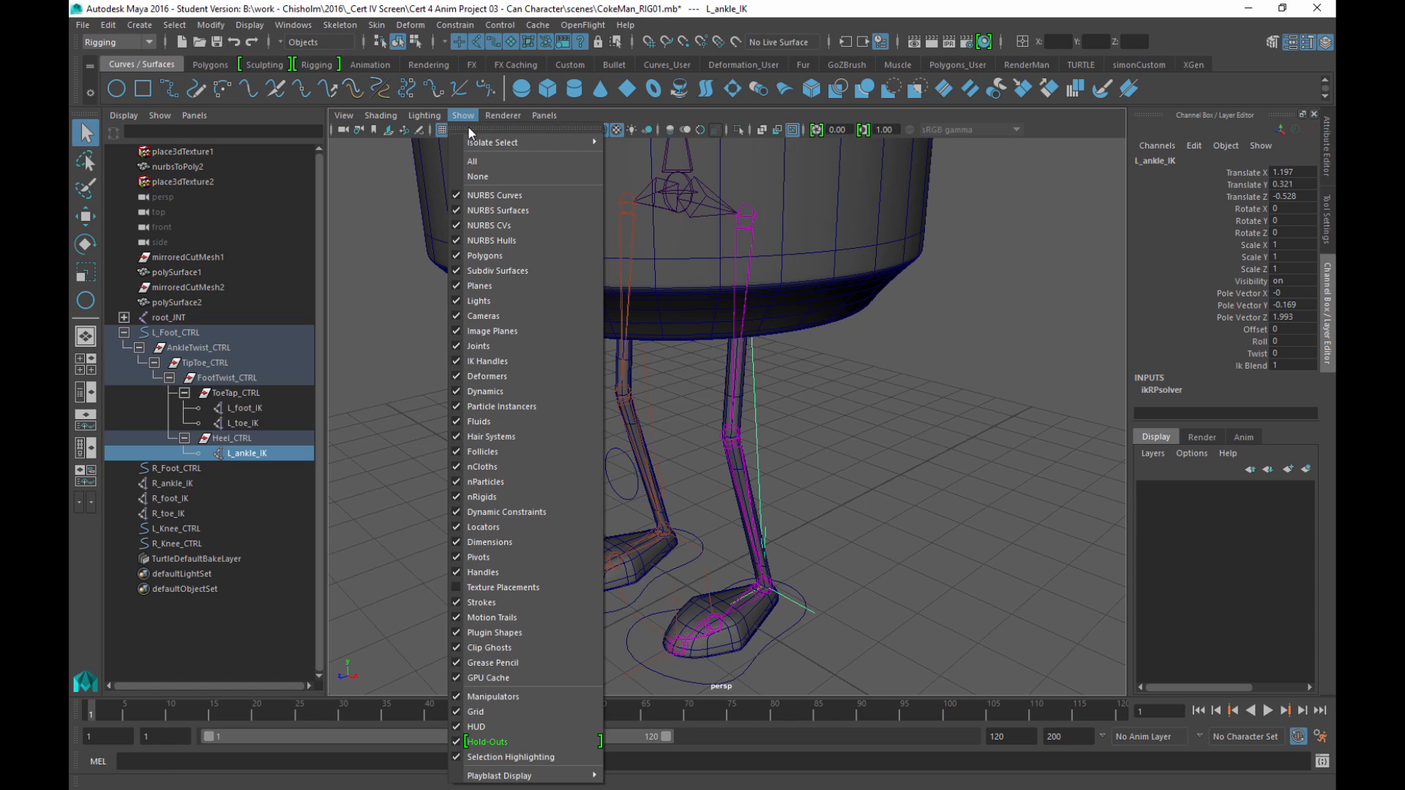
pyautogui.click(483, 257)
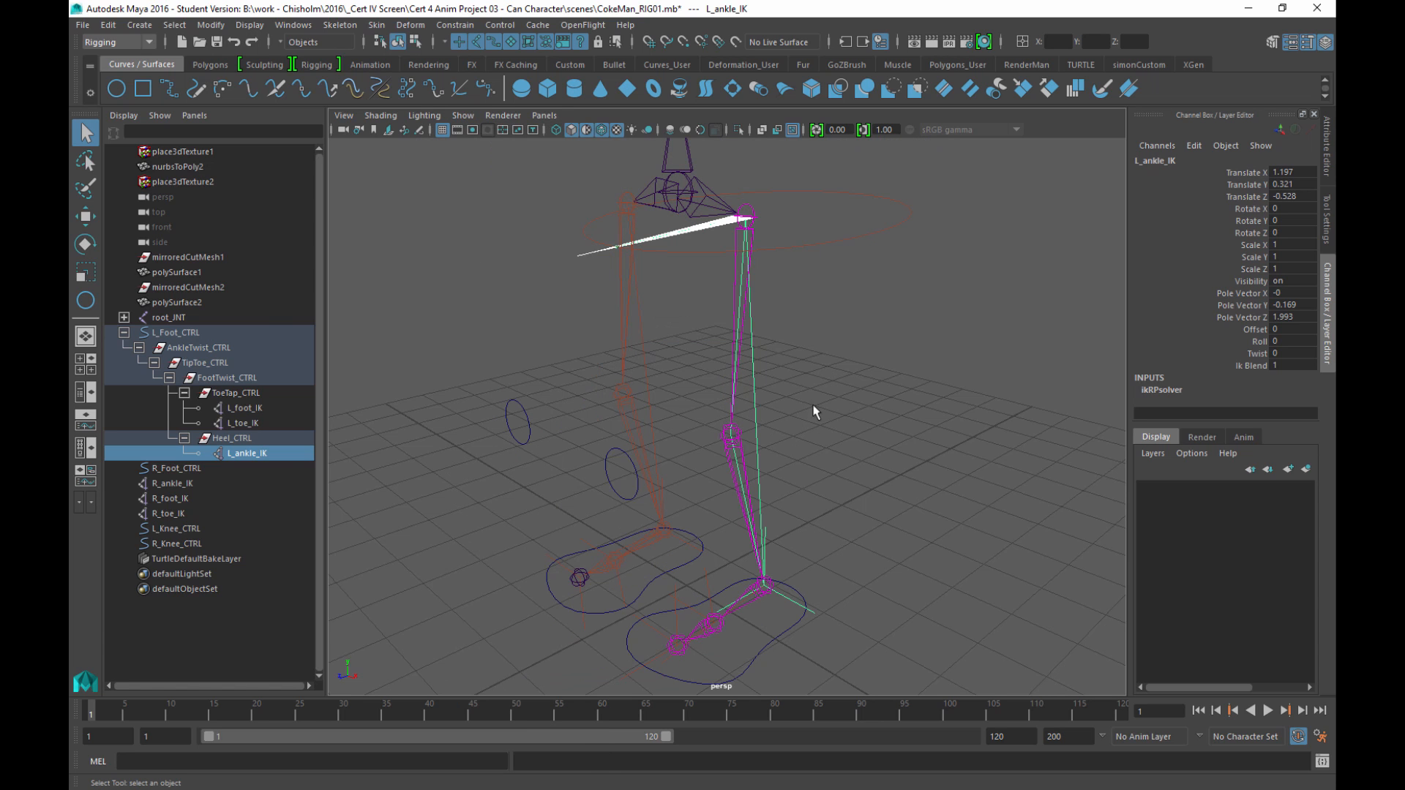
# Step: Try changing the Twist of L_ankle_IK to swing the left knee, and undo the change
pyautogui.keyDown('alt'); pyautogui.moveTo(847, 539); pyautogui.dragTo(778, 531); pyautogui.keyUp('alt')
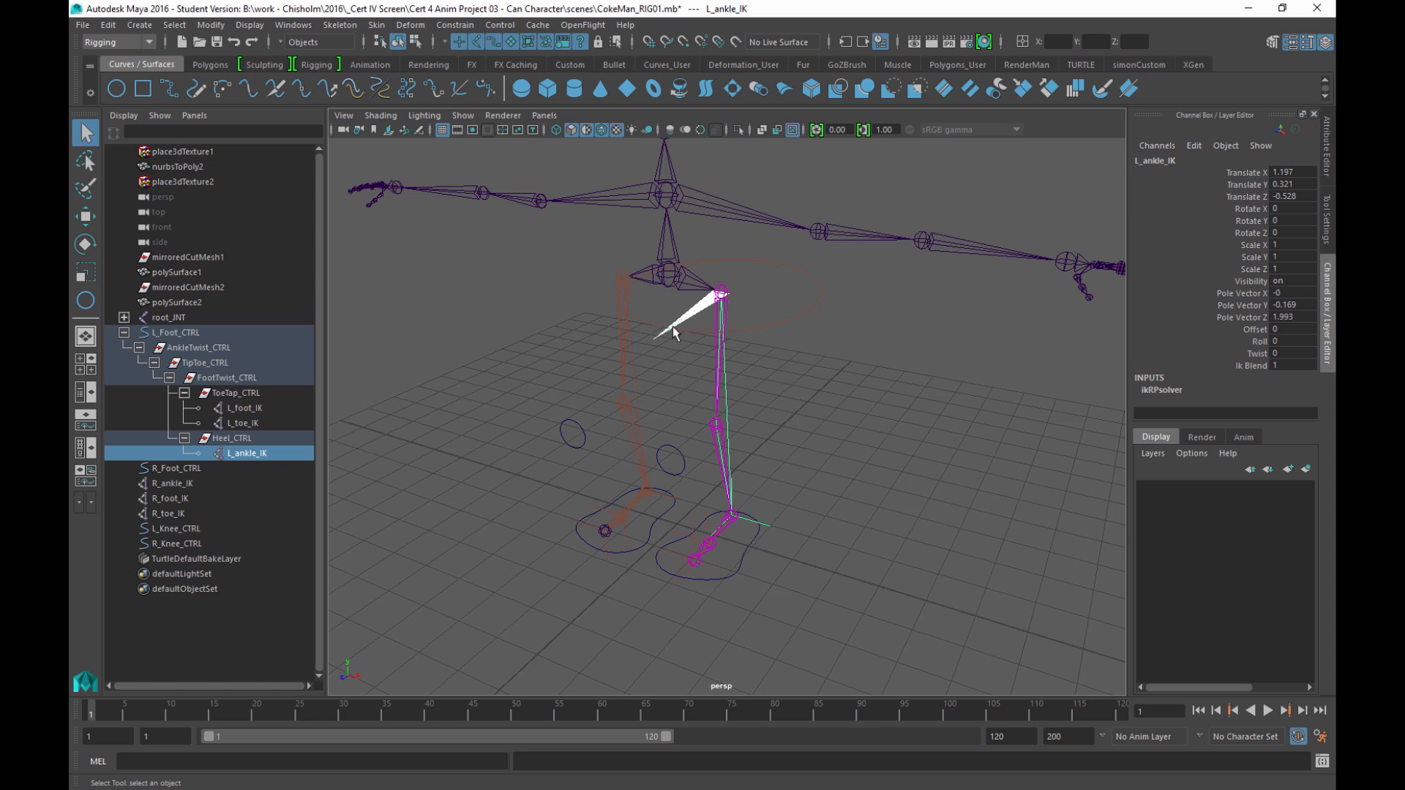
pyautogui.moveTo(894, 375)
pyautogui.keyDown('alt'); pyautogui.mouseDown()
pyautogui.moveTo(822, 386)
pyautogui.moveTo(751, 443)
pyautogui.moveTo(893, 380)
pyautogui.moveTo(876, 371)
pyautogui.mouseUp(); pyautogui.keyUp('alt')
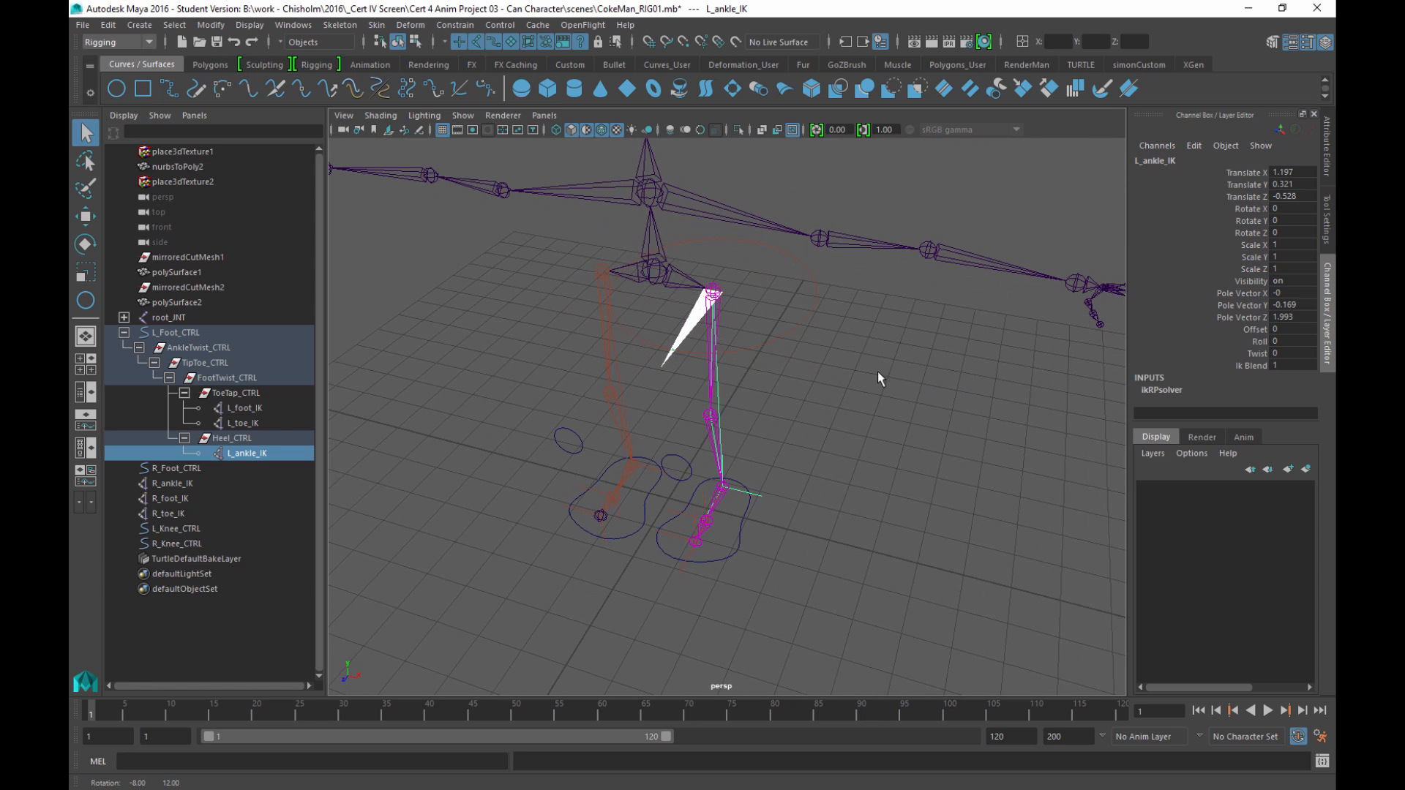
pyautogui.click(1262, 354)
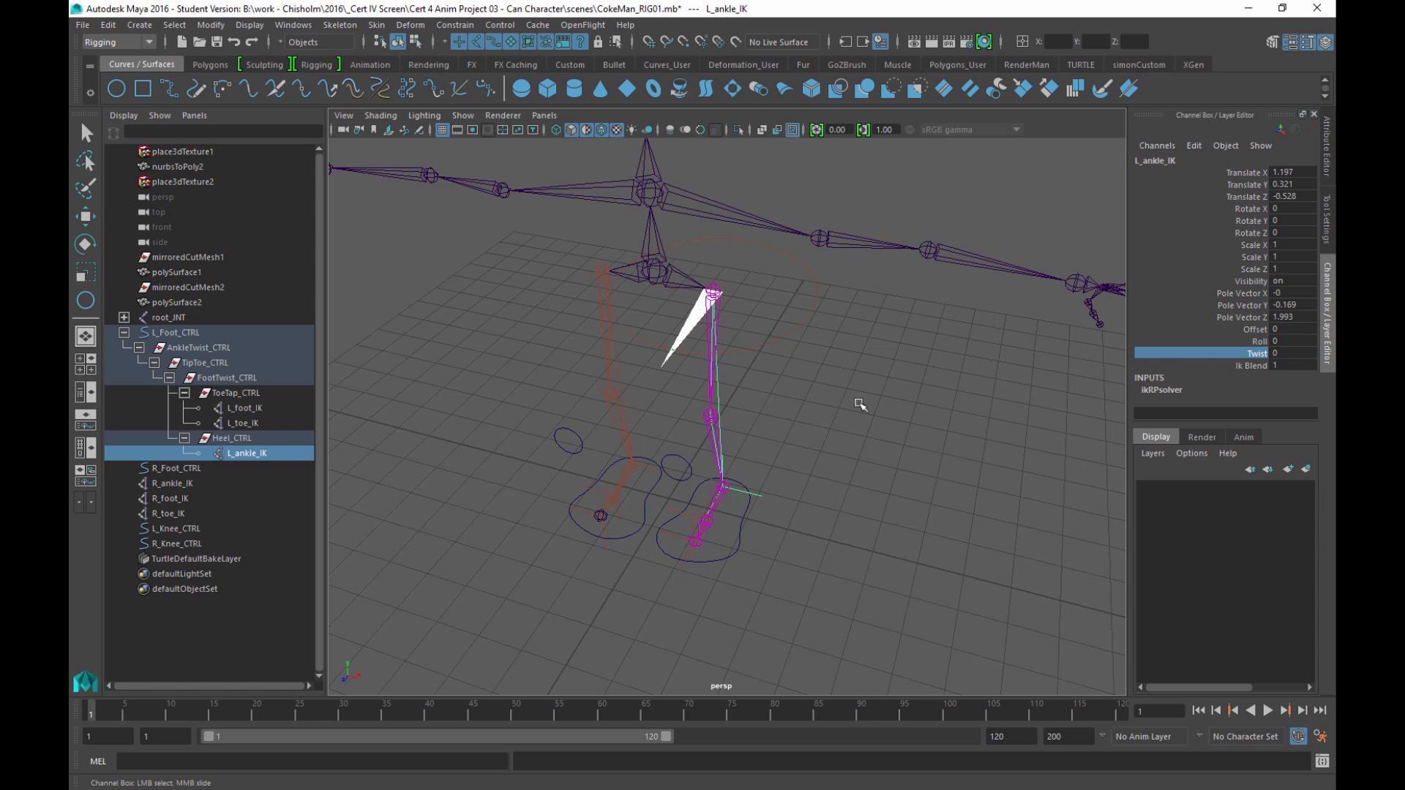
pyautogui.moveTo(841, 360)
pyautogui.mouseDown(button='middle')
pyautogui.moveTo(798, 352)
pyautogui.moveTo(862, 351)
pyautogui.moveTo(801, 364)
pyautogui.moveTo(864, 363)
pyautogui.mouseUp(button='middle')
pyautogui.hotkey('ctrl', 'z')
pyautogui.moveTo(899, 431)
pyautogui.keyDown('alt'); pyautogui.mouseDown()
pyautogui.moveTo(876, 426)
pyautogui.moveTo(878, 439)
pyautogui.mouseUp(); pyautogui.keyUp('alt')
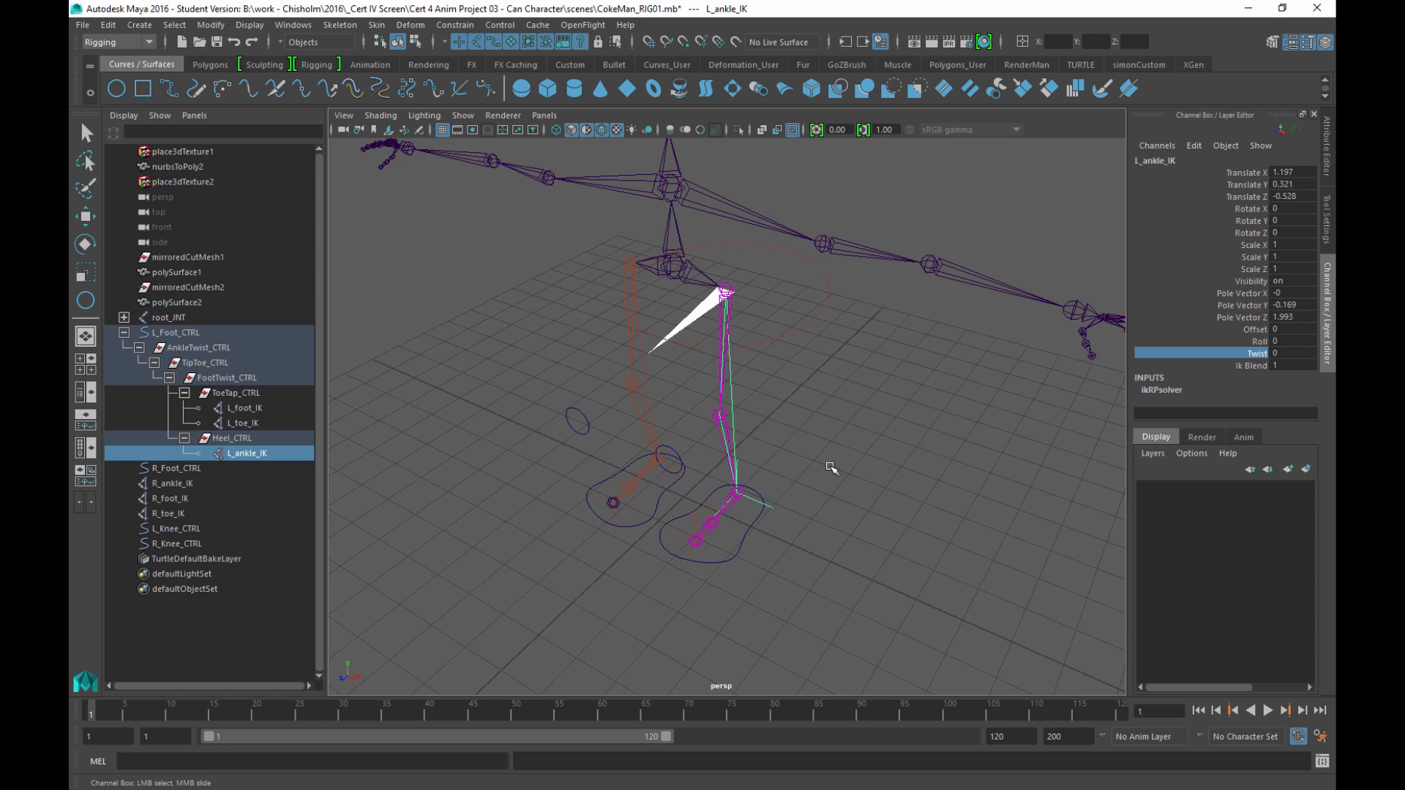
pyautogui.keyDown('alt'); pyautogui.moveTo(834, 447); pyautogui.dragTo(842, 432); pyautogui.keyUp('alt')
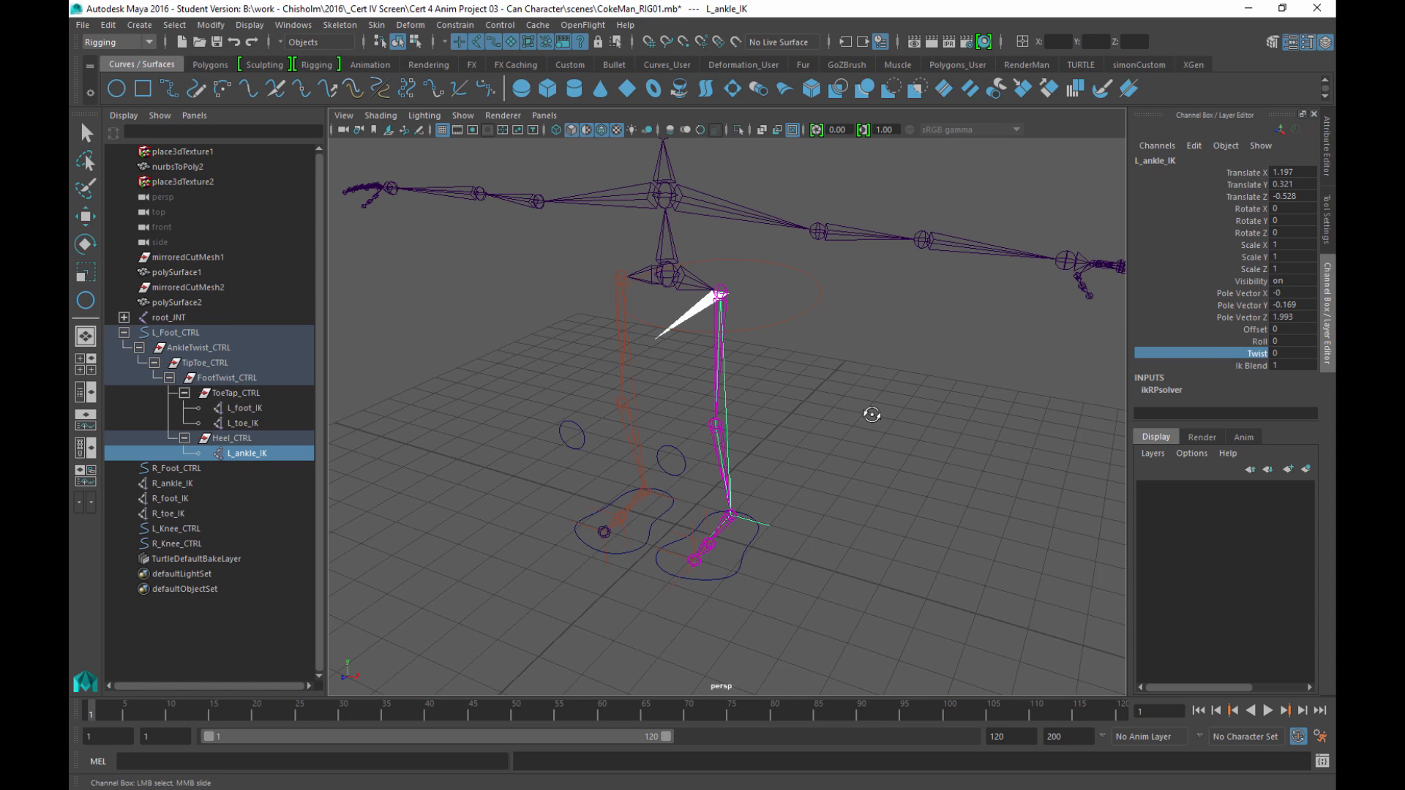
pyautogui.keyDown('alt'); pyautogui.moveTo(870, 413); pyautogui.dragTo(891, 406); pyautogui.keyUp('alt')
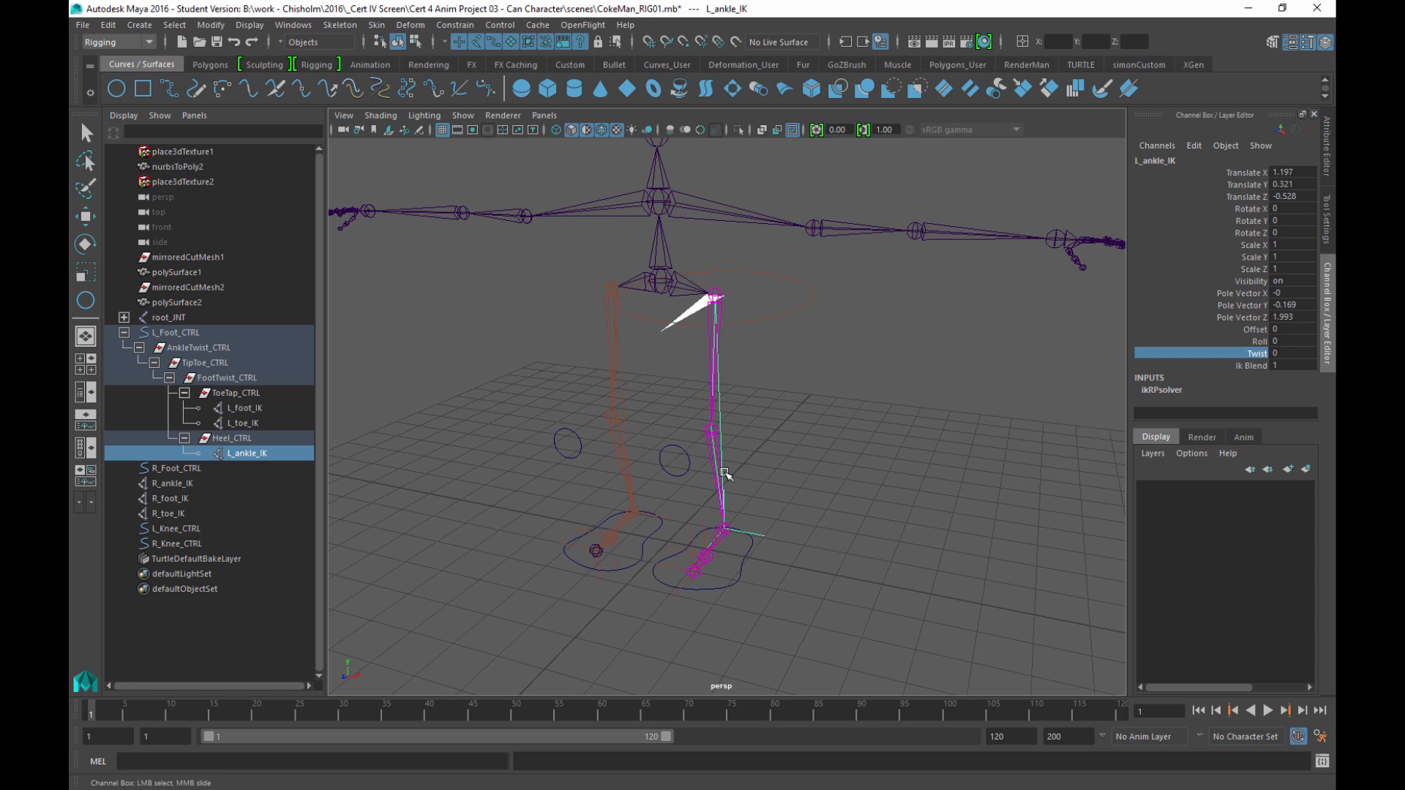
pyautogui.keyDown('alt'); pyautogui.moveTo(849, 462); pyautogui.dragTo(835, 450); pyautogui.keyUp('alt')
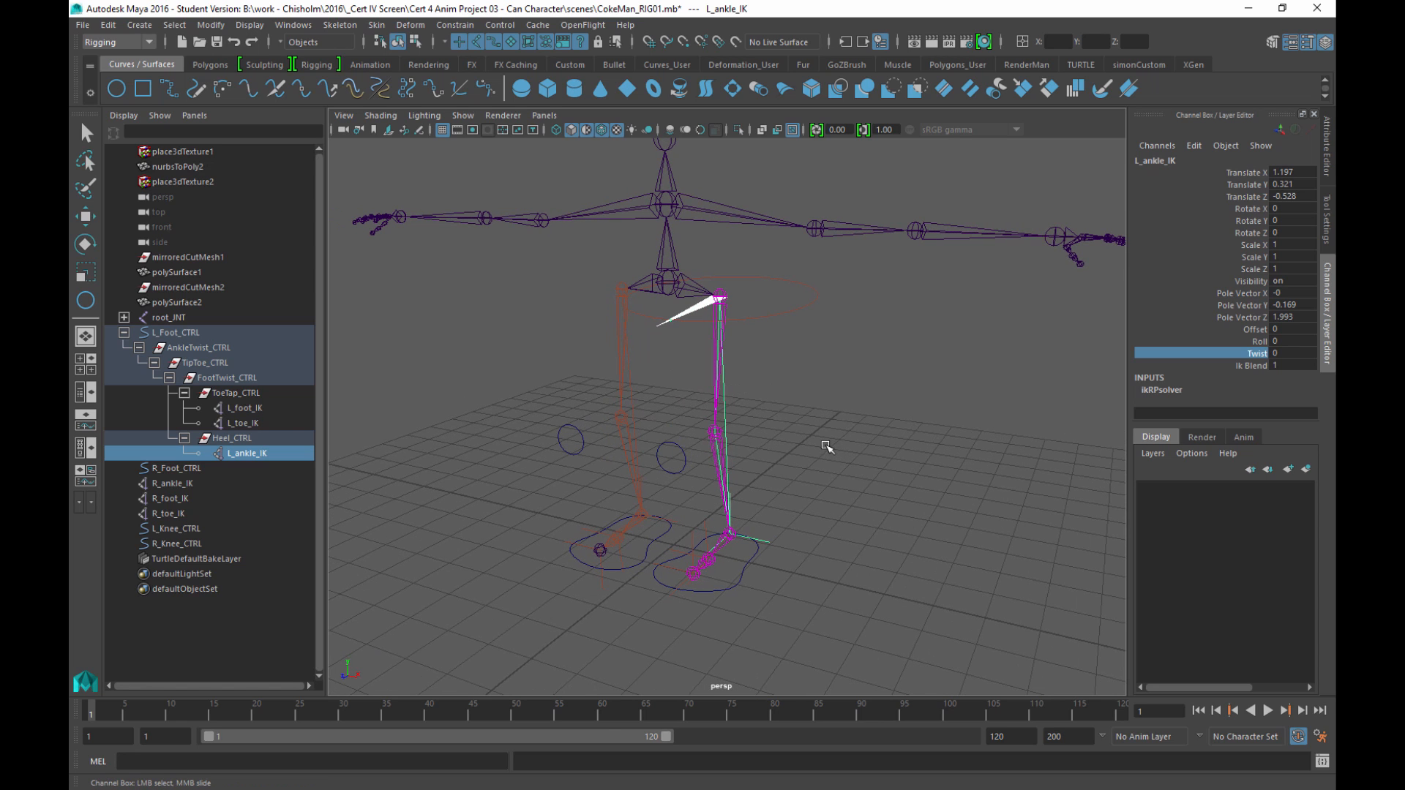
# Step: Create a Pole Vector constraint from L_Knee_CTRL to the L_ankle_IK handle
pyautogui.click(830, 461)
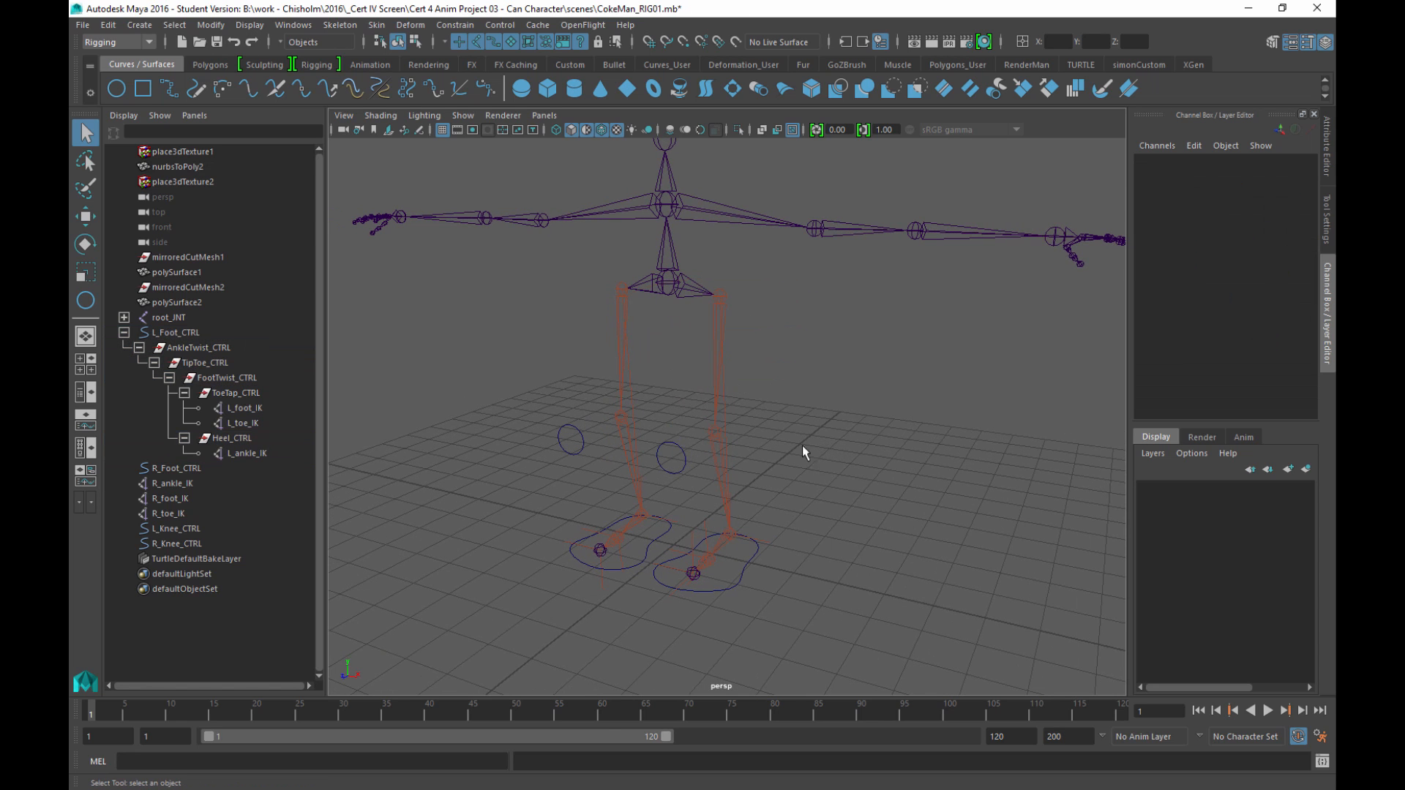
pyautogui.keyDown('alt'); pyautogui.moveTo(800, 449); pyautogui.dragTo(793, 393); pyautogui.keyUp('alt')
pyautogui.keyDown('alt'); pyautogui.moveTo(793, 393); pyautogui.dragTo(864, 539, button='right'); pyautogui.keyUp('alt')
pyautogui.keyDown('alt'); pyautogui.moveTo(825, 347); pyautogui.dragTo(804, 401, button='middle'); pyautogui.keyUp('alt')
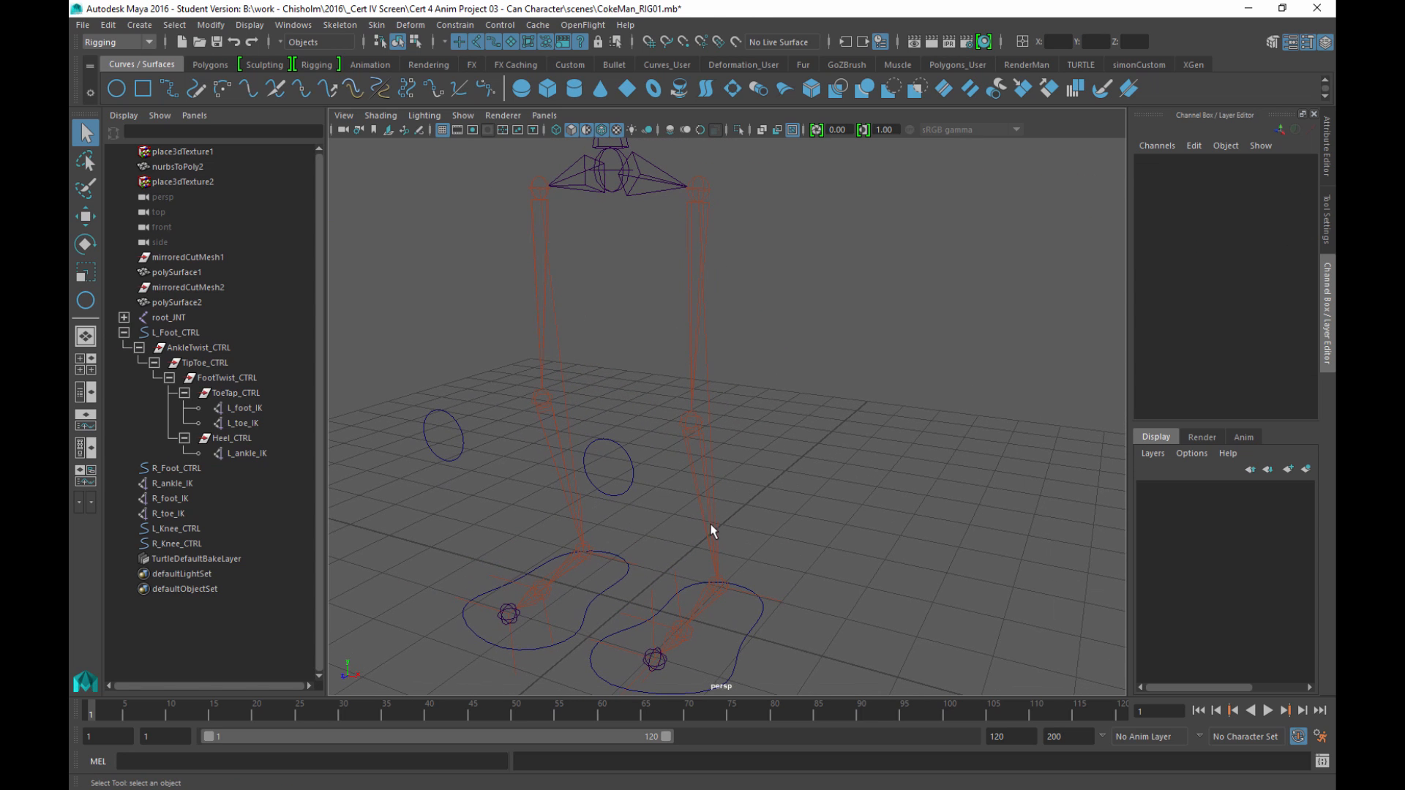
pyautogui.click(622, 480)
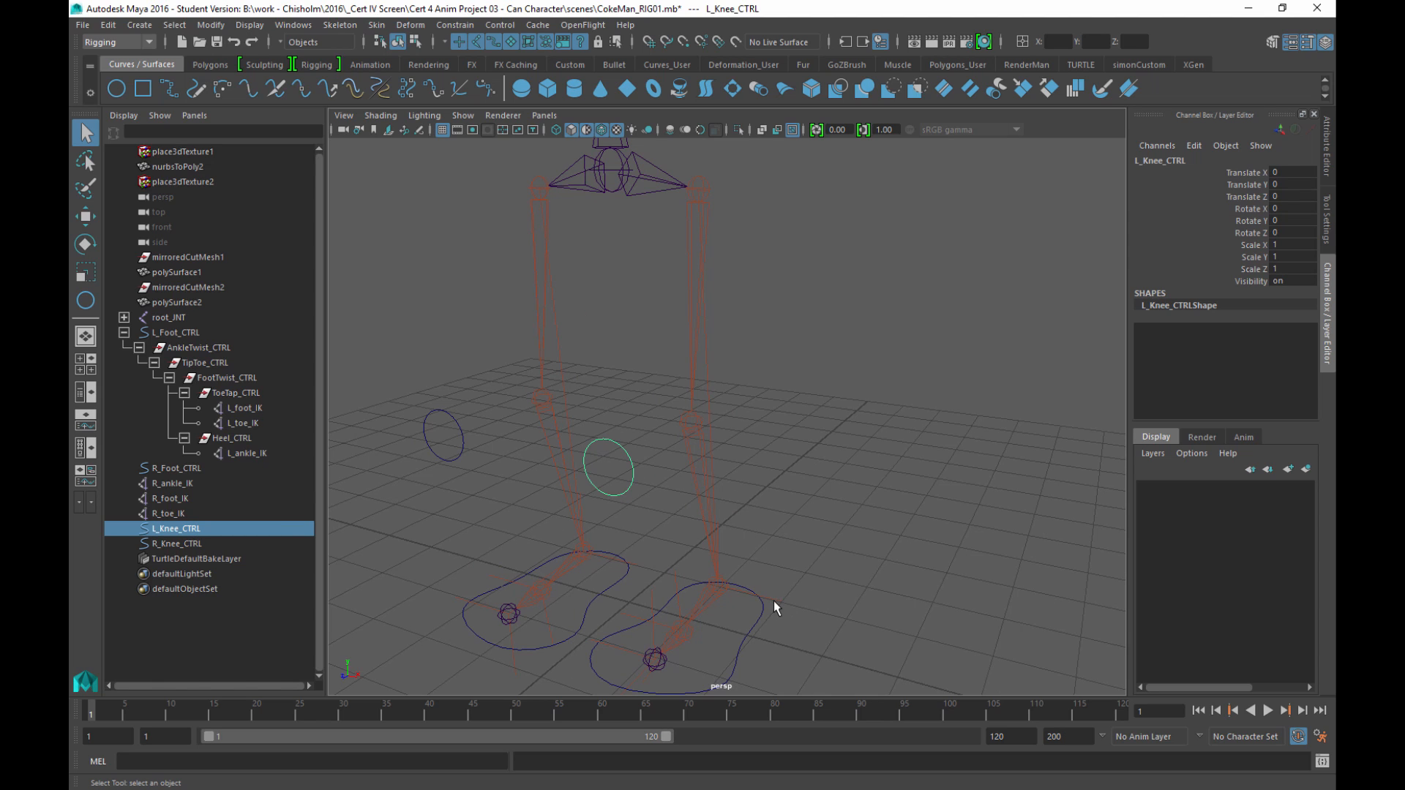
pyautogui.keyDown('shift'); pyautogui.click(774, 600); pyautogui.keyUp('shift')
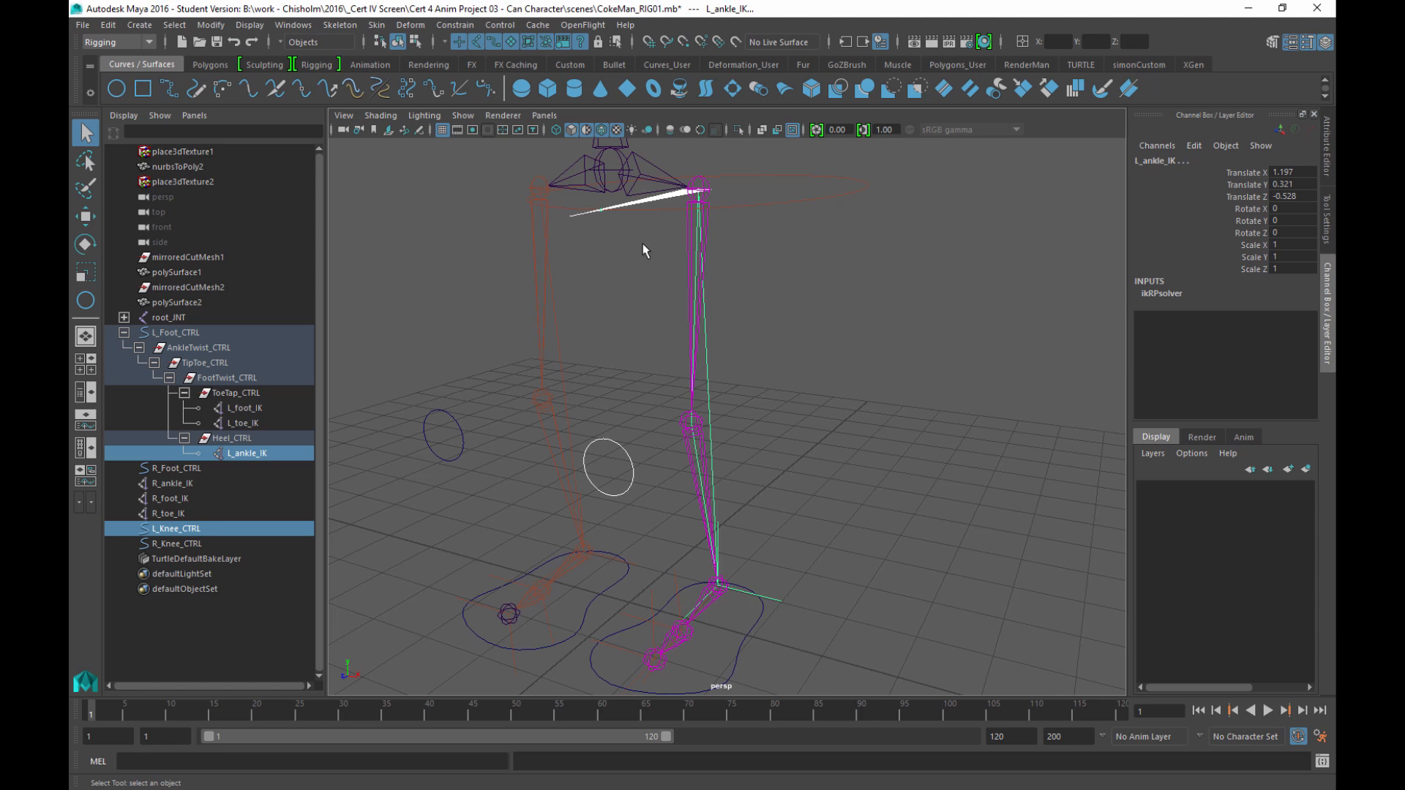
pyautogui.click(453, 25)
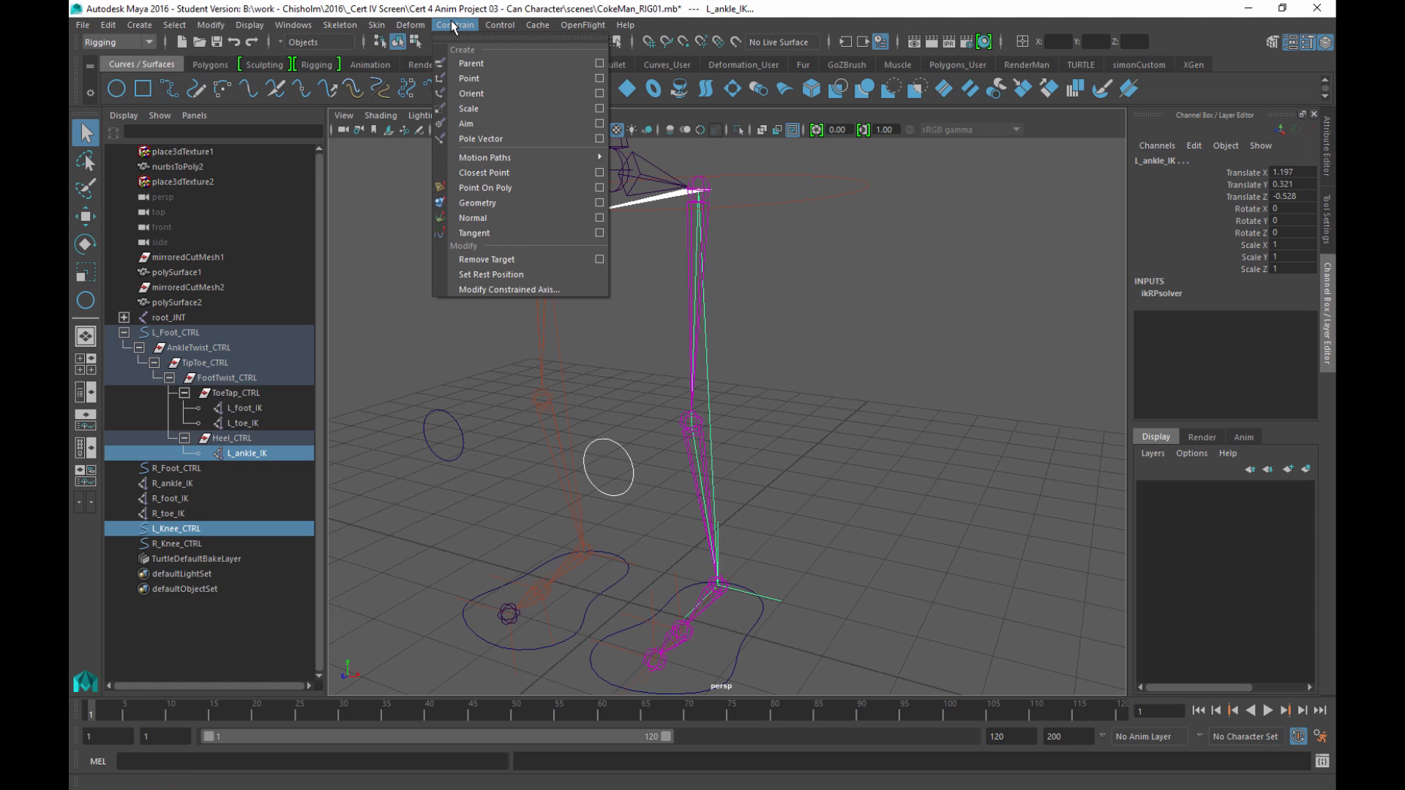
pyautogui.click(484, 139)
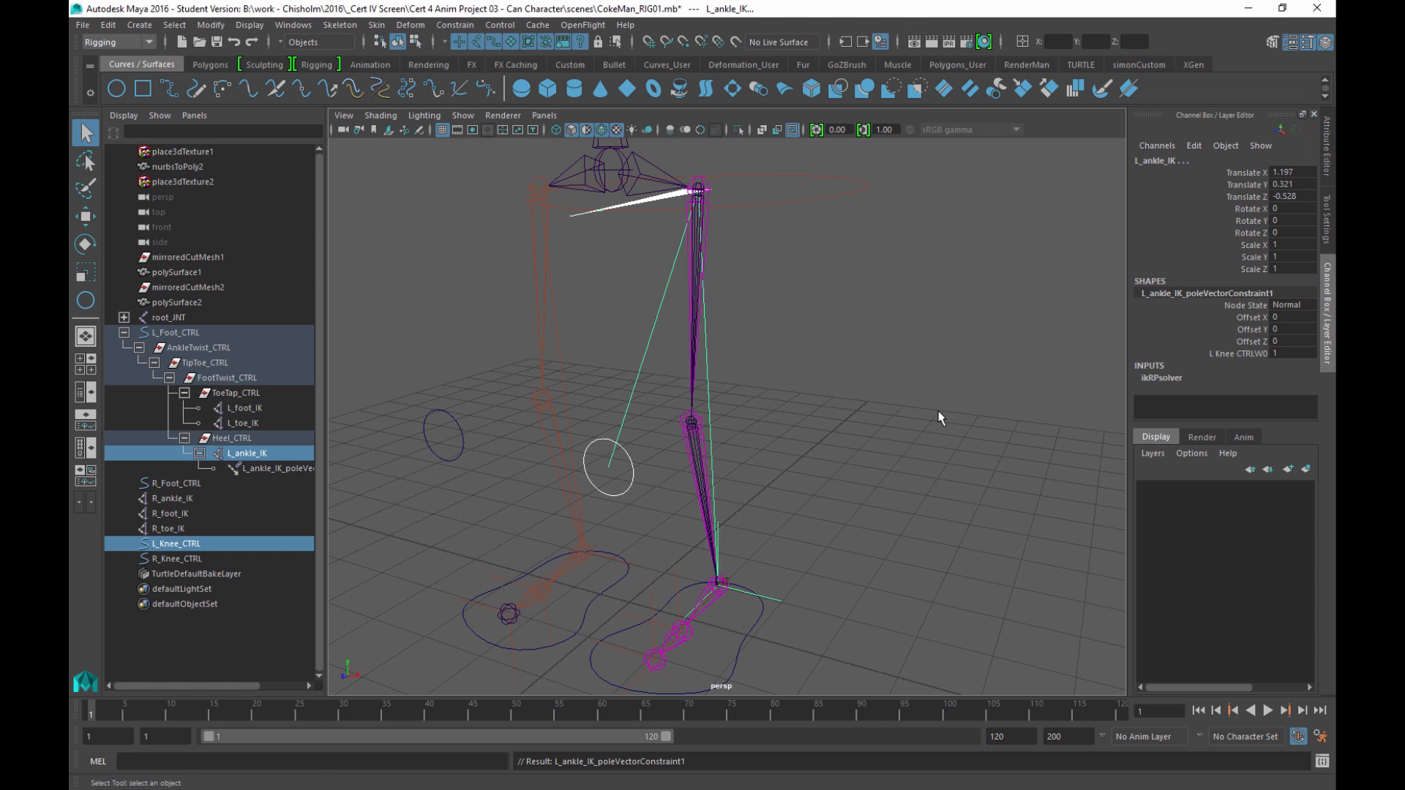
# Step: Test the left knee constraint by moving L_Knee_CTRL to about -2.341 in Translate X, and reset Translate X to 0
pyautogui.keyDown('alt'); pyautogui.moveTo(940, 418); pyautogui.dragTo(978, 418); pyautogui.keyUp('alt')
pyautogui.click(973, 582)
pyautogui.keyDown('alt'); pyautogui.moveTo(973, 583); pyautogui.dragTo(646, 489, button='right'); pyautogui.keyUp('alt')
pyautogui.click(650, 444)
pyautogui.keyDown('alt'); pyautogui.moveTo(668, 506); pyautogui.dragTo(669, 482); pyautogui.keyUp('alt')
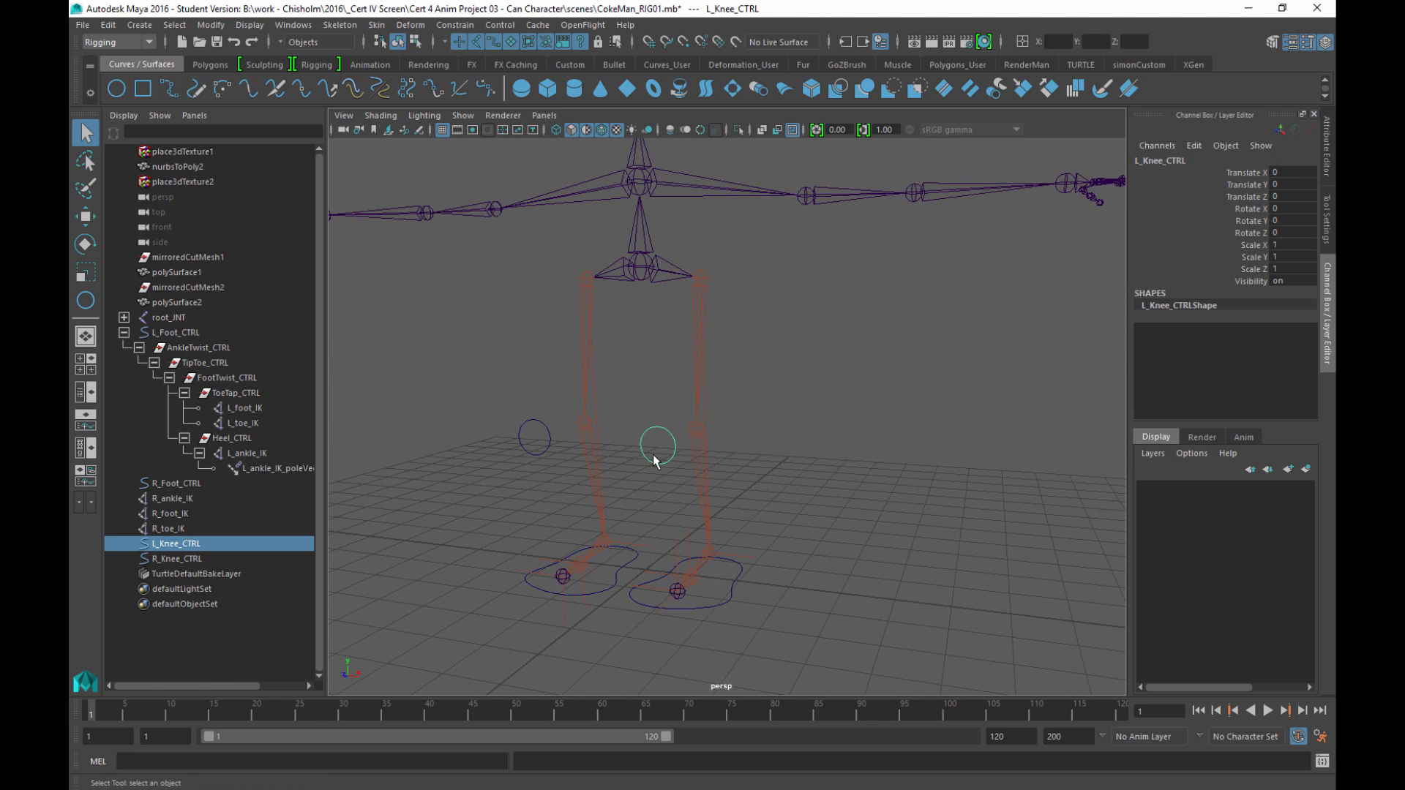
pyautogui.press('w')
pyautogui.keyDown('alt'); pyautogui.moveTo(658, 574); pyautogui.dragTo(617, 437); pyautogui.keyUp('alt')
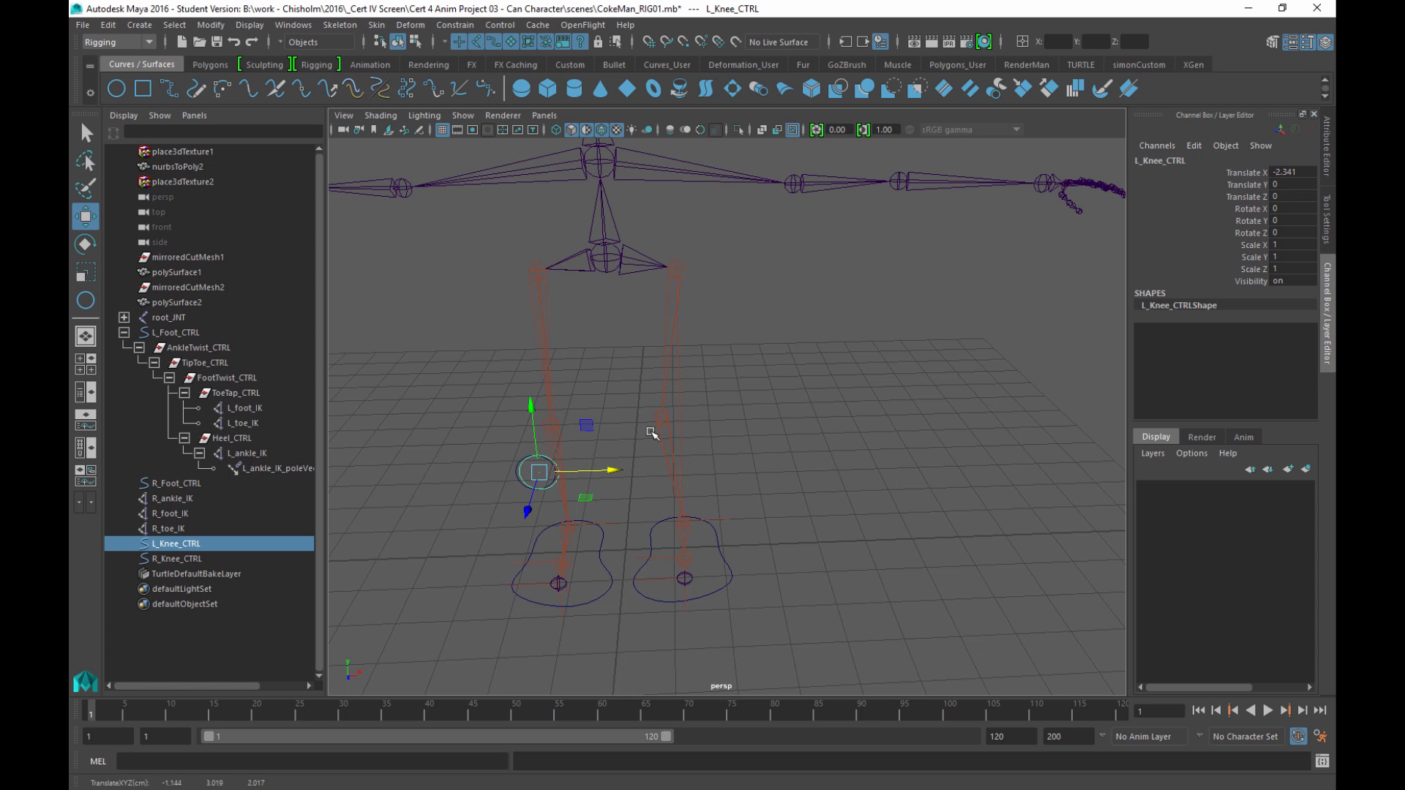
pyautogui.keyDown('alt'); pyautogui.moveTo(934, 439); pyautogui.dragTo(589, 473); pyautogui.keyUp('alt')
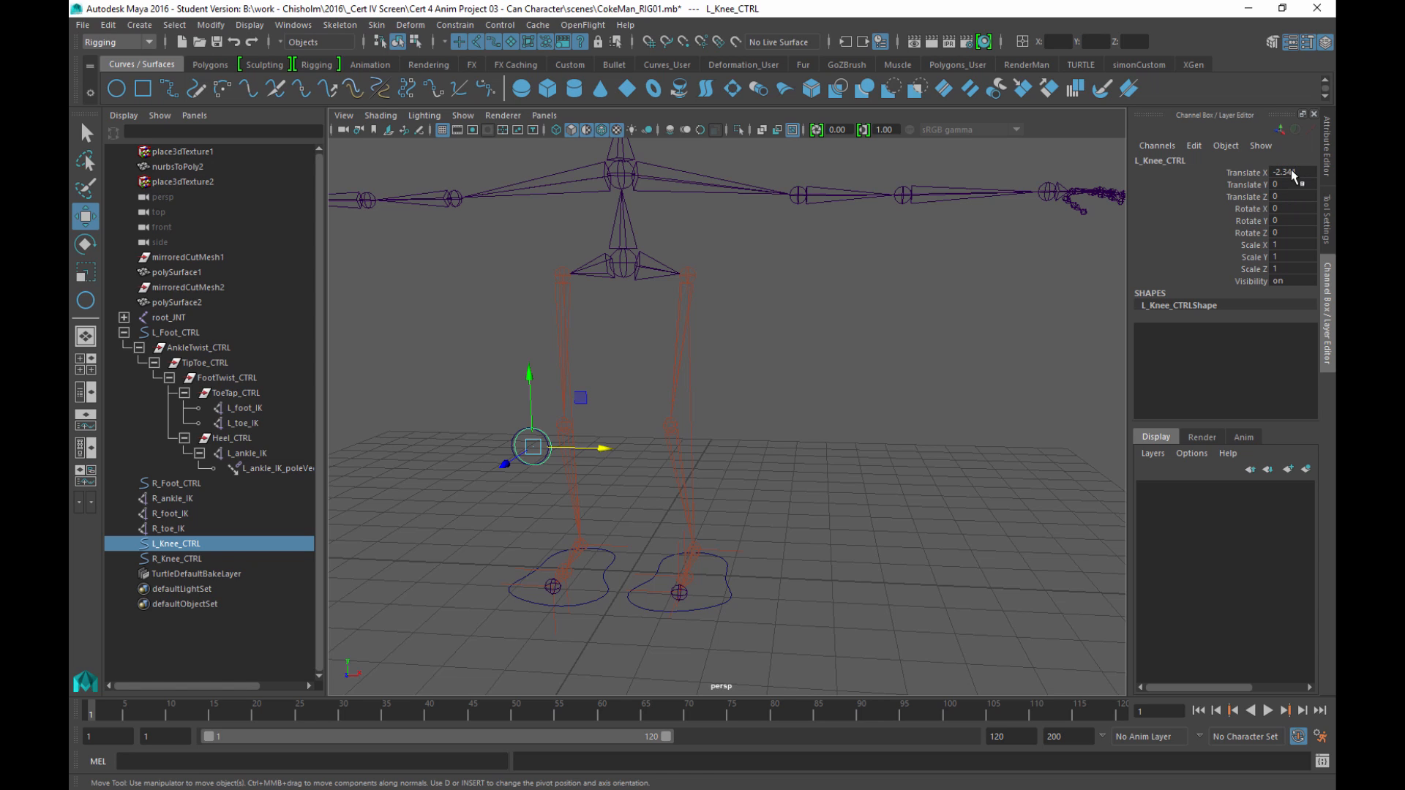
pyautogui.write('0')
pyautogui.press('Return')
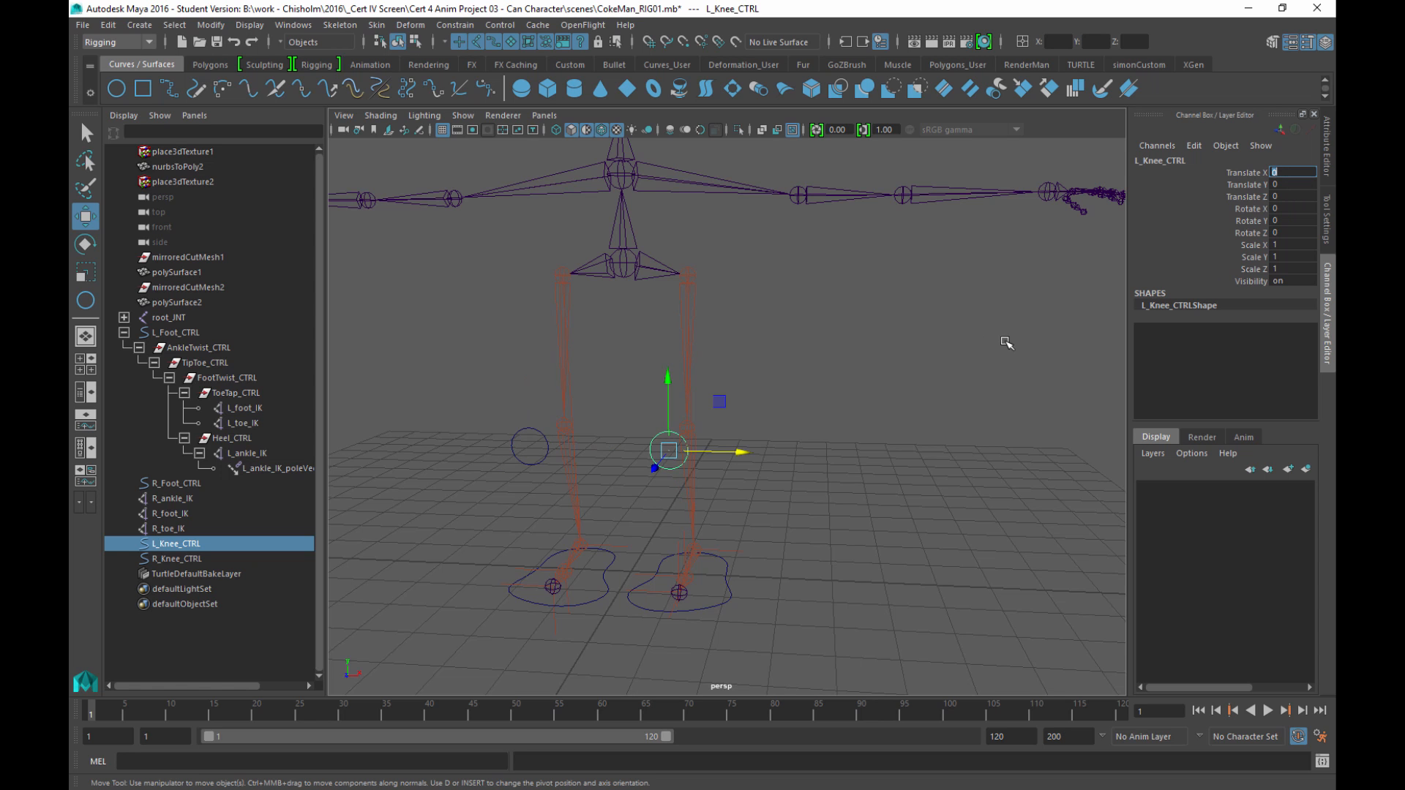
pyautogui.keyDown('alt'); pyautogui.moveTo(841, 570); pyautogui.dragTo(849, 486); pyautogui.keyUp('alt')
pyautogui.press('q')
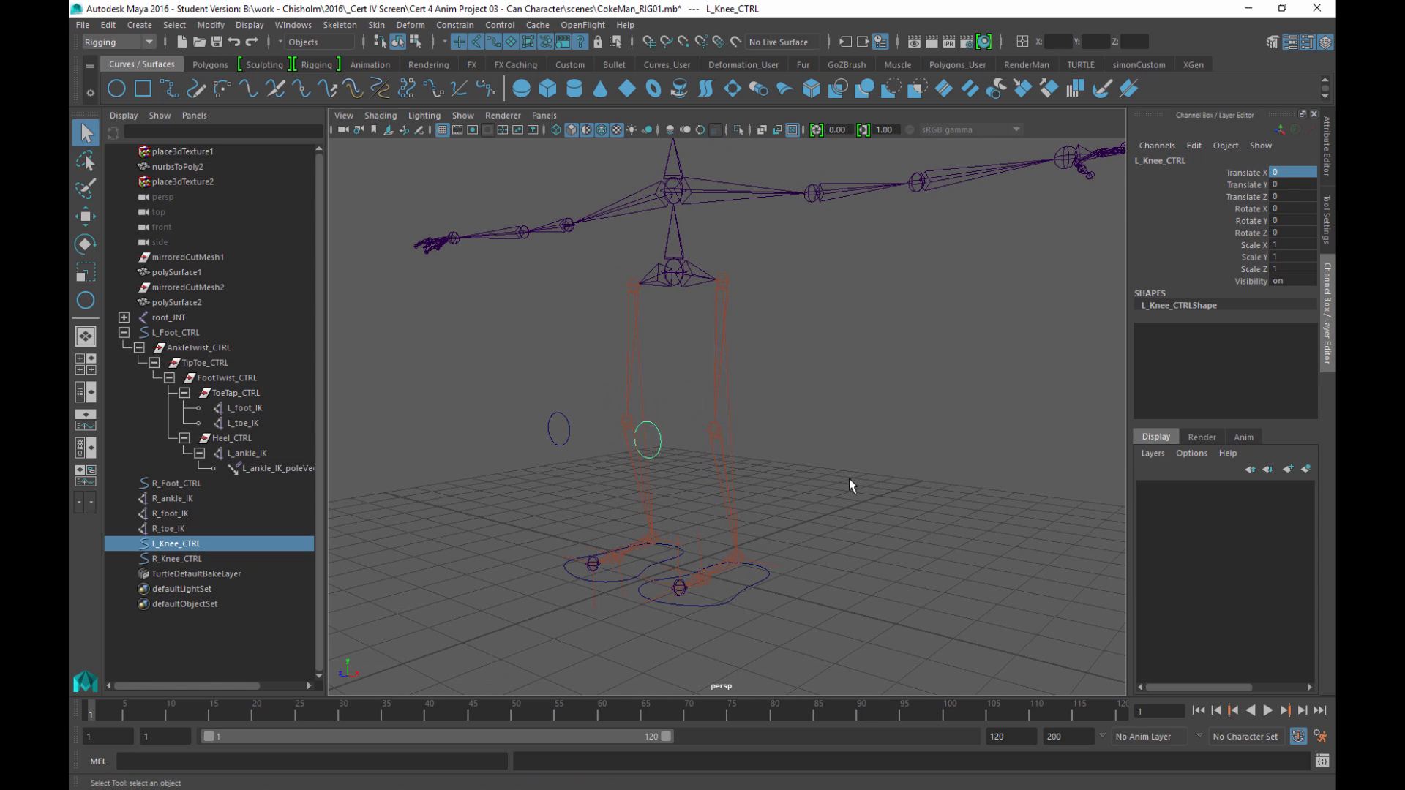
pyautogui.click(849, 479)
pyautogui.keyDown('alt'); pyautogui.moveTo(790, 348); pyautogui.dragTo(788, 405); pyautogui.keyUp('alt')
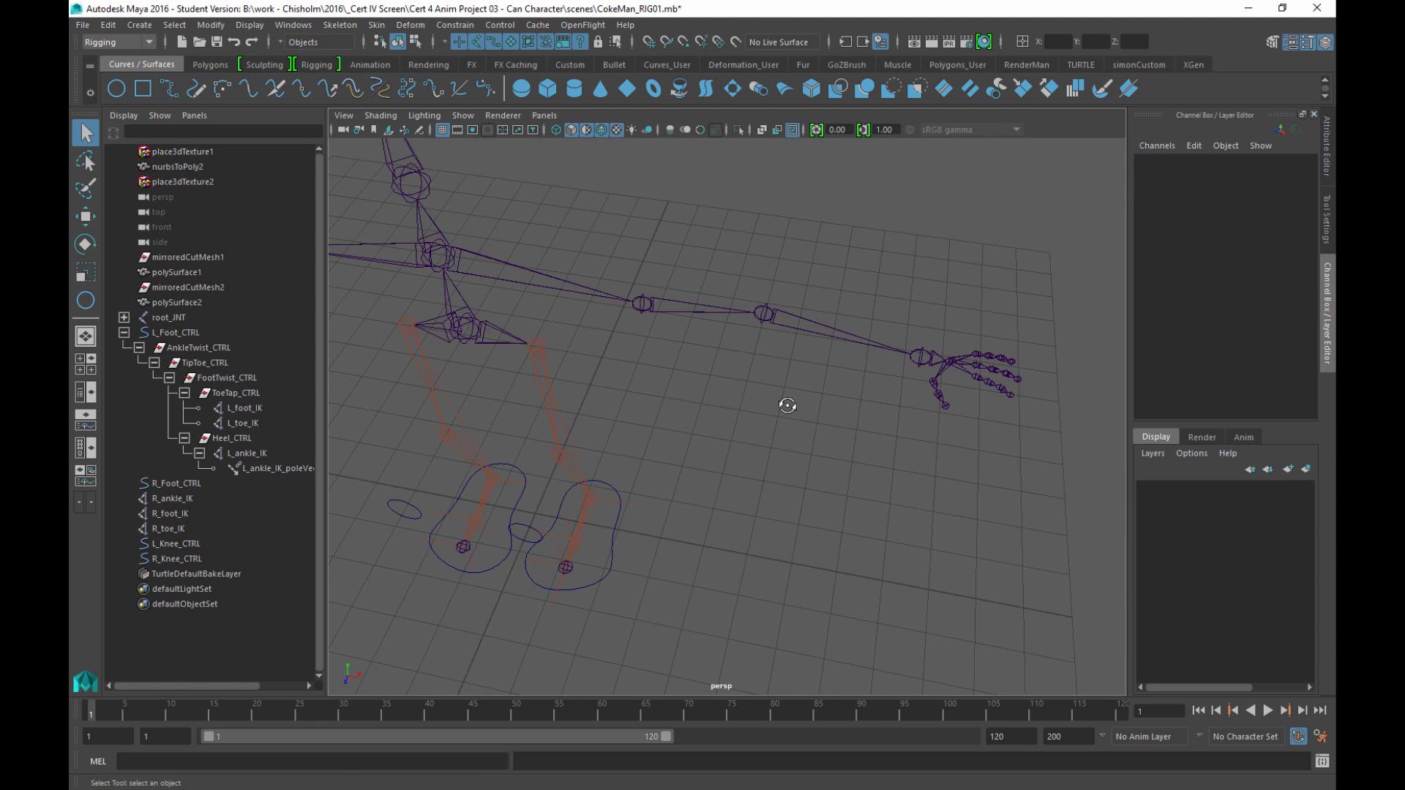
pyautogui.keyDown('alt'); pyautogui.moveTo(796, 423); pyautogui.dragTo(786, 456, button='middle'); pyautogui.keyUp('alt')
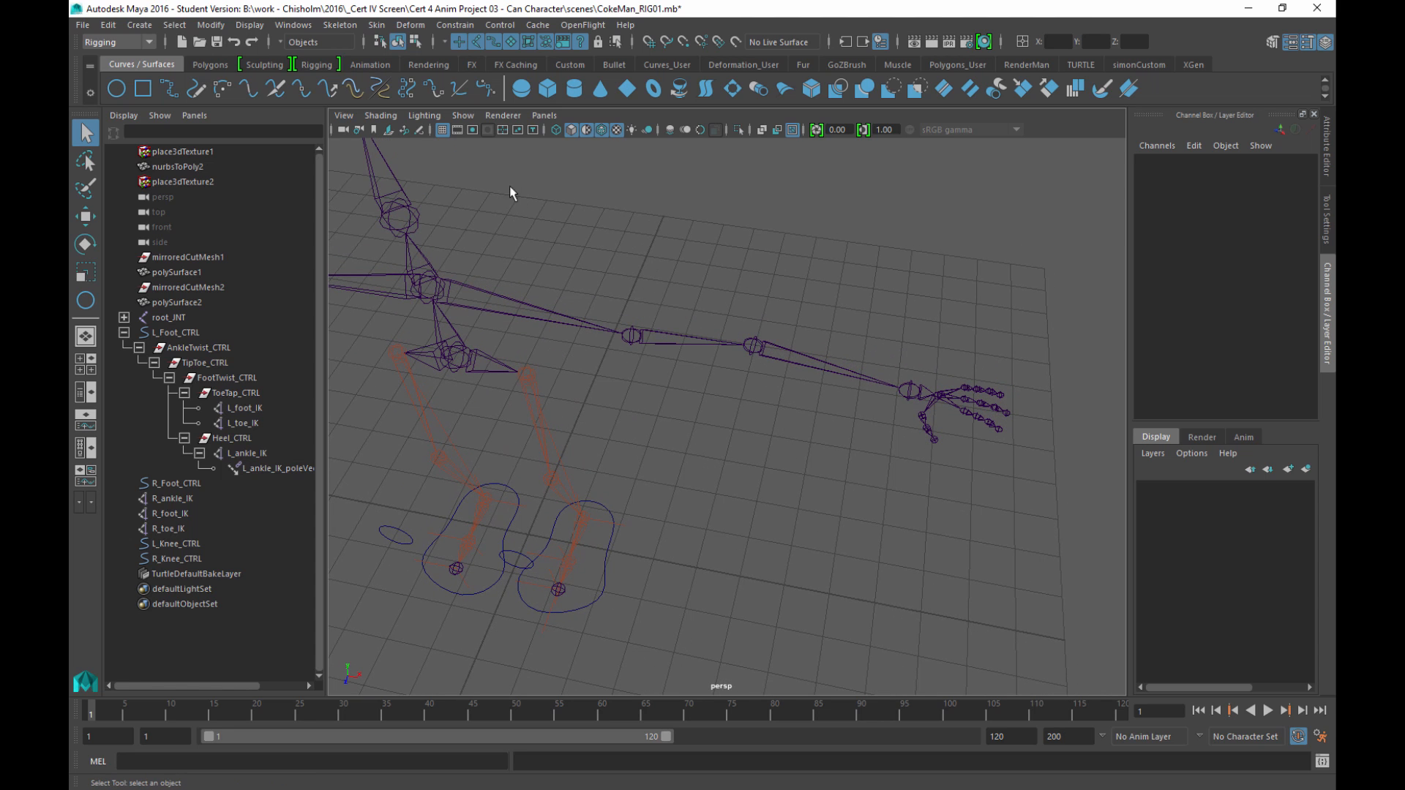
# Step: Create an IK handle with the Rotate-Plane Solver from the left shoulder joint to the left wrist joint
pyautogui.click(306, 64)
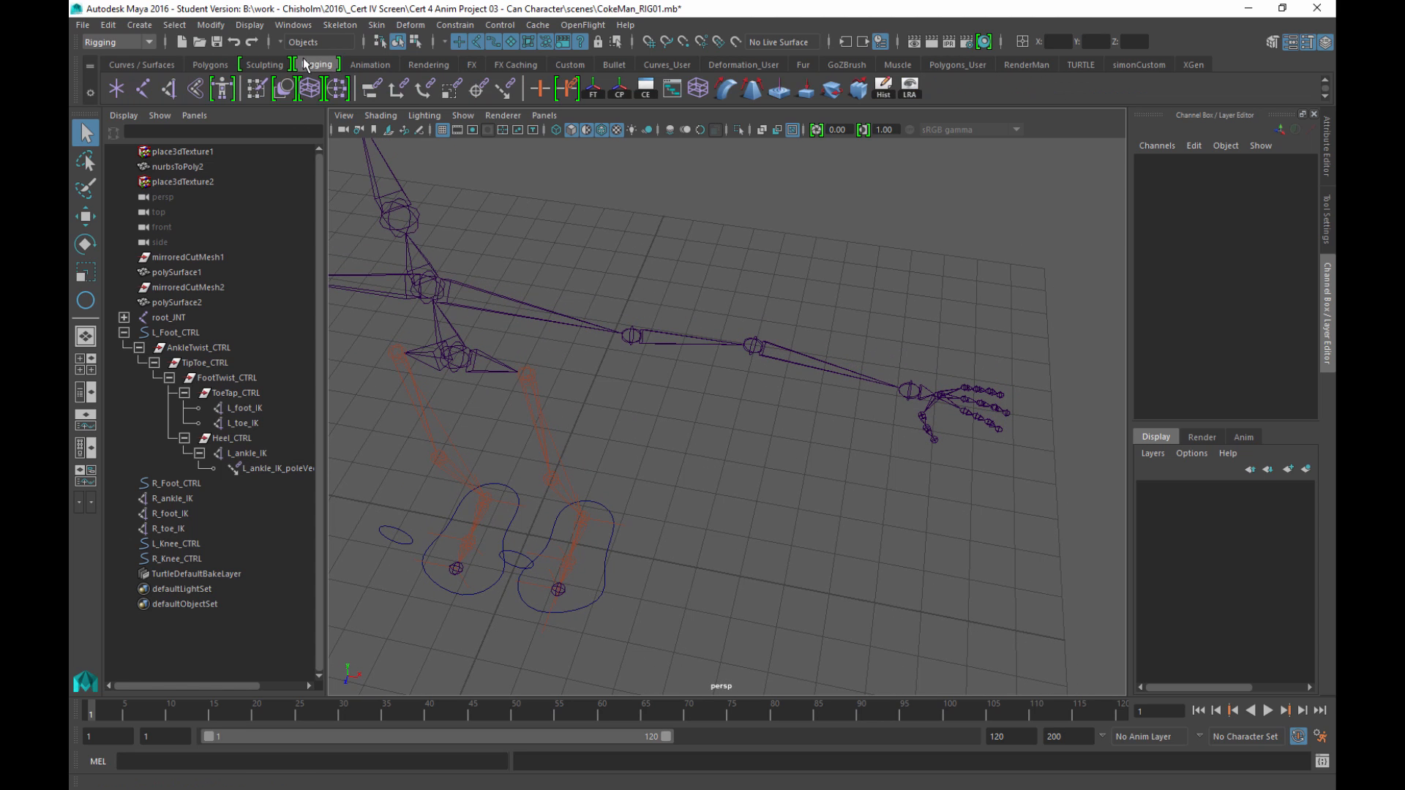
pyautogui.doubleClick(173, 91)
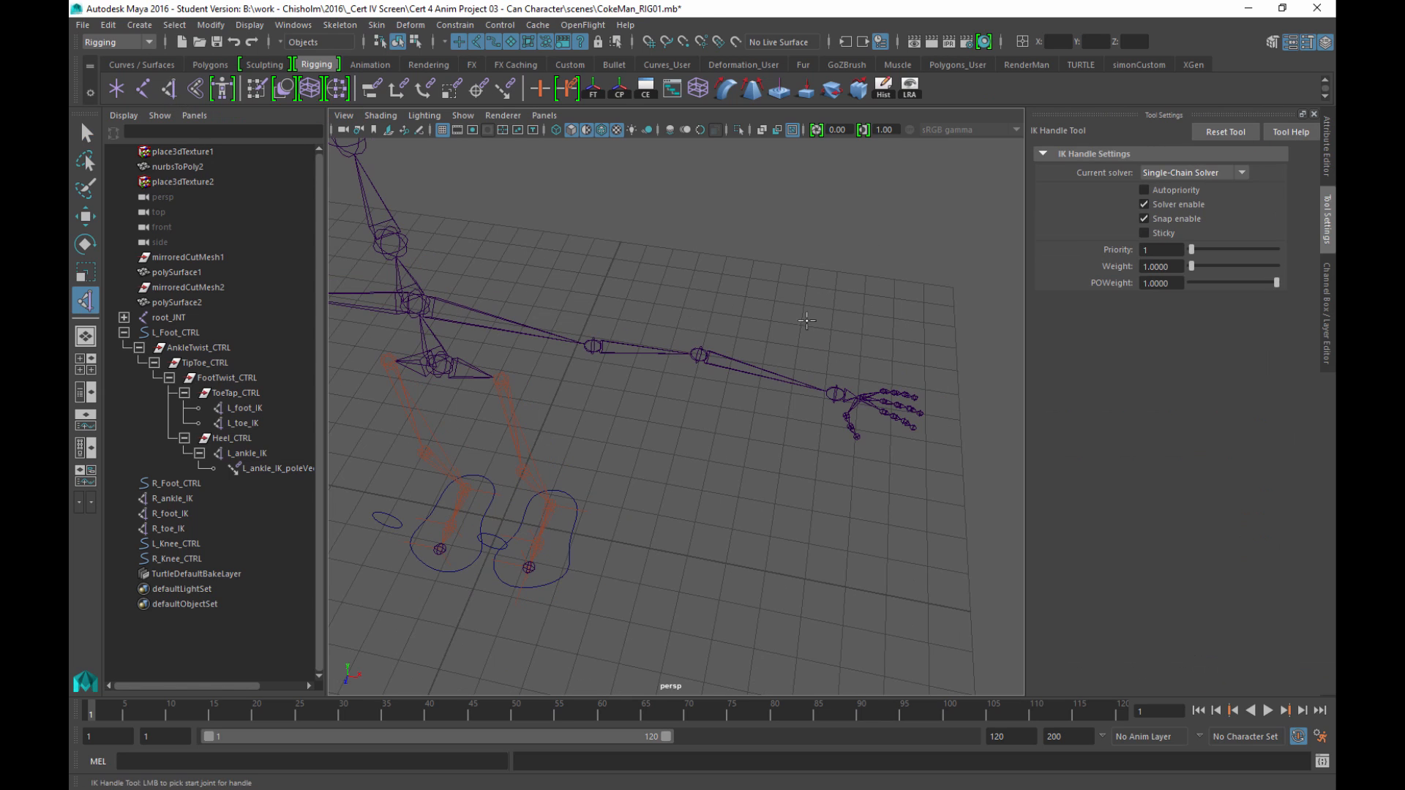
pyautogui.click(1179, 176)
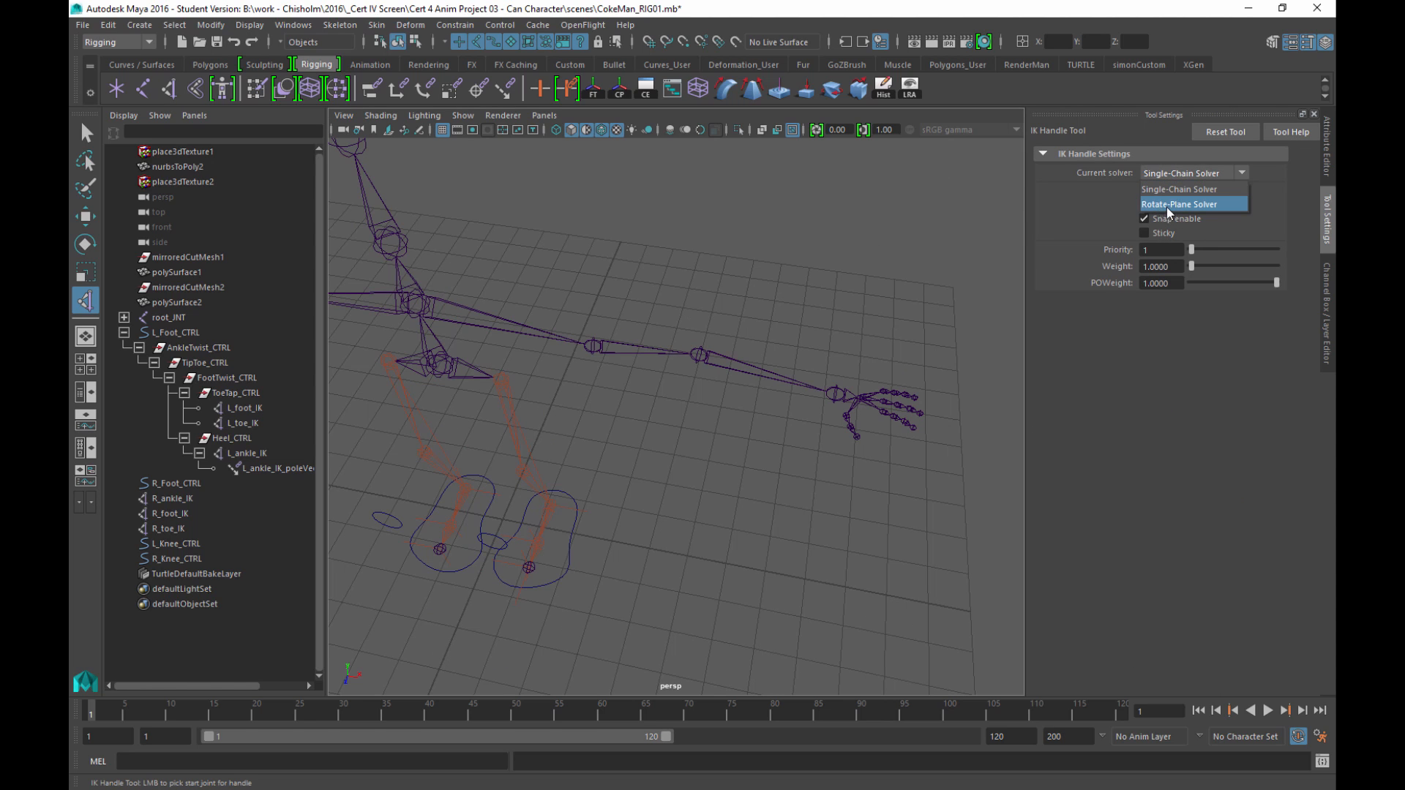
pyautogui.click(1210, 207)
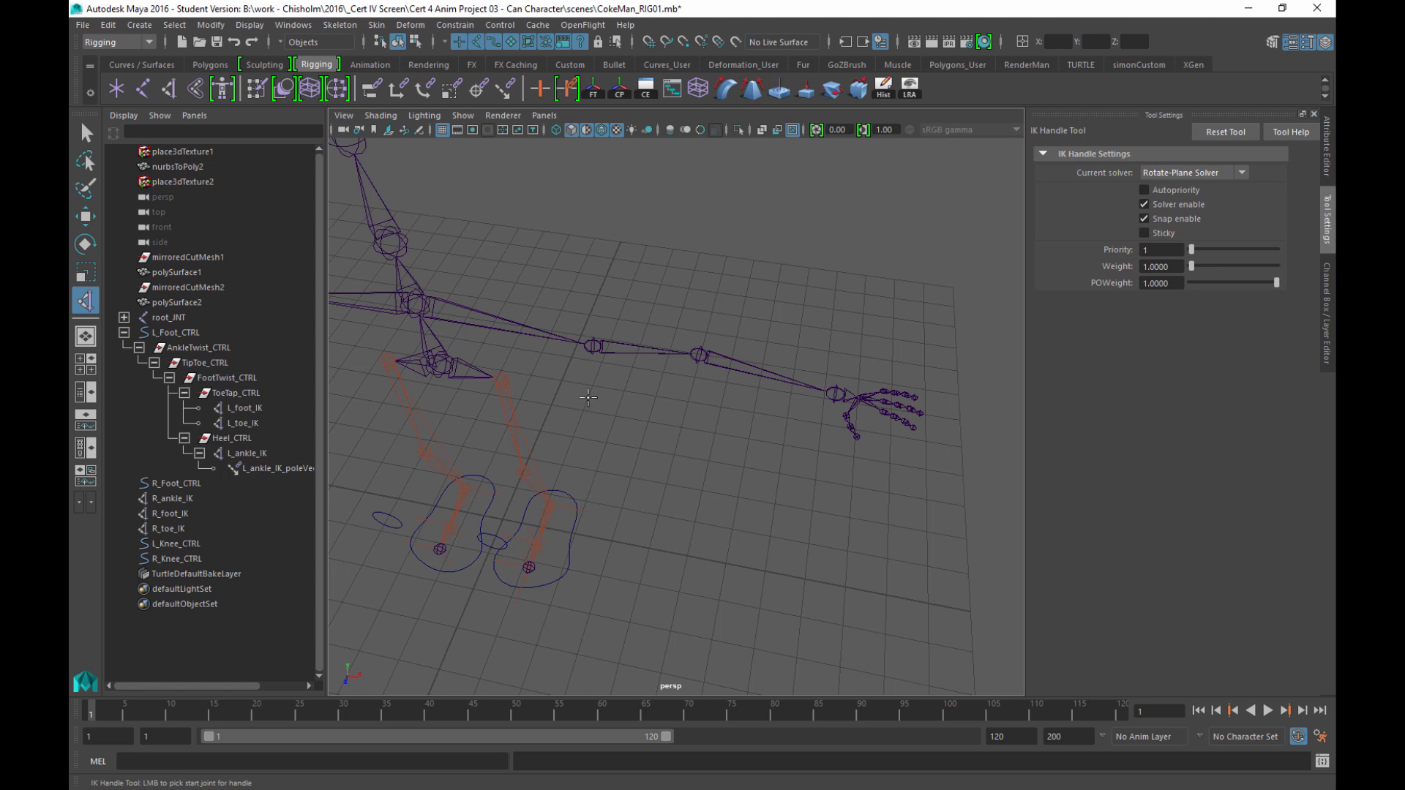
pyautogui.keyDown('alt'); pyautogui.moveTo(671, 436); pyautogui.dragTo(632, 417); pyautogui.keyUp('alt')
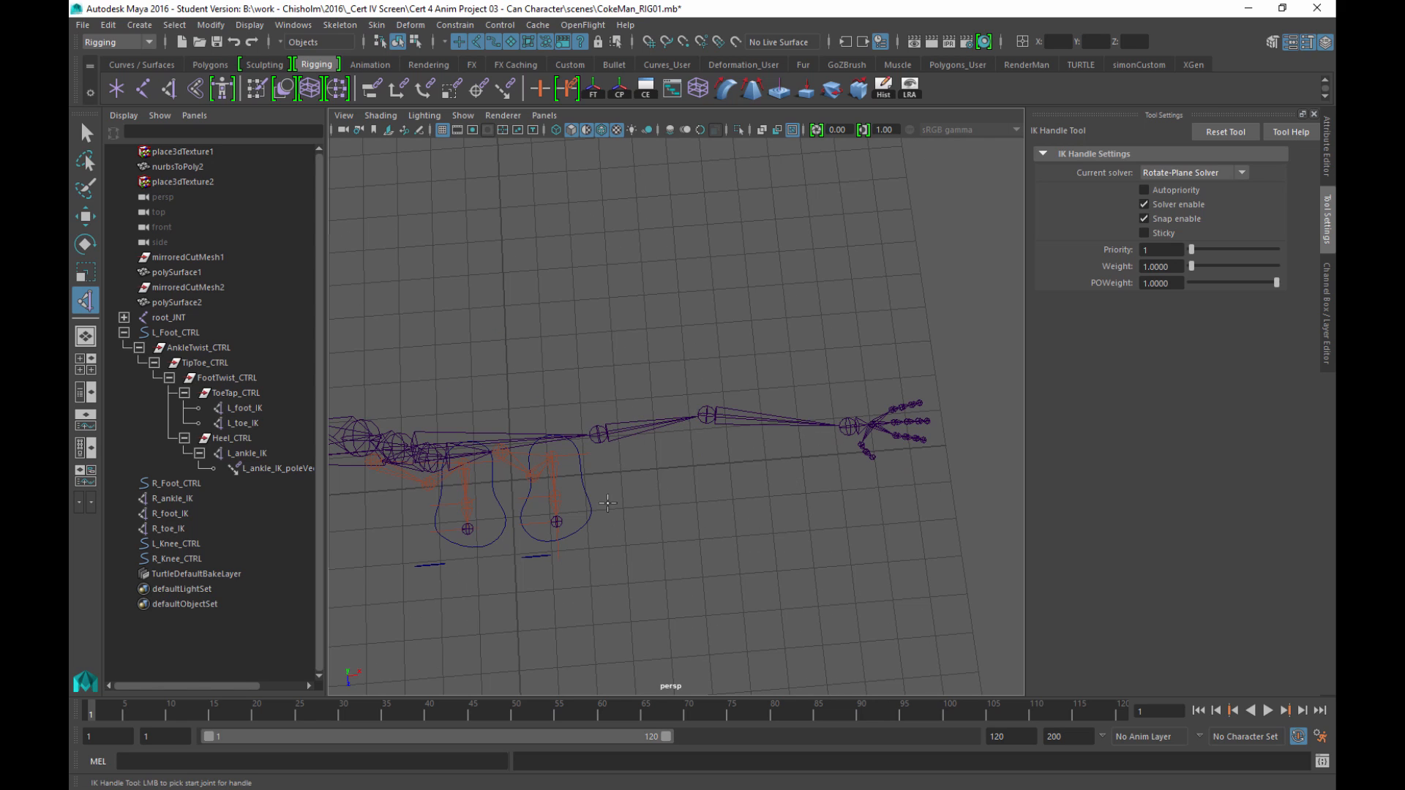
pyautogui.click(599, 437)
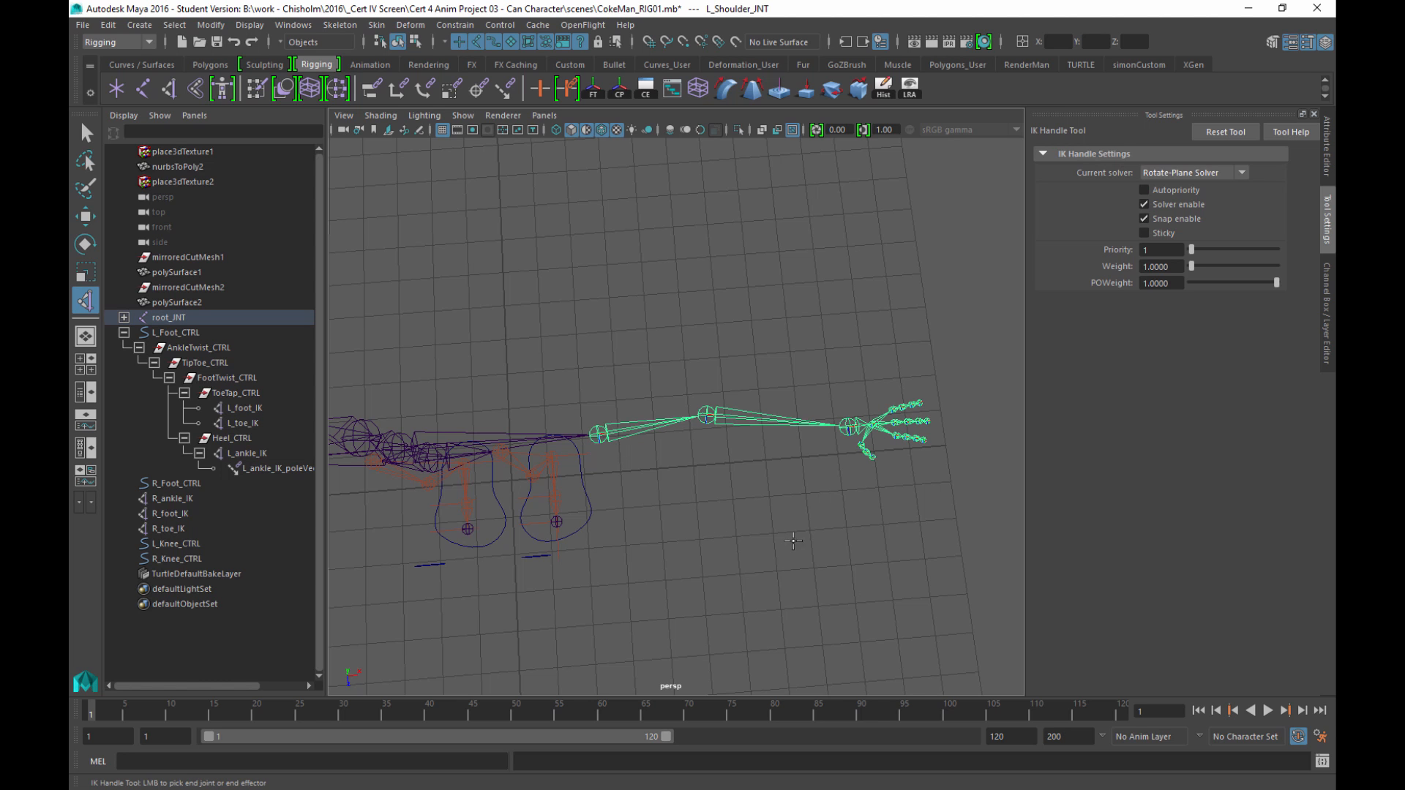
pyautogui.click(849, 425)
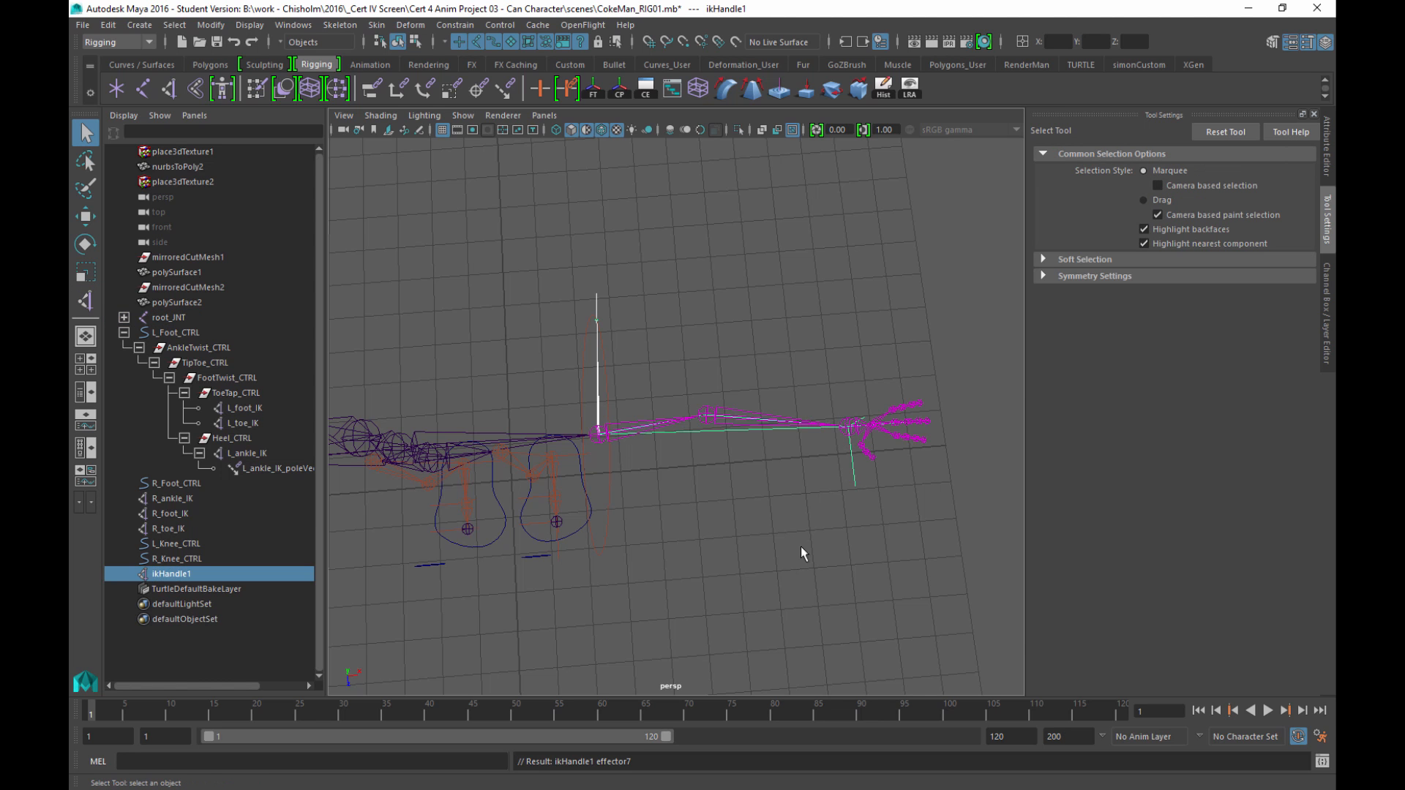
# Step: Test the left arm's IK by moving its new handle at the wrist, return it to its start position and deselect it
pyautogui.keyDown('alt'); pyautogui.moveTo(789, 524); pyautogui.dragTo(670, 267); pyautogui.keyUp('alt')
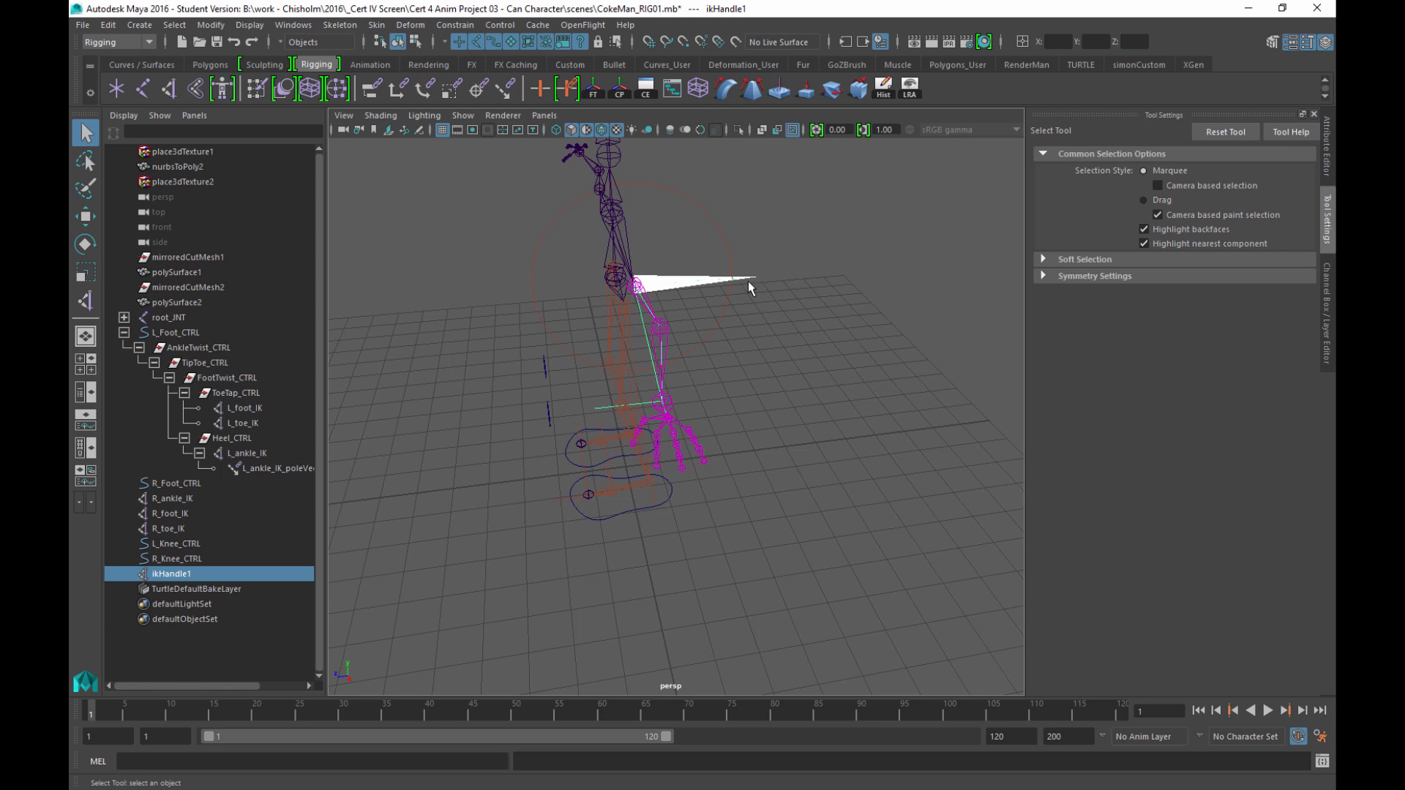
pyautogui.keyDown('alt'); pyautogui.moveTo(808, 305); pyautogui.dragTo(788, 534); pyautogui.keyUp('alt')
pyautogui.press('w')
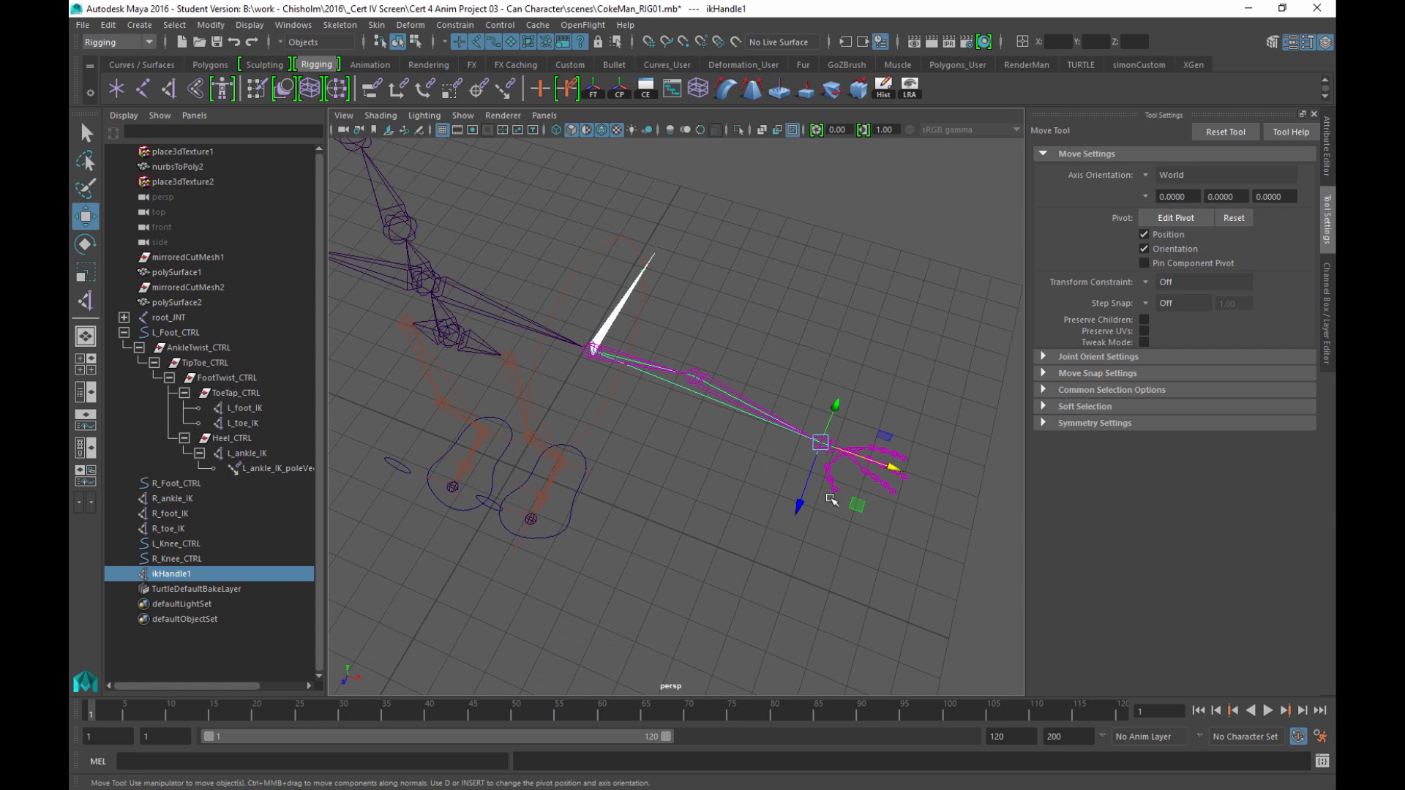
pyautogui.moveTo(854, 505)
pyautogui.mouseDown(button='middle')
pyautogui.moveTo(797, 436)
pyautogui.moveTo(743, 439)
pyautogui.moveTo(865, 484)
pyautogui.mouseUp(button='middle')
pyautogui.moveTo(878, 437); pyautogui.dragTo(780, 597, button='middle')
pyautogui.keyDown('alt'); pyautogui.moveTo(657, 519); pyautogui.dragTo(753, 496); pyautogui.keyUp('alt')
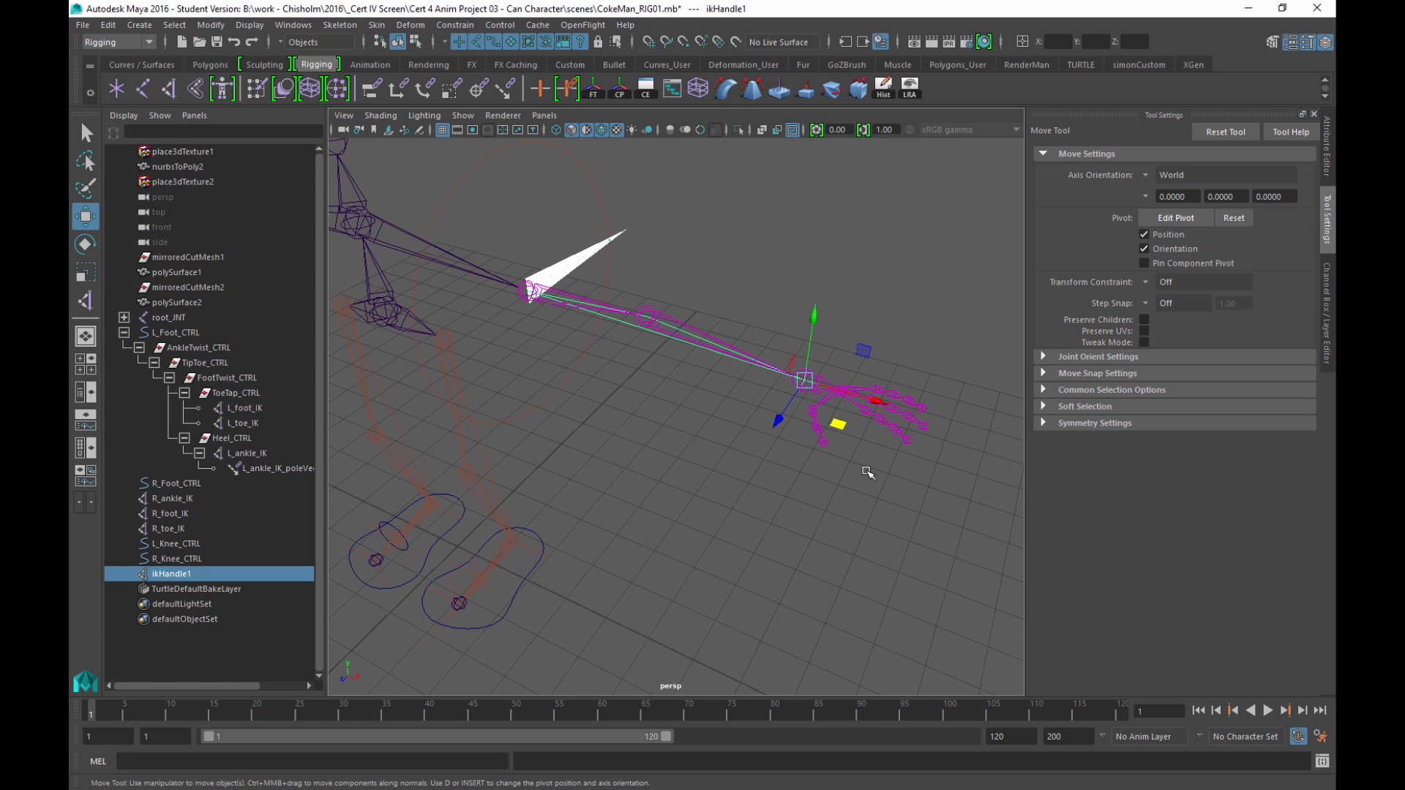
pyautogui.keyDown('alt'); pyautogui.moveTo(793, 491); pyautogui.dragTo(731, 521, button='middle'); pyautogui.keyUp('alt')
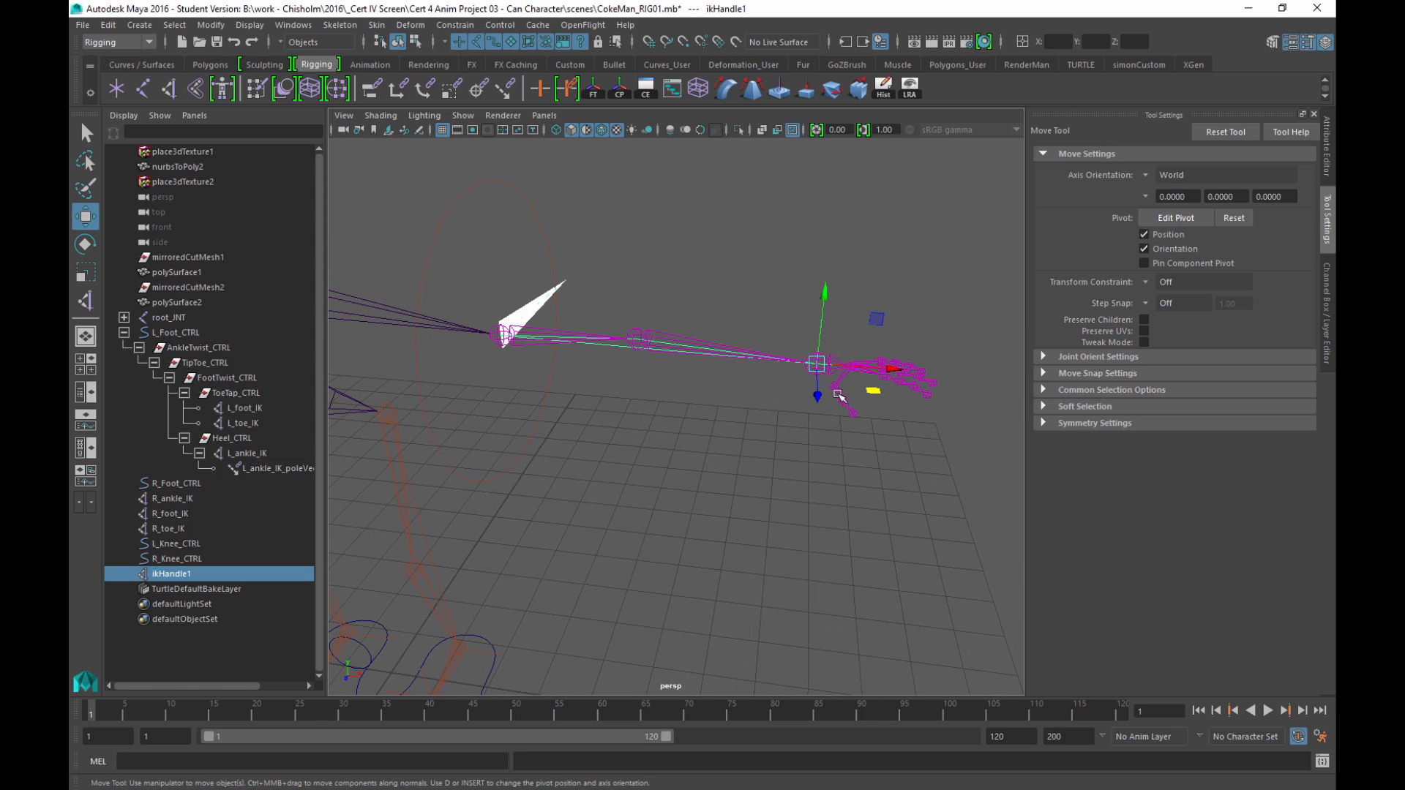
pyautogui.keyDown('alt'); pyautogui.moveTo(693, 456); pyautogui.dragTo(687, 461); pyautogui.keyUp('alt')
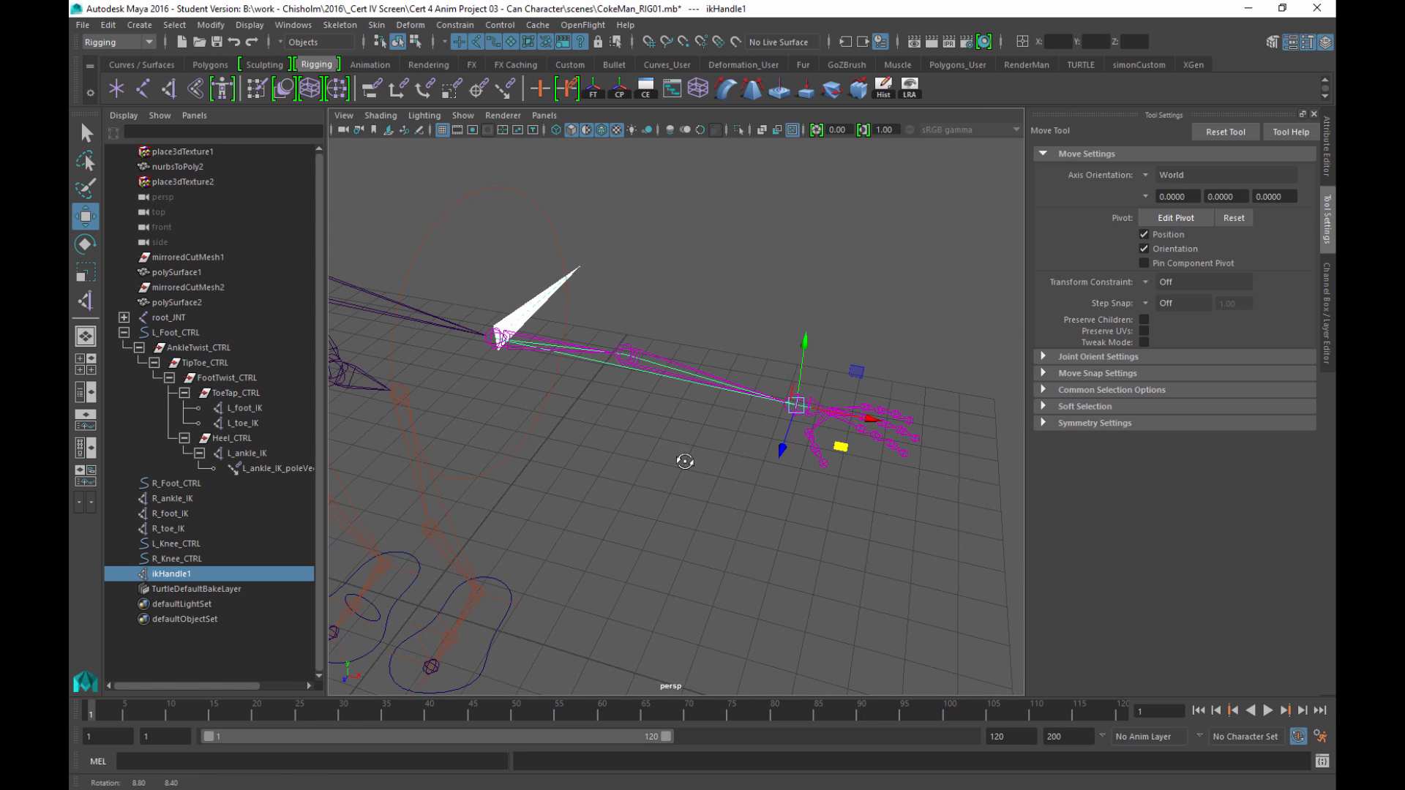
pyautogui.keyDown('alt'); pyautogui.moveTo(687, 461); pyautogui.dragTo(630, 477, button='right'); pyautogui.keyUp('alt')
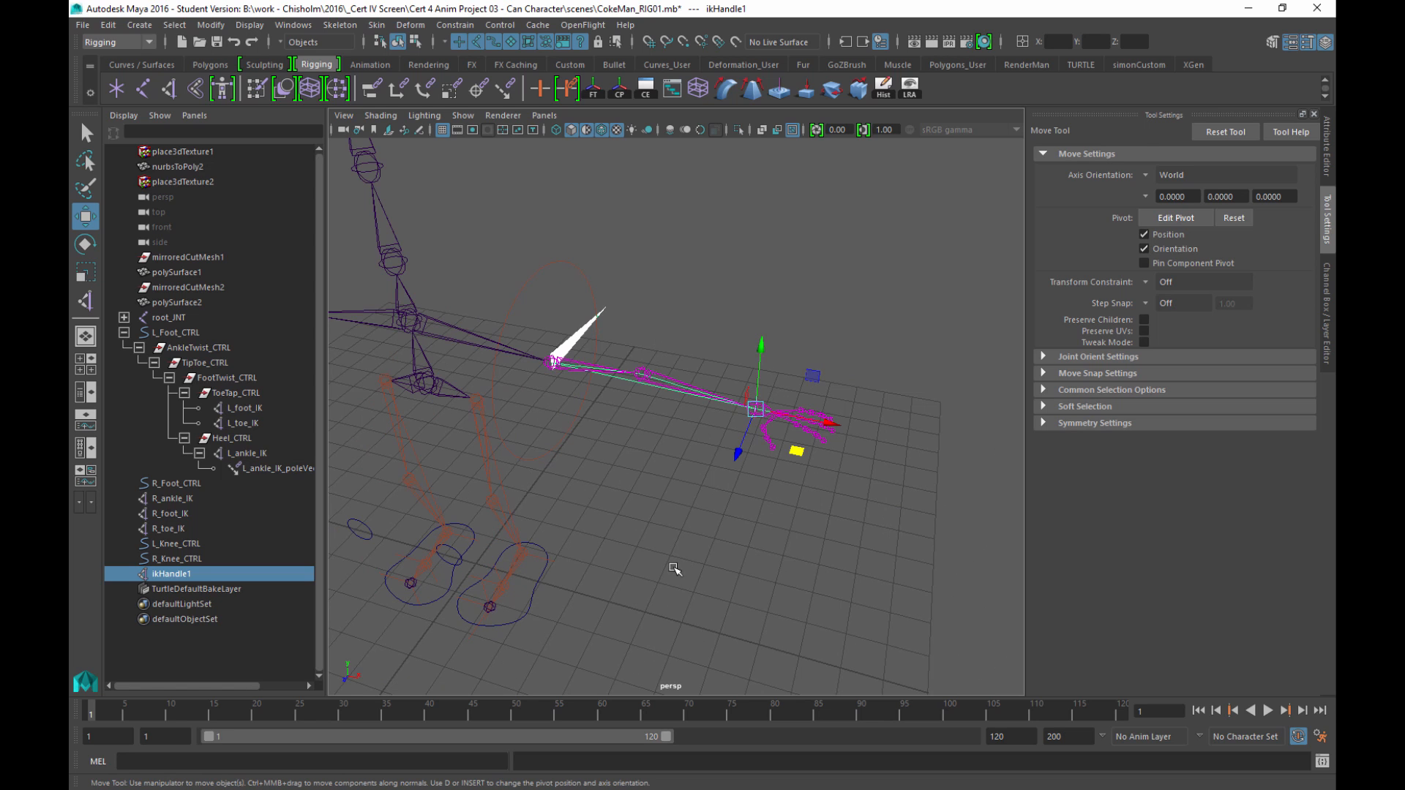
pyautogui.press('q')
pyautogui.click(720, 306)
pyautogui.moveTo(730, 317)
pyautogui.keyDown('alt'); pyautogui.mouseDown()
pyautogui.moveTo(755, 339)
pyautogui.moveTo(724, 339)
pyautogui.moveTo(745, 340)
pyautogui.mouseUp(); pyautogui.keyUp('alt')
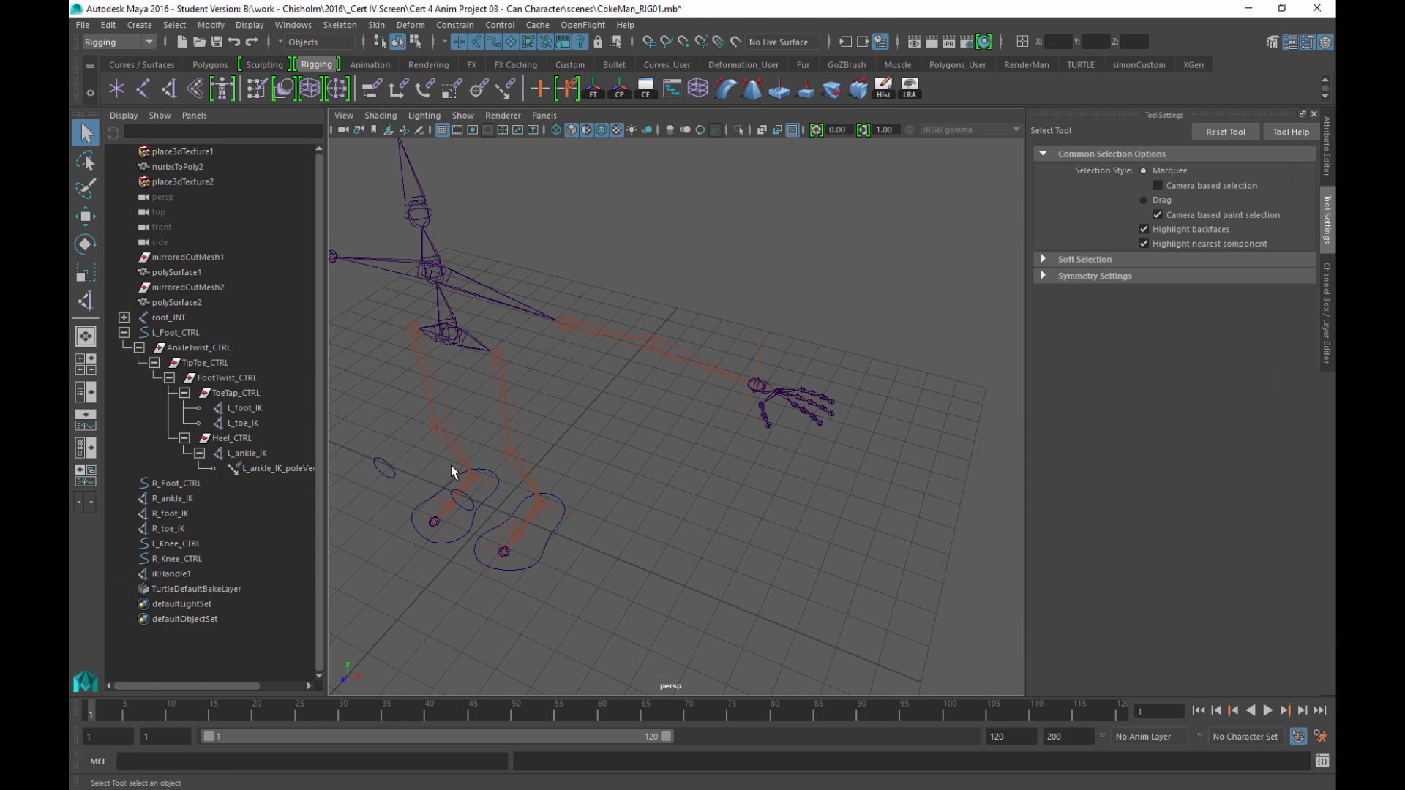
# Step: Create a NURBS circle on the grid in front of the character's left arm
pyautogui.keyDown('alt'); pyautogui.moveTo(593, 347); pyautogui.dragTo(496, 464); pyautogui.keyUp('alt')
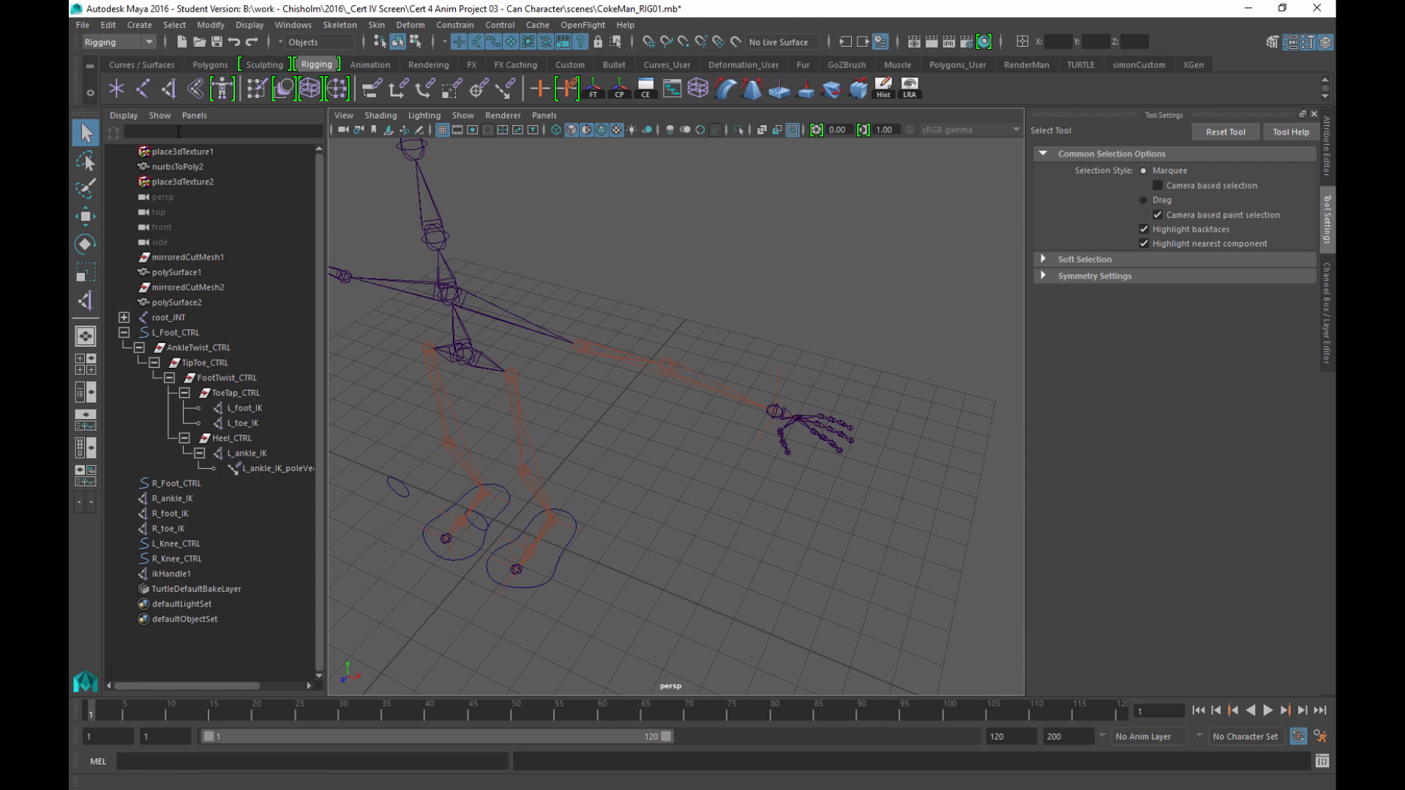
pyautogui.click(139, 65)
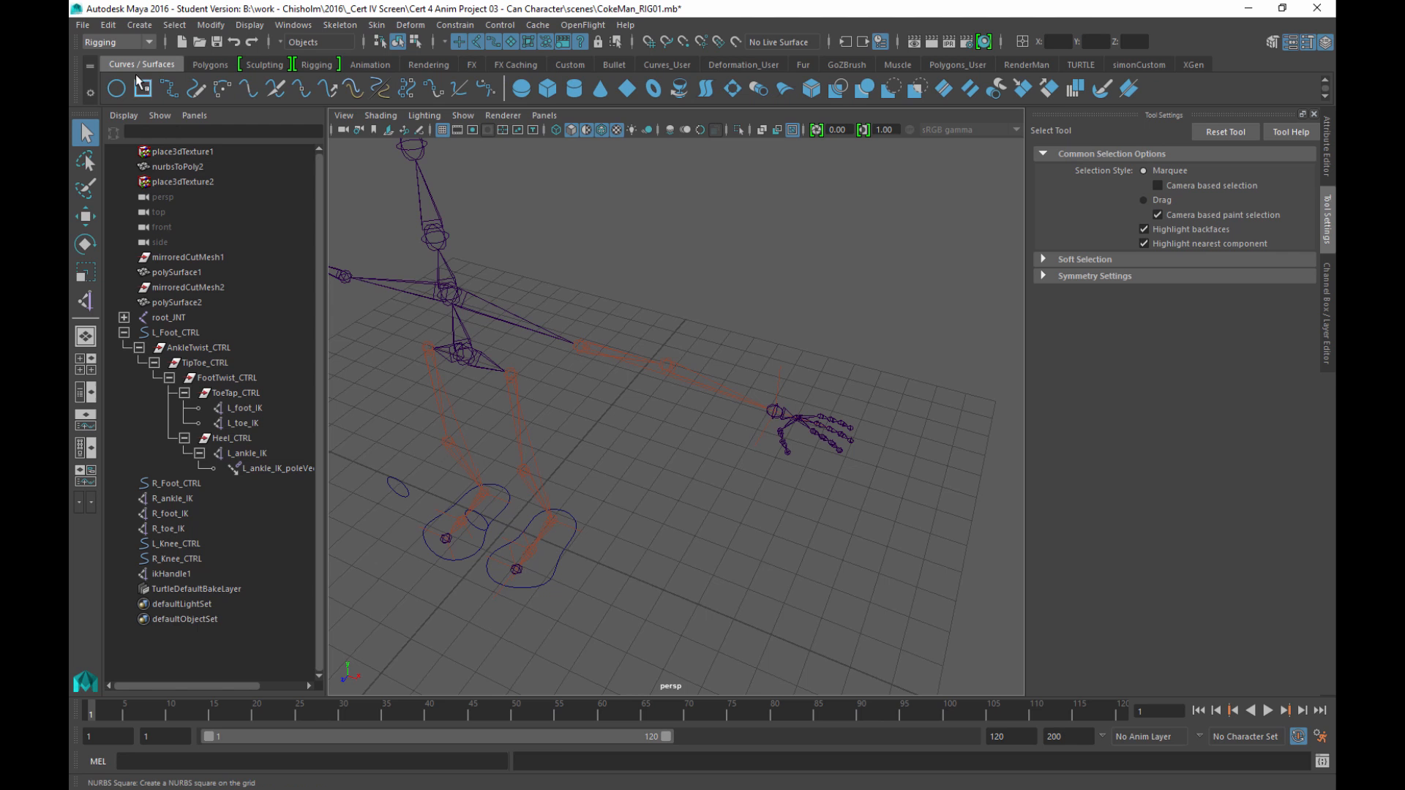
pyautogui.click(115, 88)
pyautogui.keyDown('alt'); pyautogui.moveTo(668, 470); pyautogui.dragTo(691, 538); pyautogui.keyUp('alt')
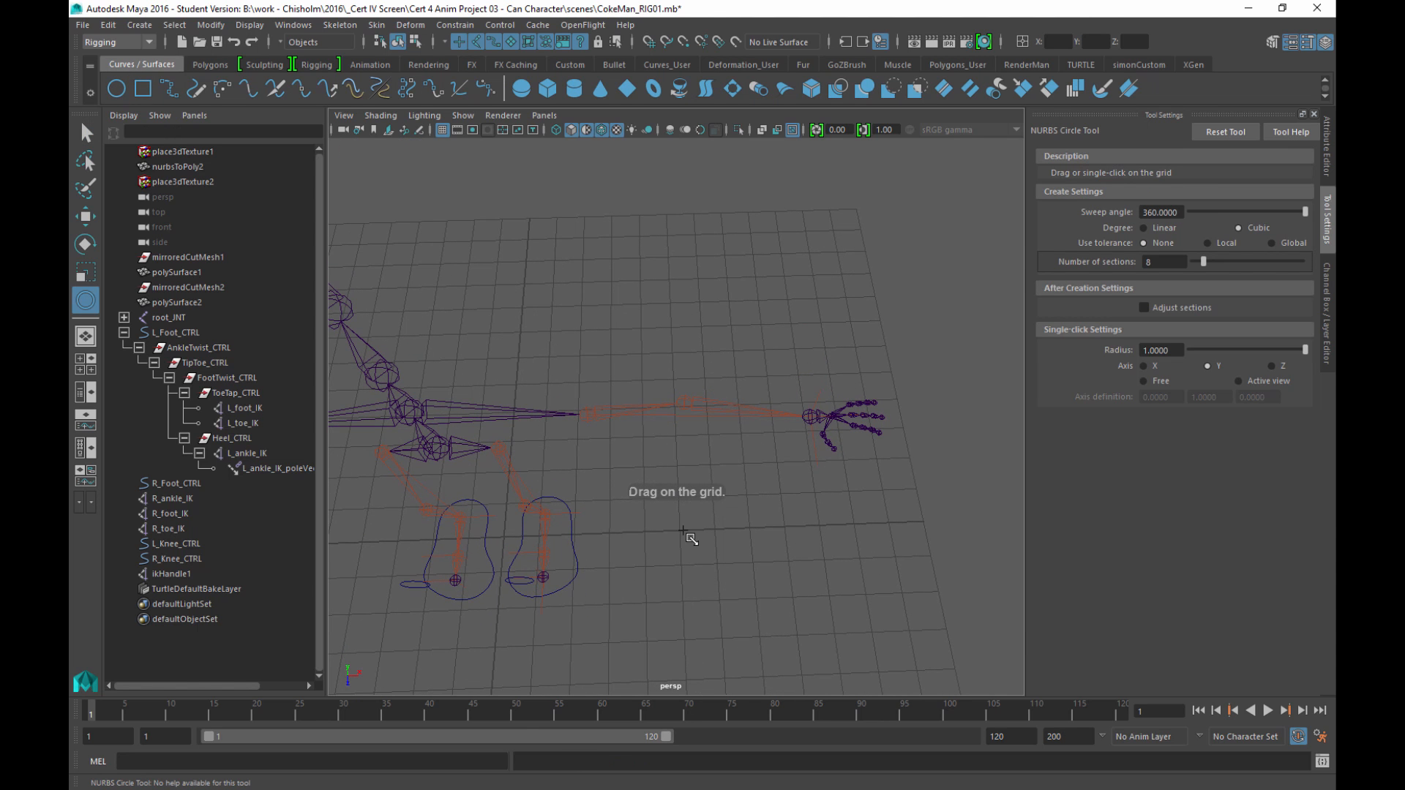
pyautogui.click(684, 594)
# Step: Move the new circle onto the left wrist joint with point snapping
pyautogui.keyDown('alt'); pyautogui.moveTo(765, 568); pyautogui.dragTo(690, 541); pyautogui.keyUp('alt')
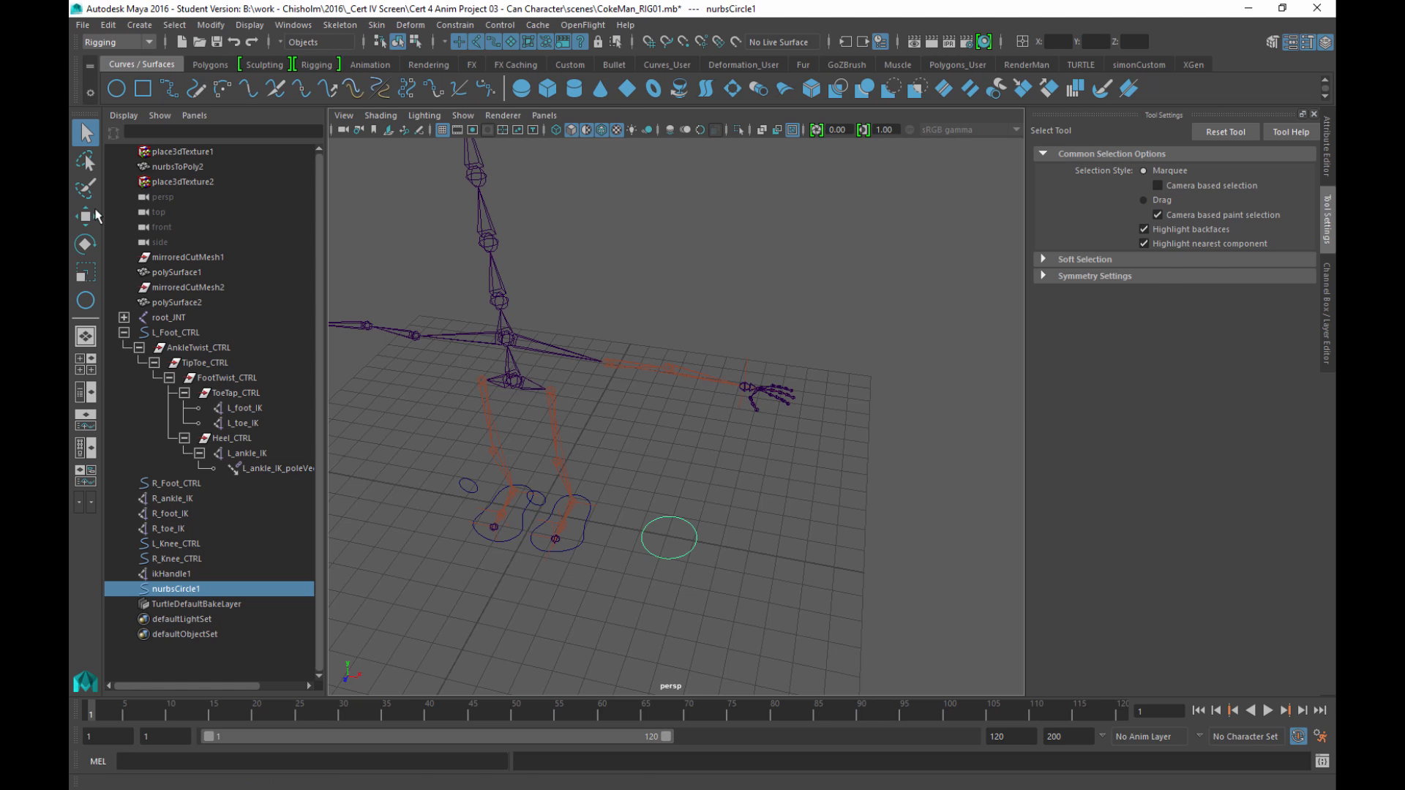
pyautogui.press('w')
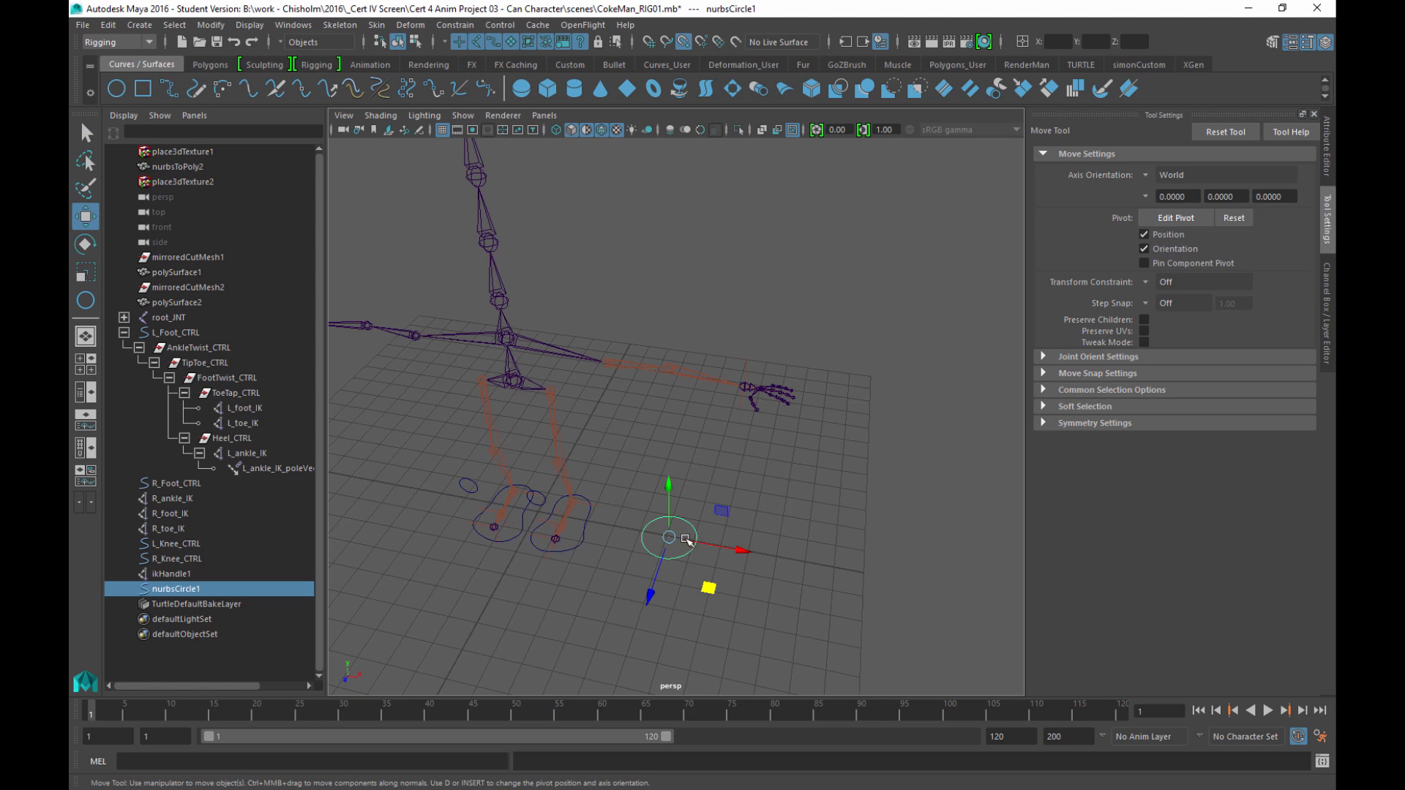
pyautogui.moveTo(668, 538); pyautogui.dragTo(744, 387)
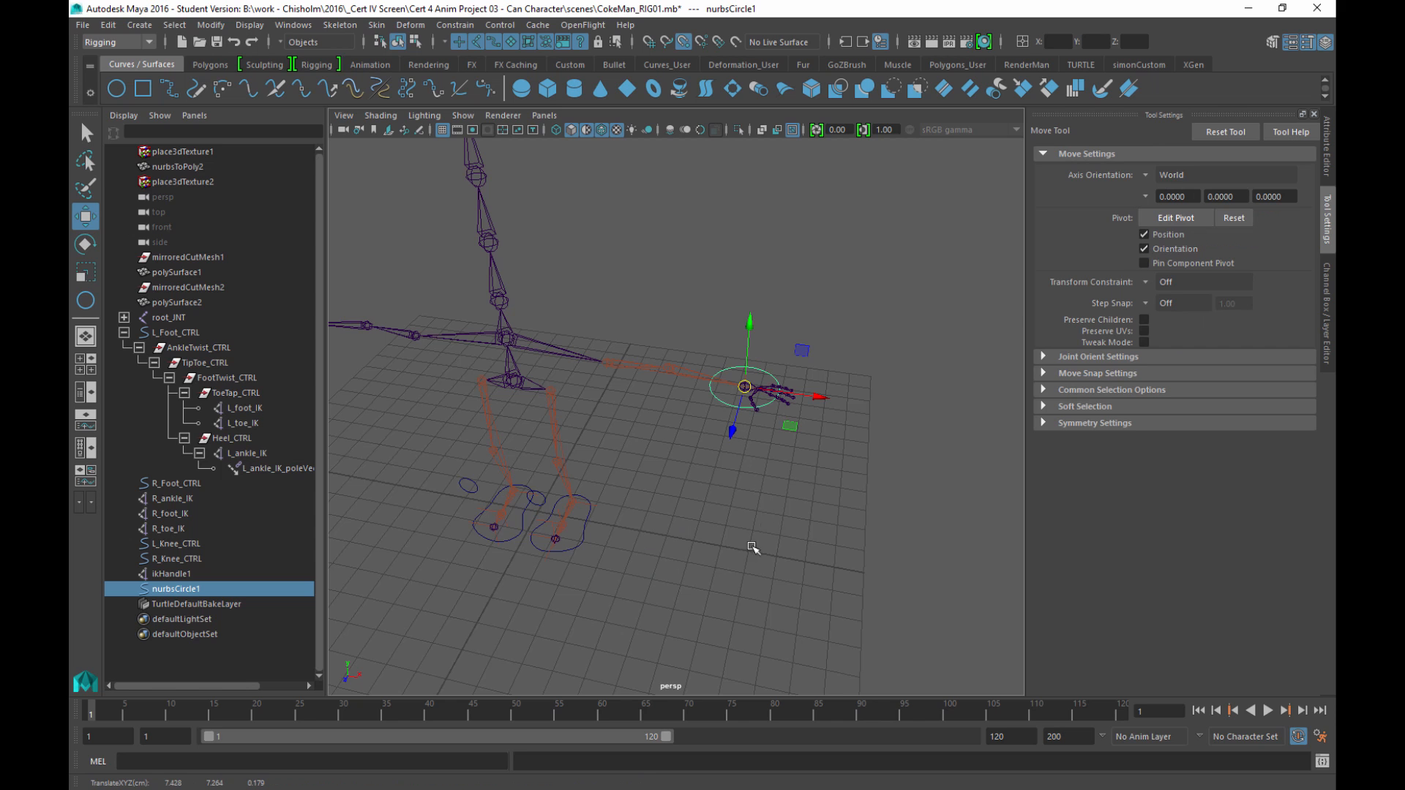
# Step: Duplicate the left wrist circle and snap the copy onto the right wrist joint
pyautogui.keyDown('alt'); pyautogui.moveTo(707, 534); pyautogui.dragTo(721, 493, button='middle'); pyautogui.keyUp('alt')
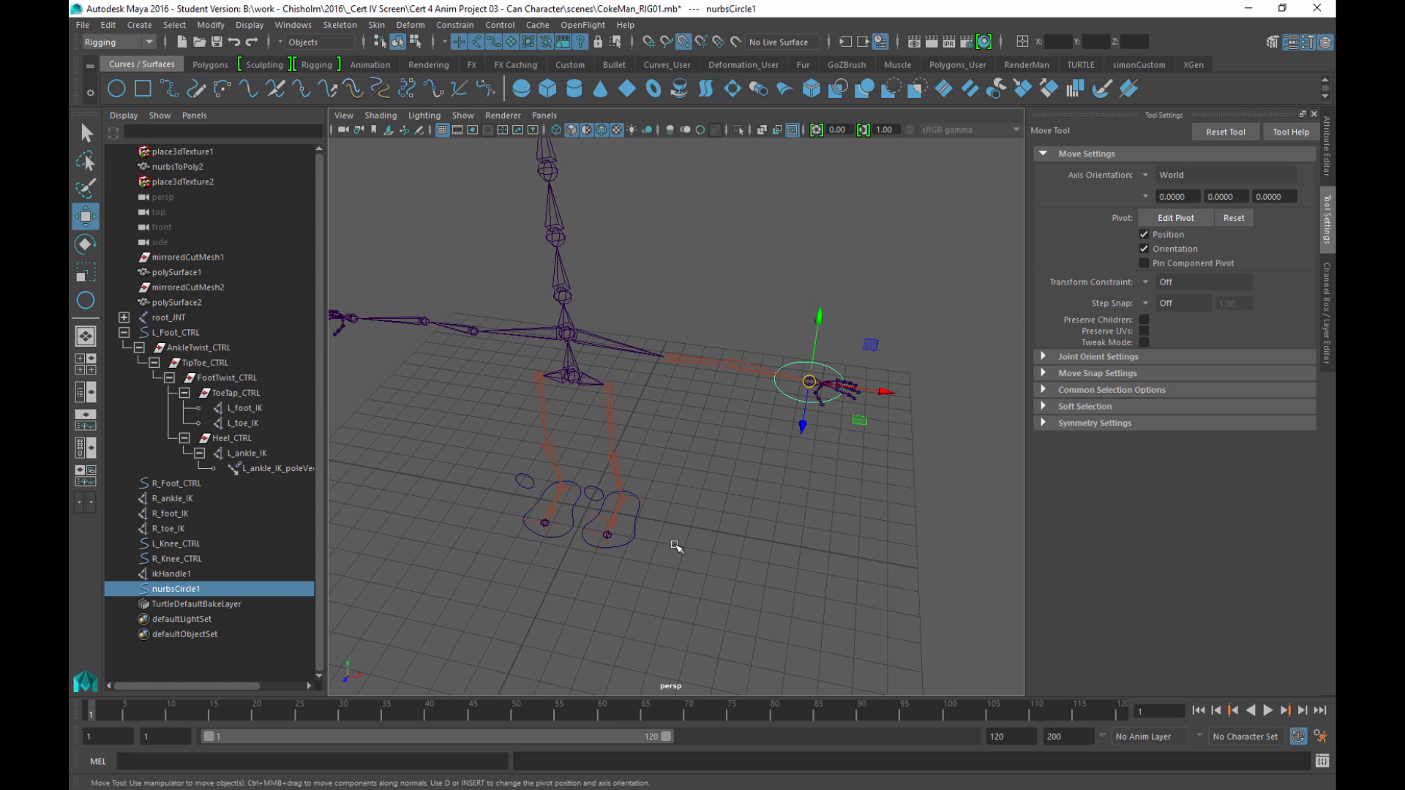
pyautogui.keyDown('alt'); pyautogui.moveTo(675, 546); pyautogui.dragTo(694, 519, button='middle'); pyautogui.keyUp('alt')
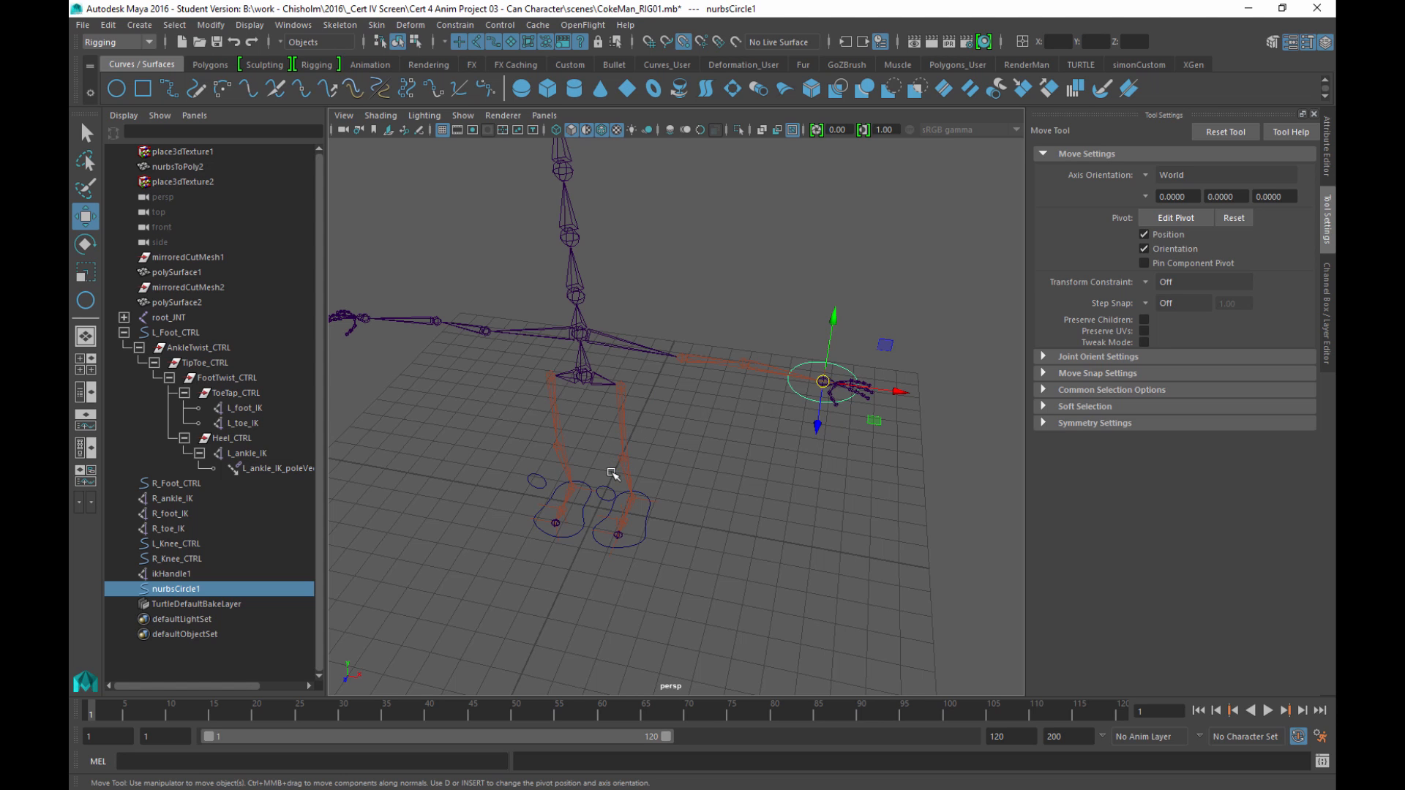
pyautogui.keyDown('alt'); pyautogui.moveTo(690, 420); pyautogui.dragTo(694, 454); pyautogui.keyUp('alt')
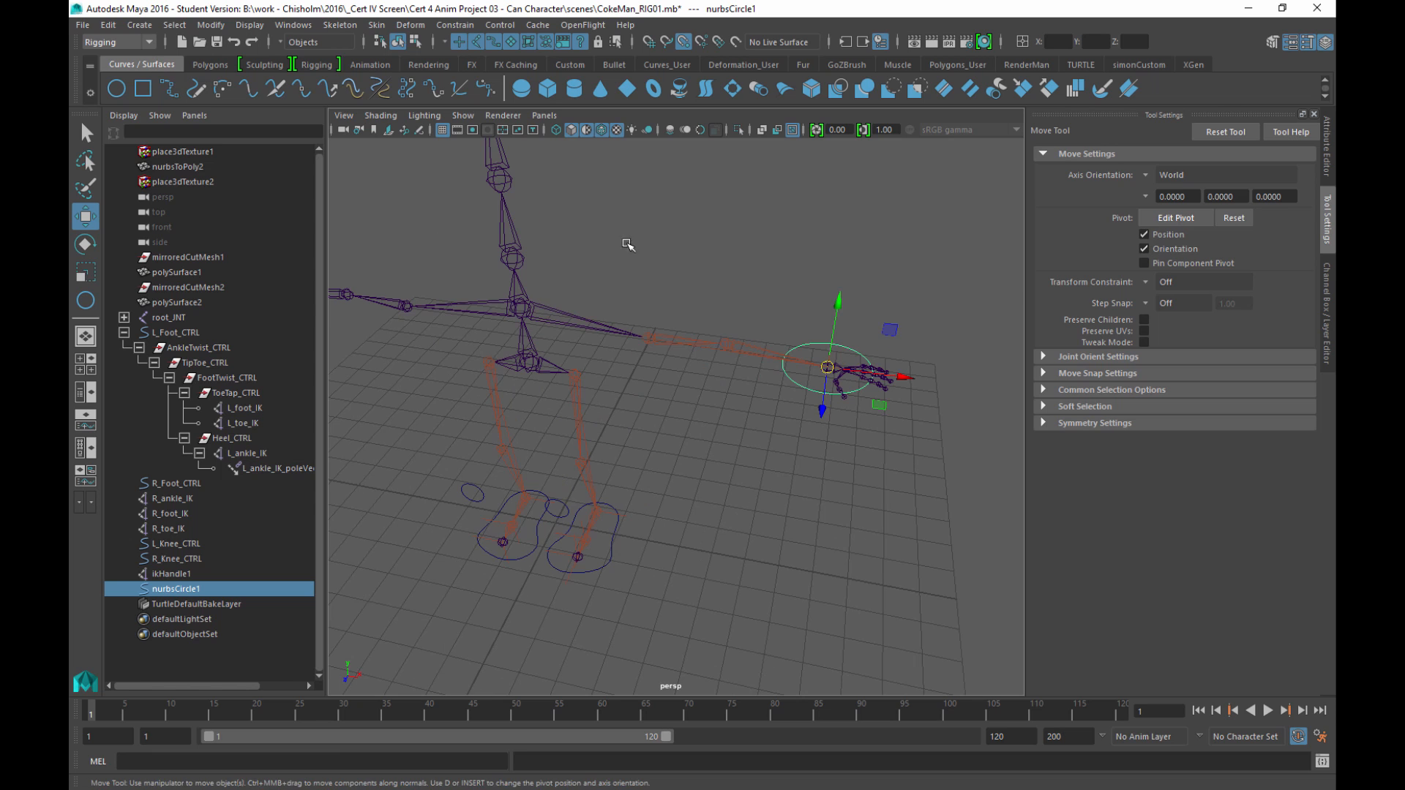
pyautogui.keyDown('alt'); pyautogui.moveTo(627, 242); pyautogui.dragTo(658, 389); pyautogui.keyUp('alt')
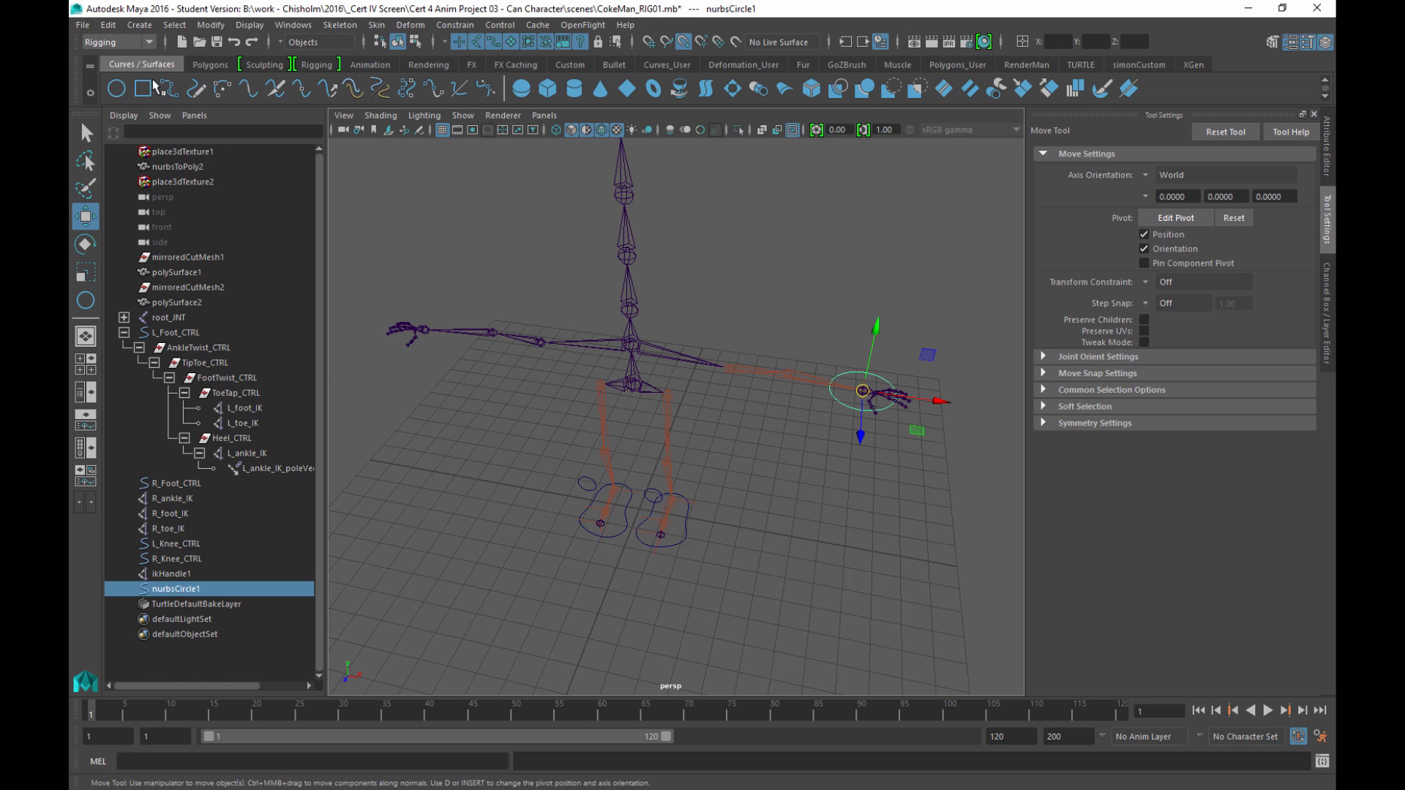
pyautogui.click(108, 24)
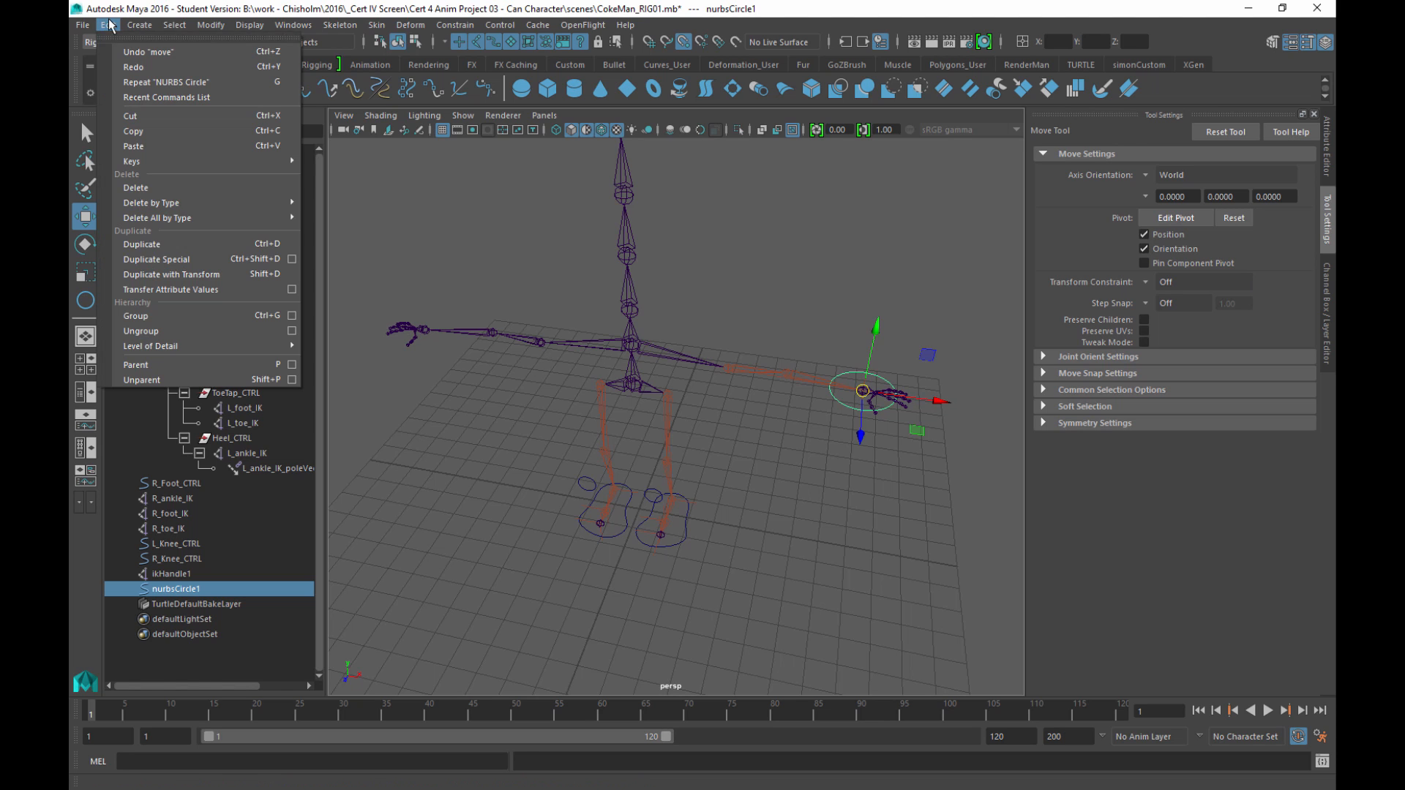
pyautogui.click(189, 245)
pyautogui.moveTo(753, 407); pyautogui.dragTo(436, 373, button='middle')
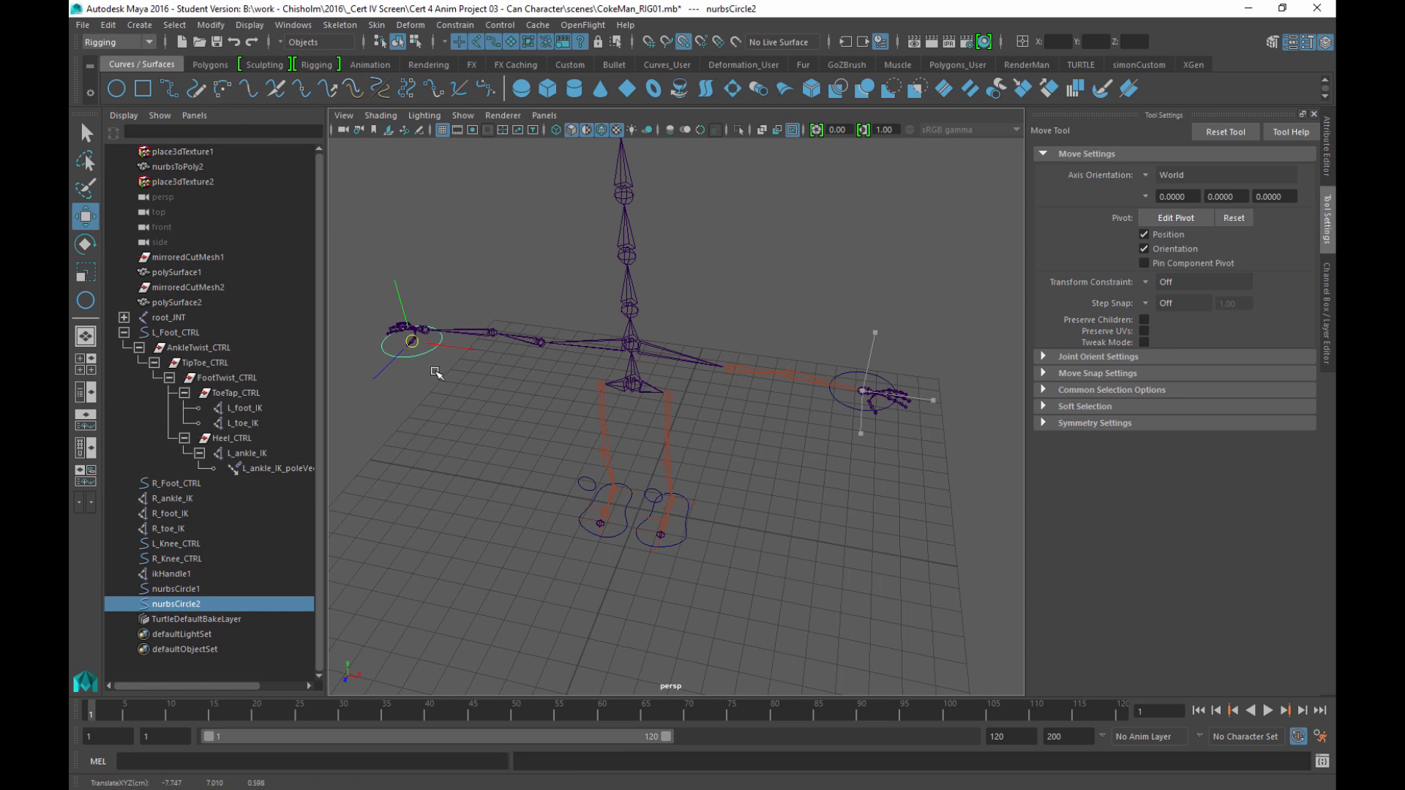
# Step: Duplicate the left wrist circle and snap the copy onto the left elbow joint
pyautogui.keyDown('alt'); pyautogui.moveTo(837, 485); pyautogui.dragTo(778, 480); pyautogui.keyUp('alt')
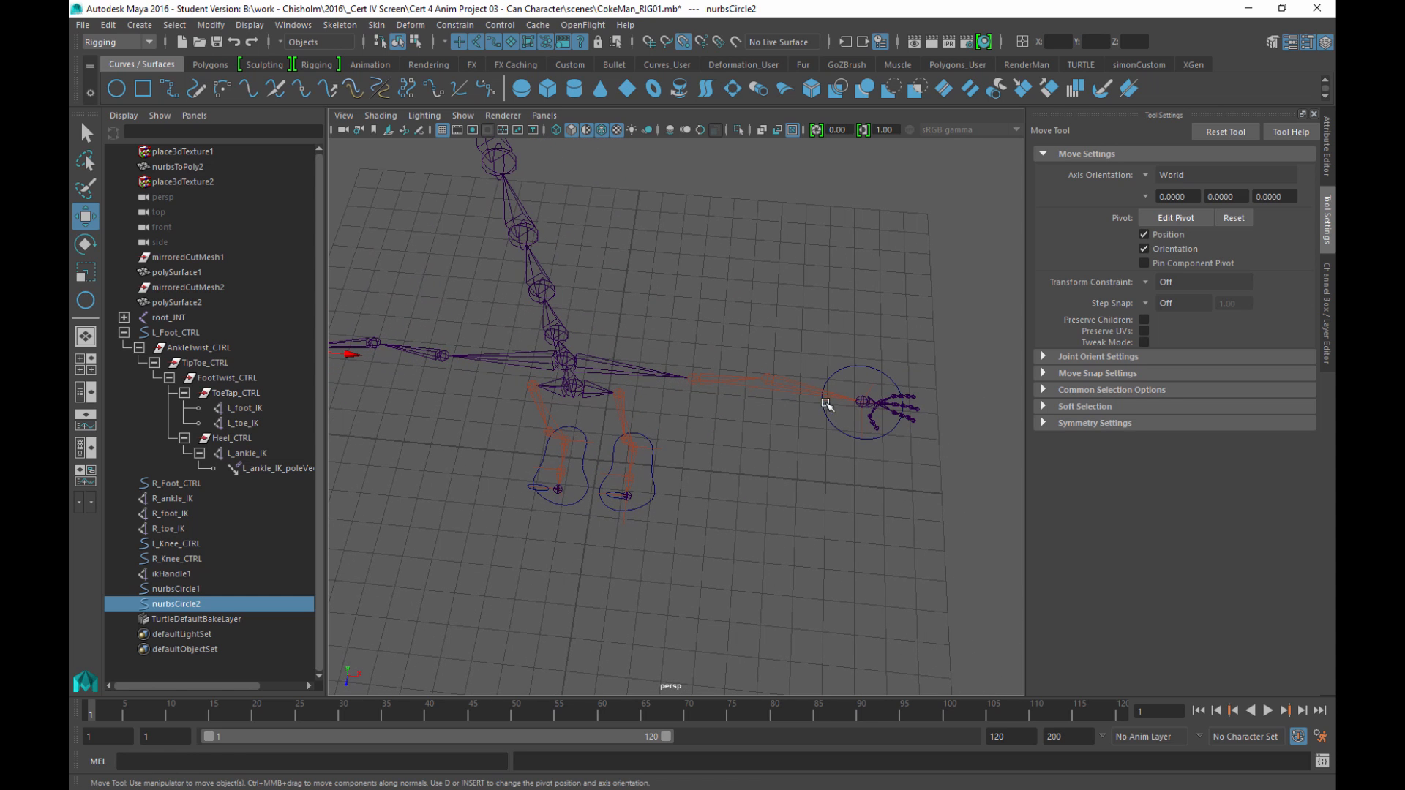
pyautogui.click(842, 376)
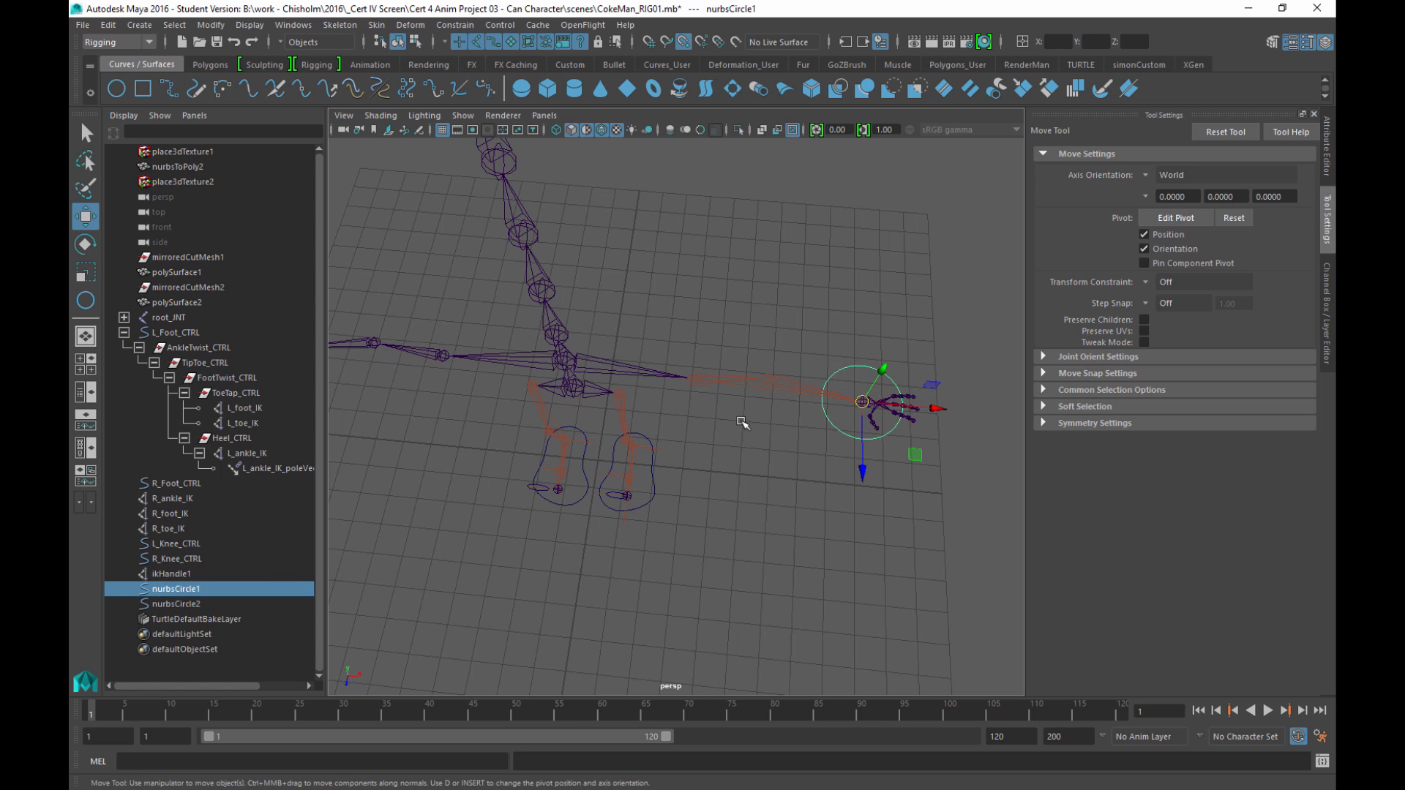
pyautogui.keyDown('alt'); pyautogui.moveTo(739, 420); pyautogui.dragTo(784, 355); pyautogui.keyUp('alt')
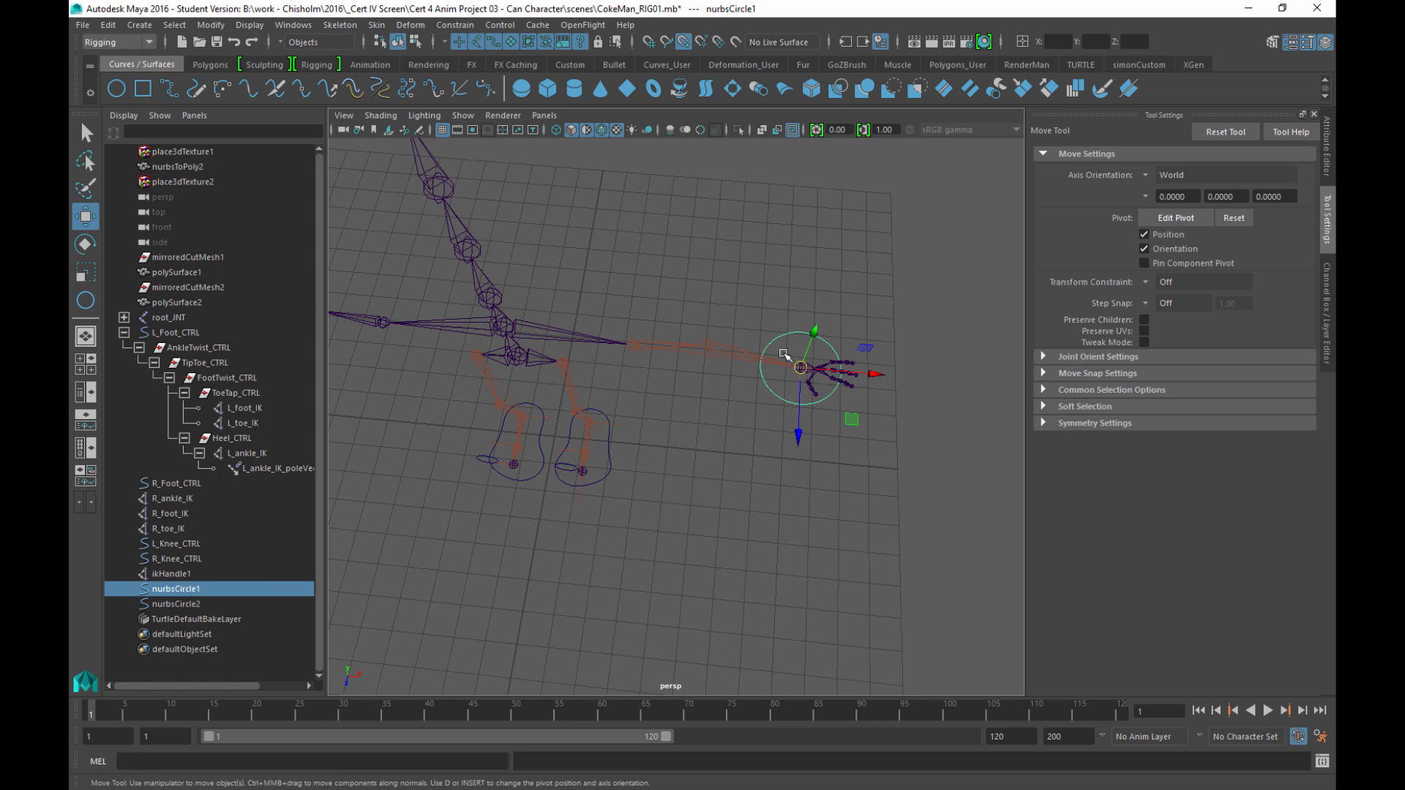
pyautogui.click(108, 25)
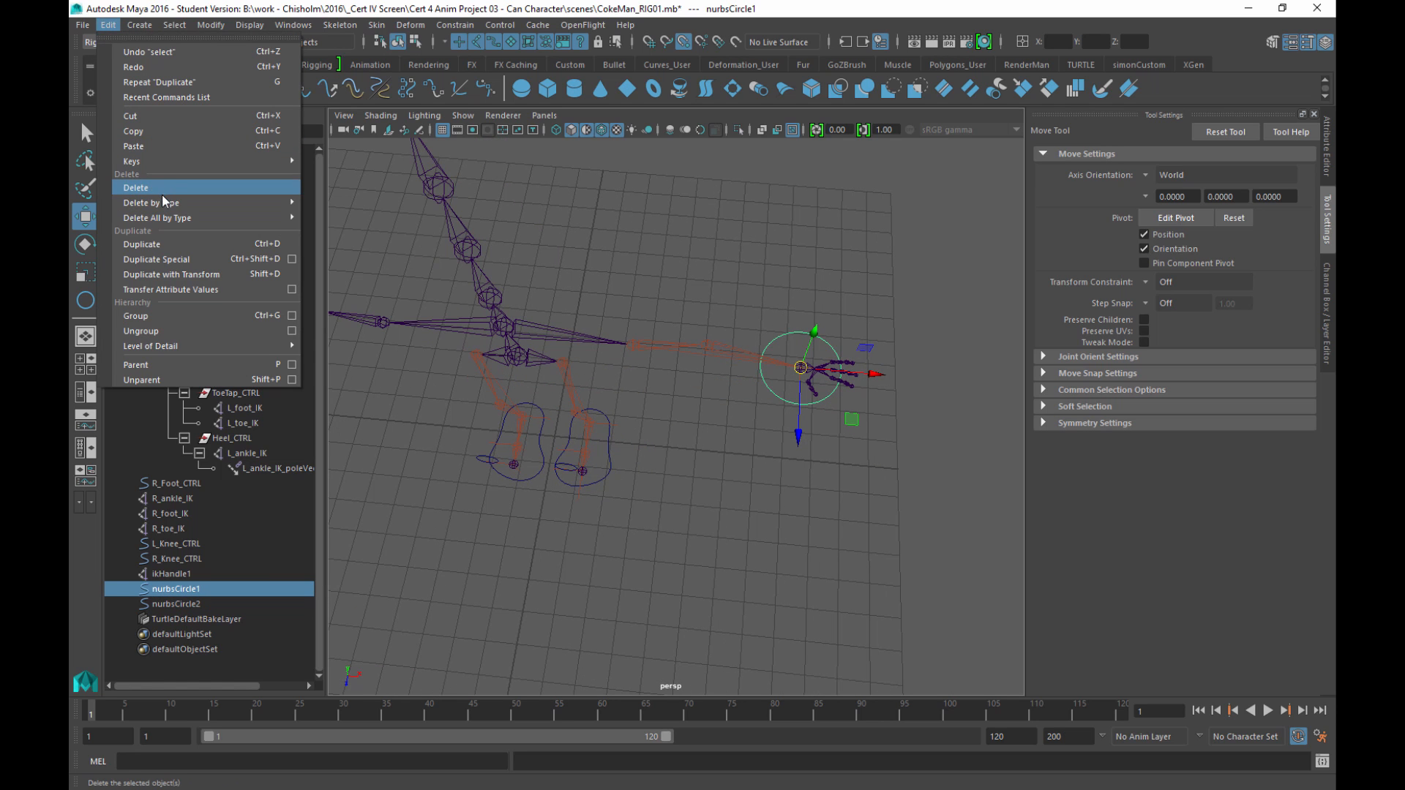
pyautogui.click(163, 241)
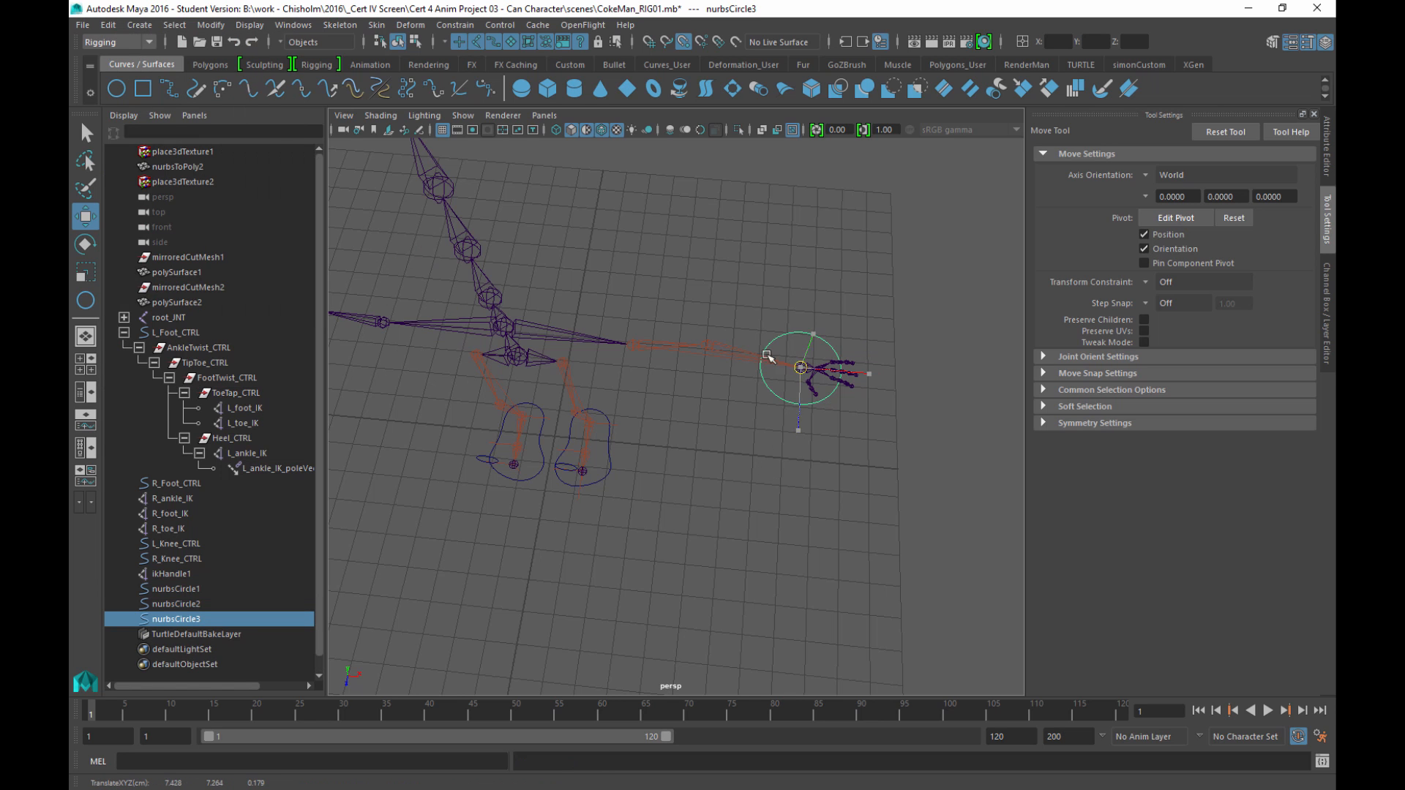
pyautogui.moveTo(767, 356); pyautogui.dragTo(708, 345)
# Step: Duplicate the left elbow circle and snap the copy onto the right elbow joint
pyautogui.keyDown('alt'); pyautogui.moveTo(776, 446); pyautogui.dragTo(840, 431); pyautogui.keyUp('alt')
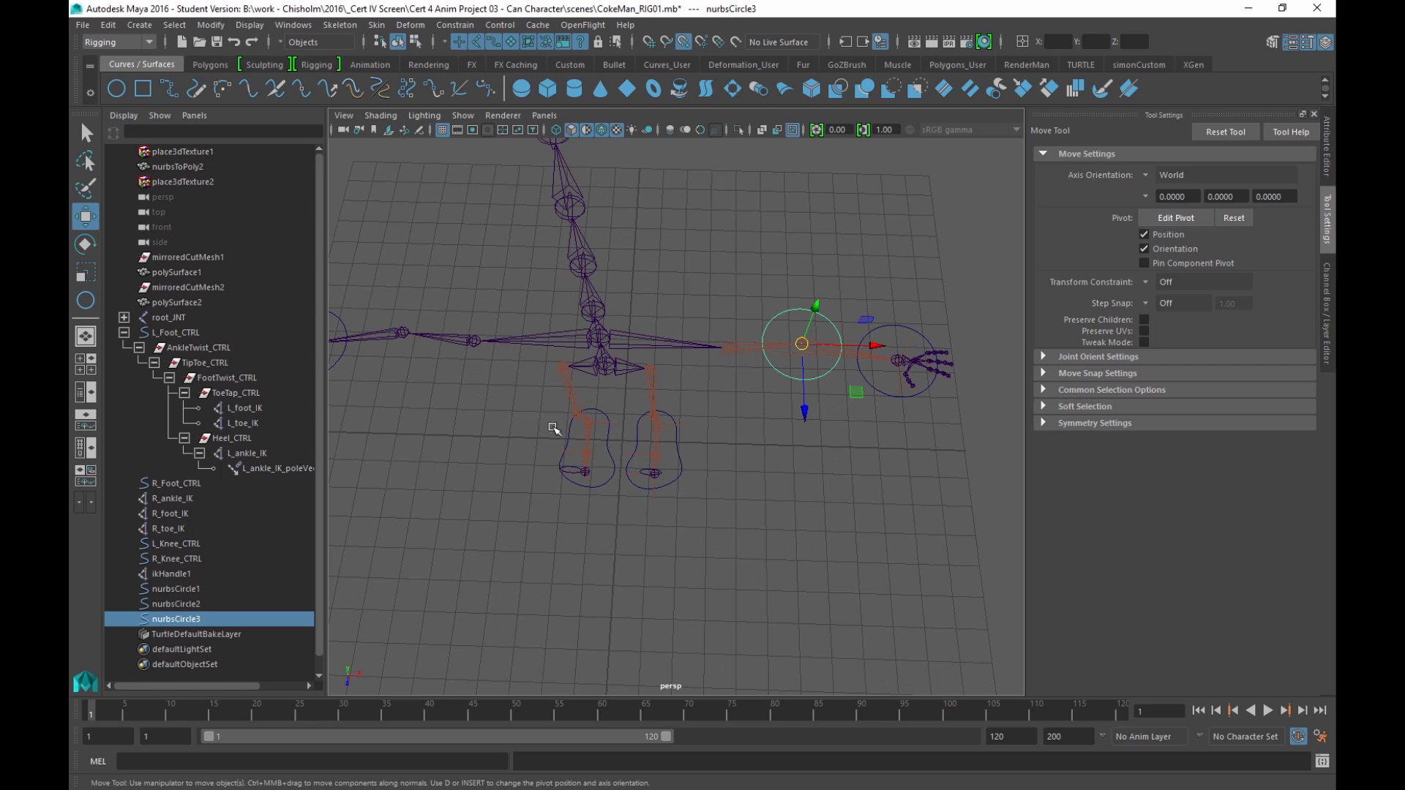
pyautogui.moveTo(703, 412)
pyautogui.keyDown('alt'); pyautogui.mouseDown()
pyautogui.moveTo(740, 402)
pyautogui.moveTo(695, 413)
pyautogui.mouseUp(); pyautogui.keyUp('alt')
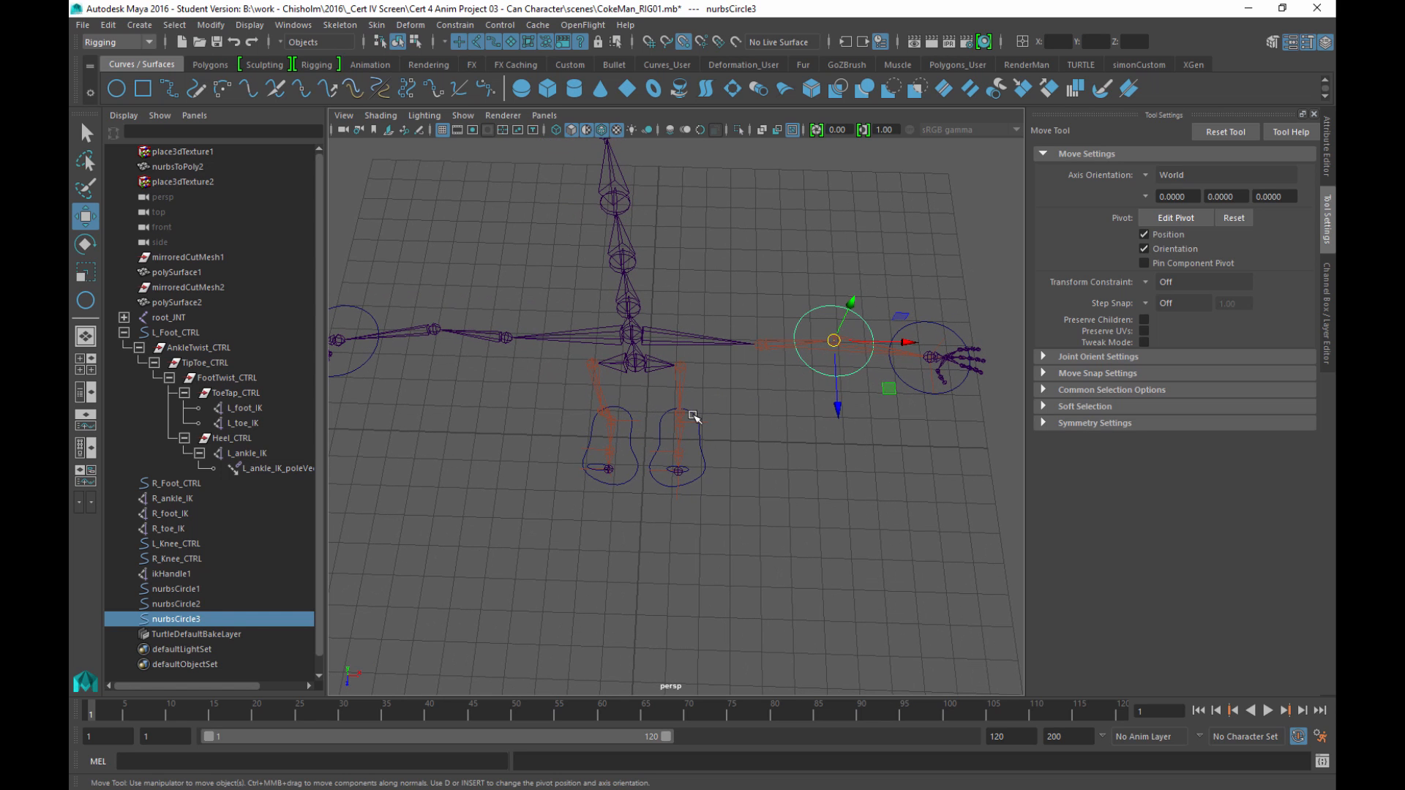
pyautogui.hotkey('ctrl', 'd')
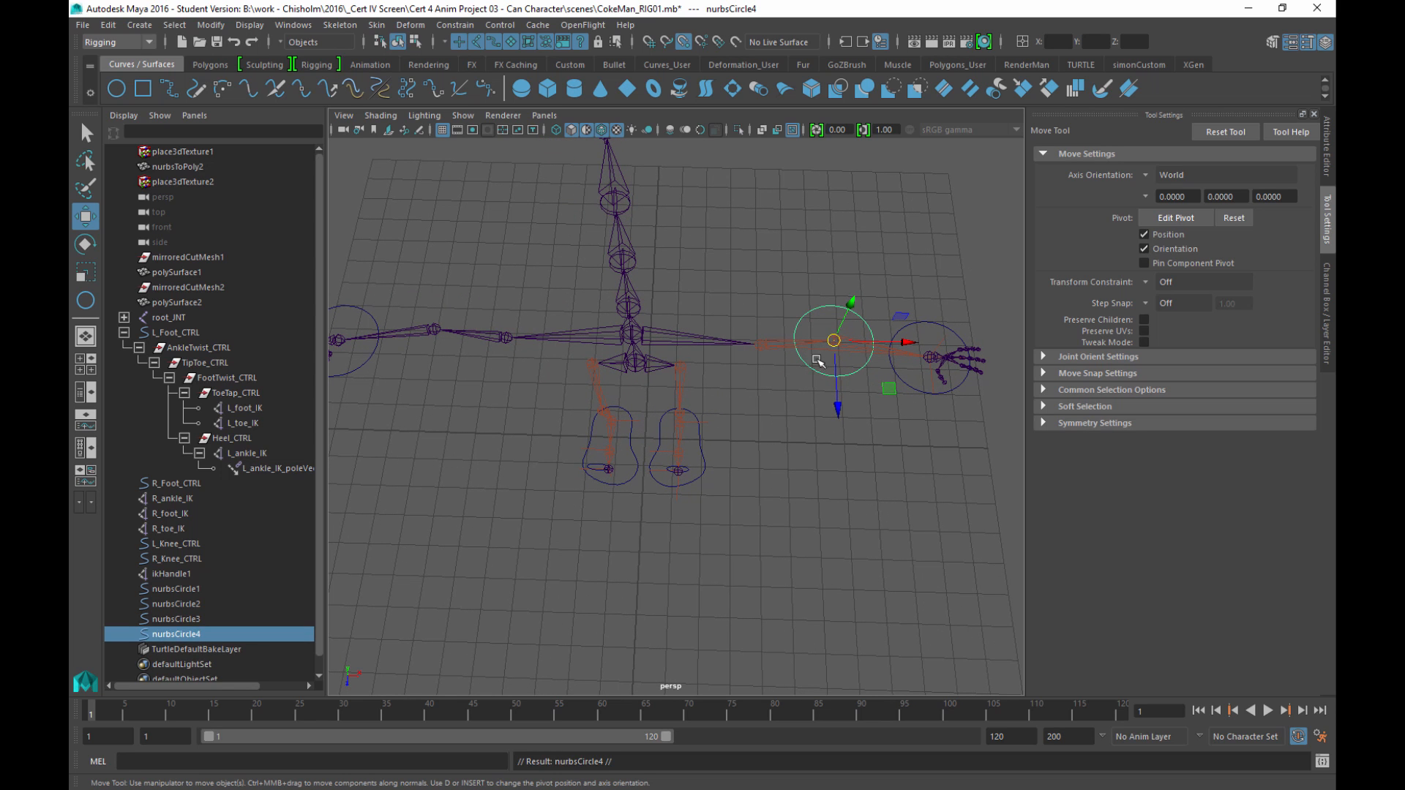
pyautogui.moveTo(834, 341); pyautogui.dragTo(717, 387)
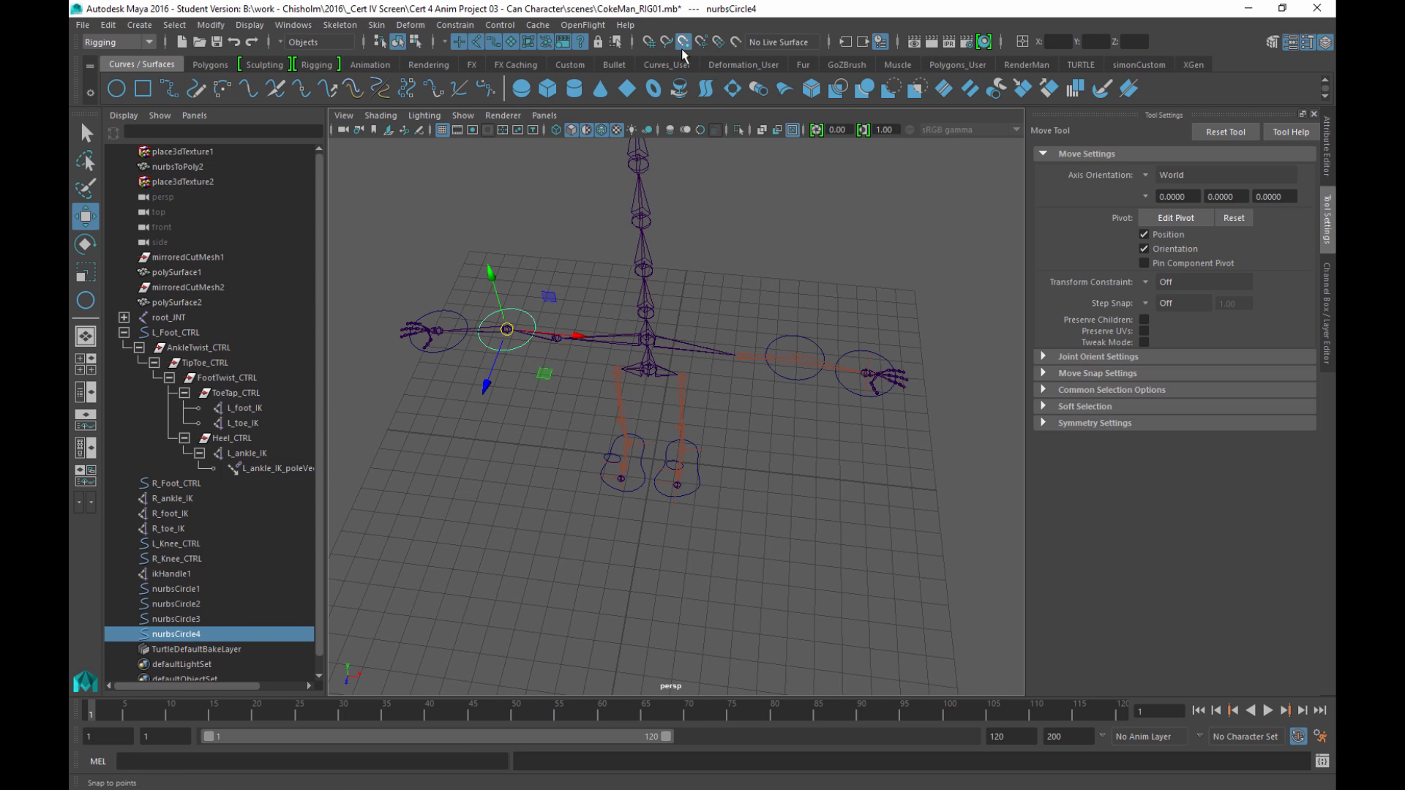
# Step: Move both elbow circles together straight back along the Z axis so they sit behind the arms
pyautogui.keyDown('shift'); pyautogui.click(777, 340); pyautogui.keyUp('shift')
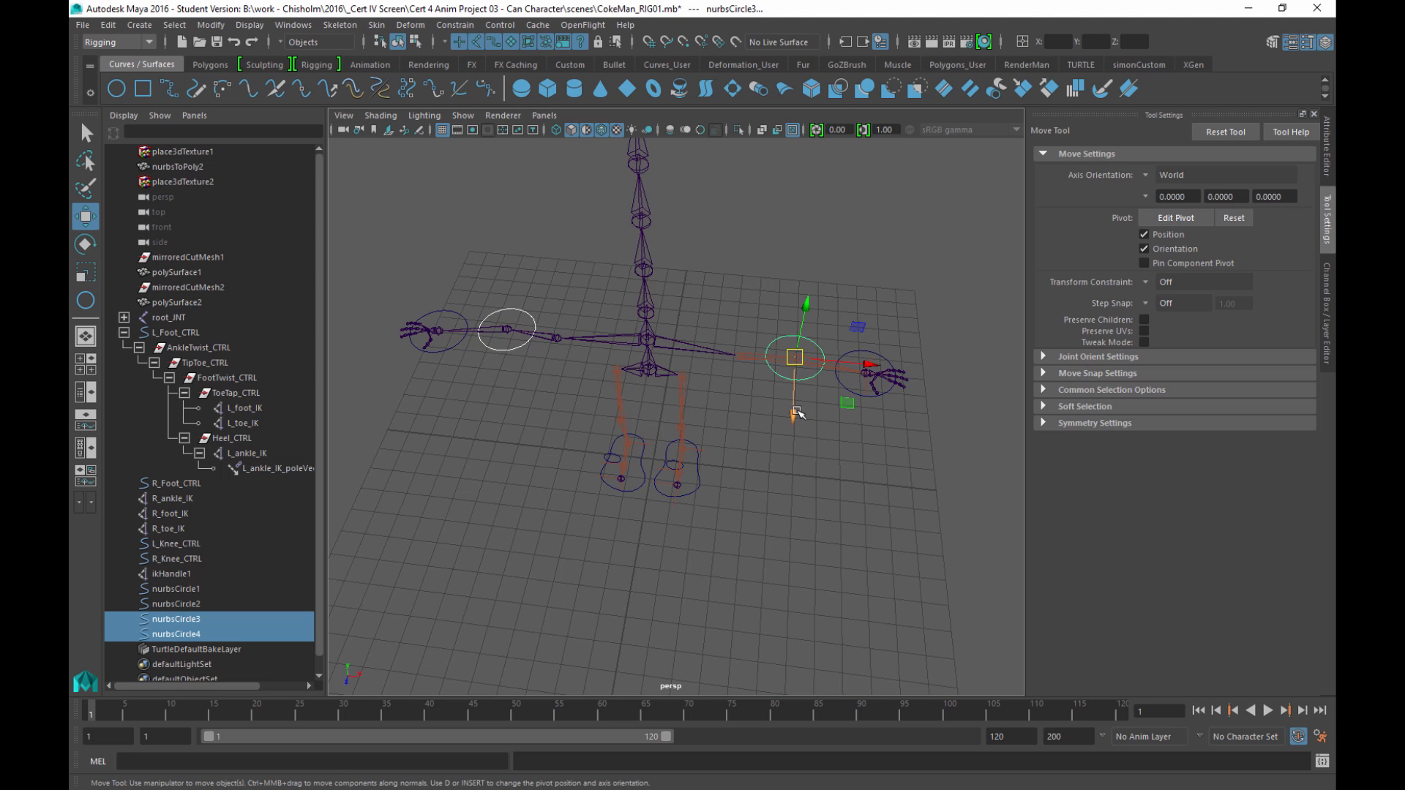
pyautogui.moveTo(791, 415); pyautogui.dragTo(791, 390)
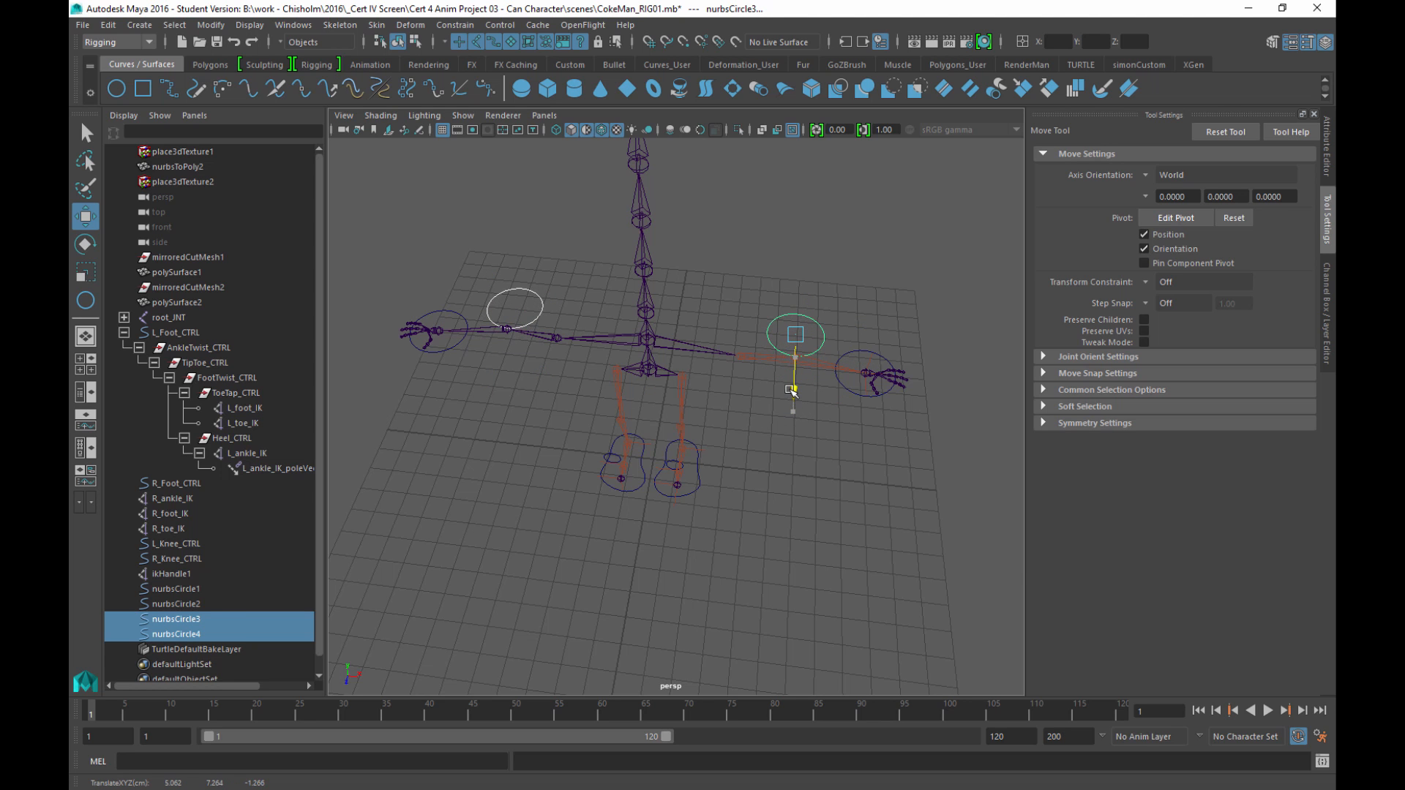
pyautogui.keyDown('alt'); pyautogui.moveTo(747, 449); pyautogui.dragTo(667, 494); pyautogui.keyUp('alt')
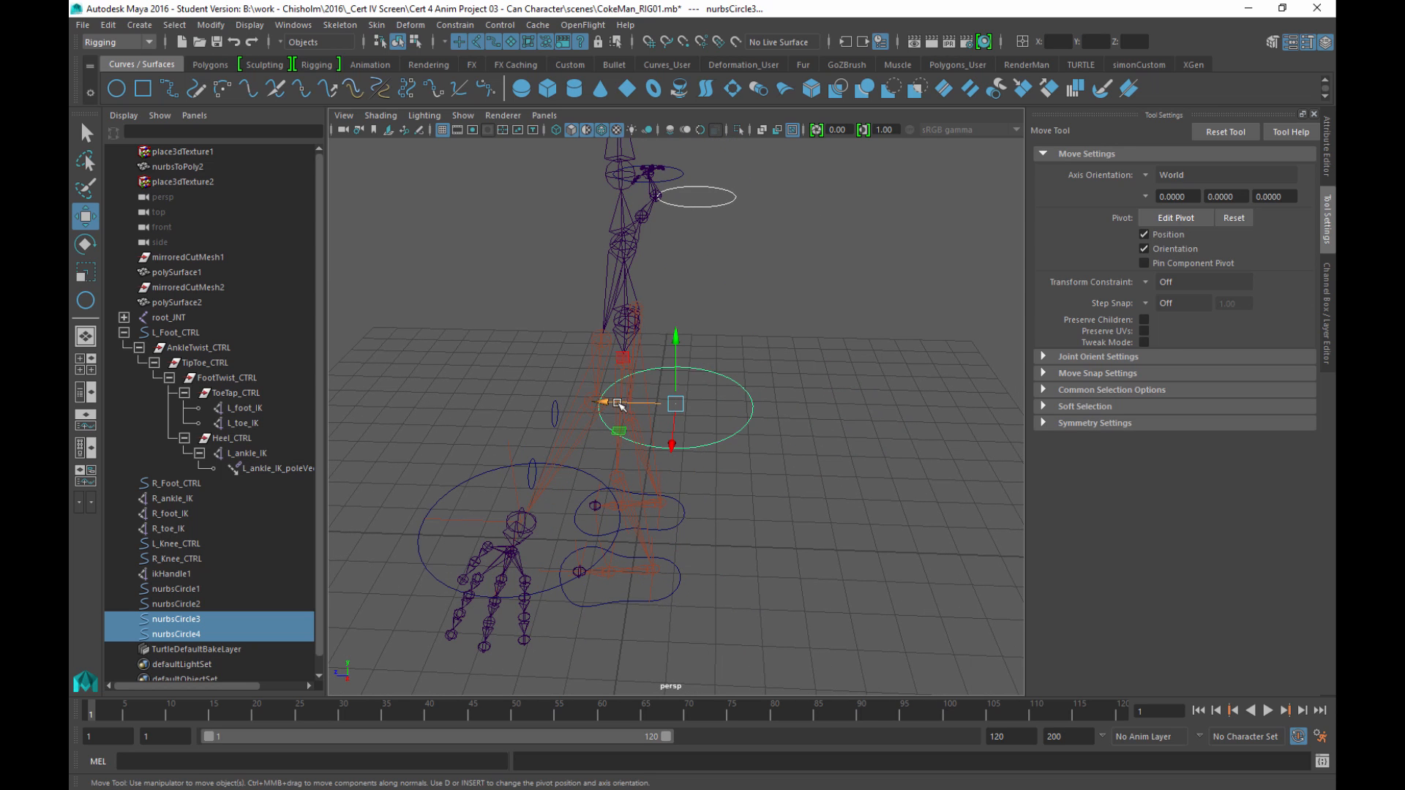
pyautogui.moveTo(619, 404); pyautogui.dragTo(630, 405)
pyautogui.keyDown('alt'); pyautogui.moveTo(703, 462); pyautogui.dragTo(722, 464); pyautogui.keyUp('alt')
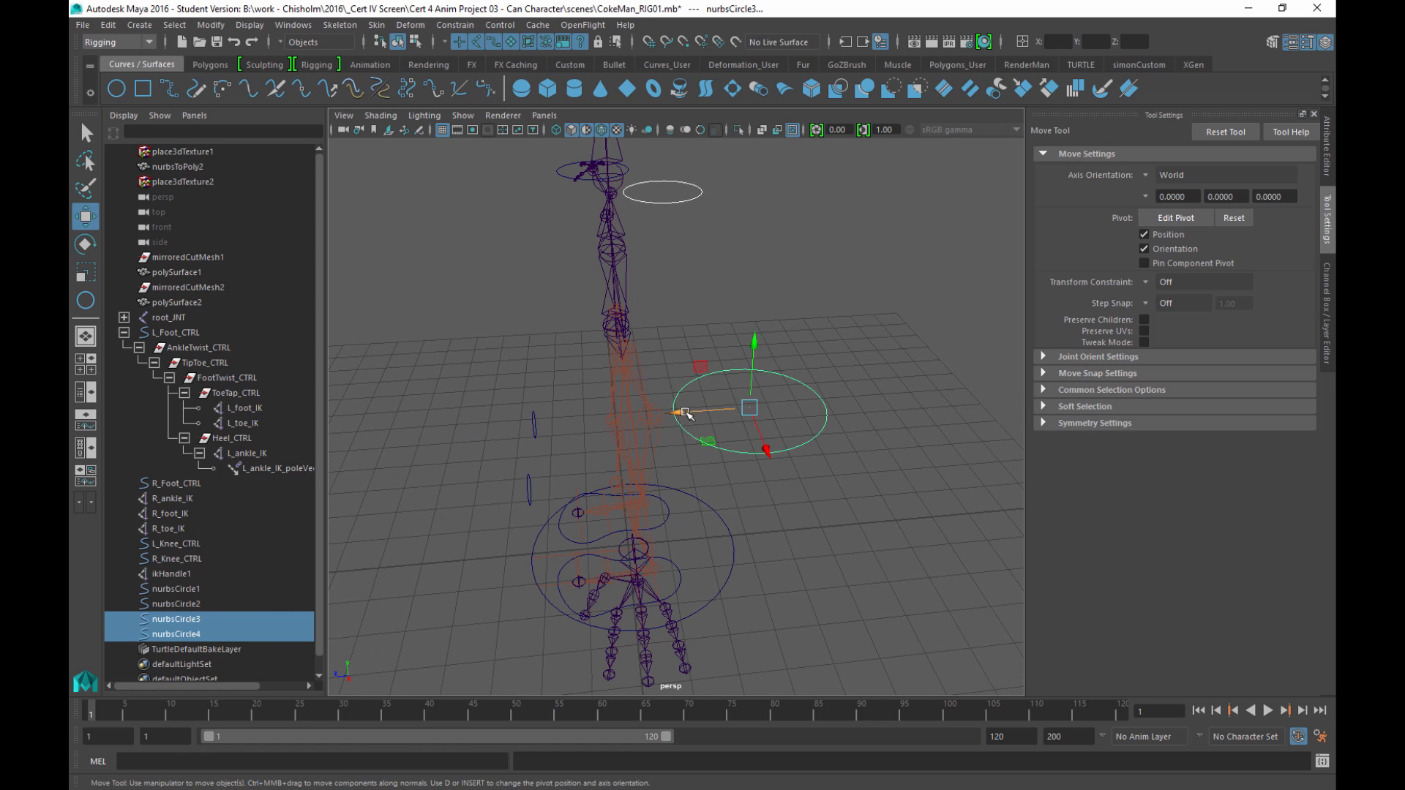
pyautogui.moveTo(686, 413); pyautogui.dragTo(696, 435)
# Step: Rotate both elbow circles upright with 15-degree snapping and scale them uniformly to about 0.25
pyautogui.press('e')
pyautogui.press('j')
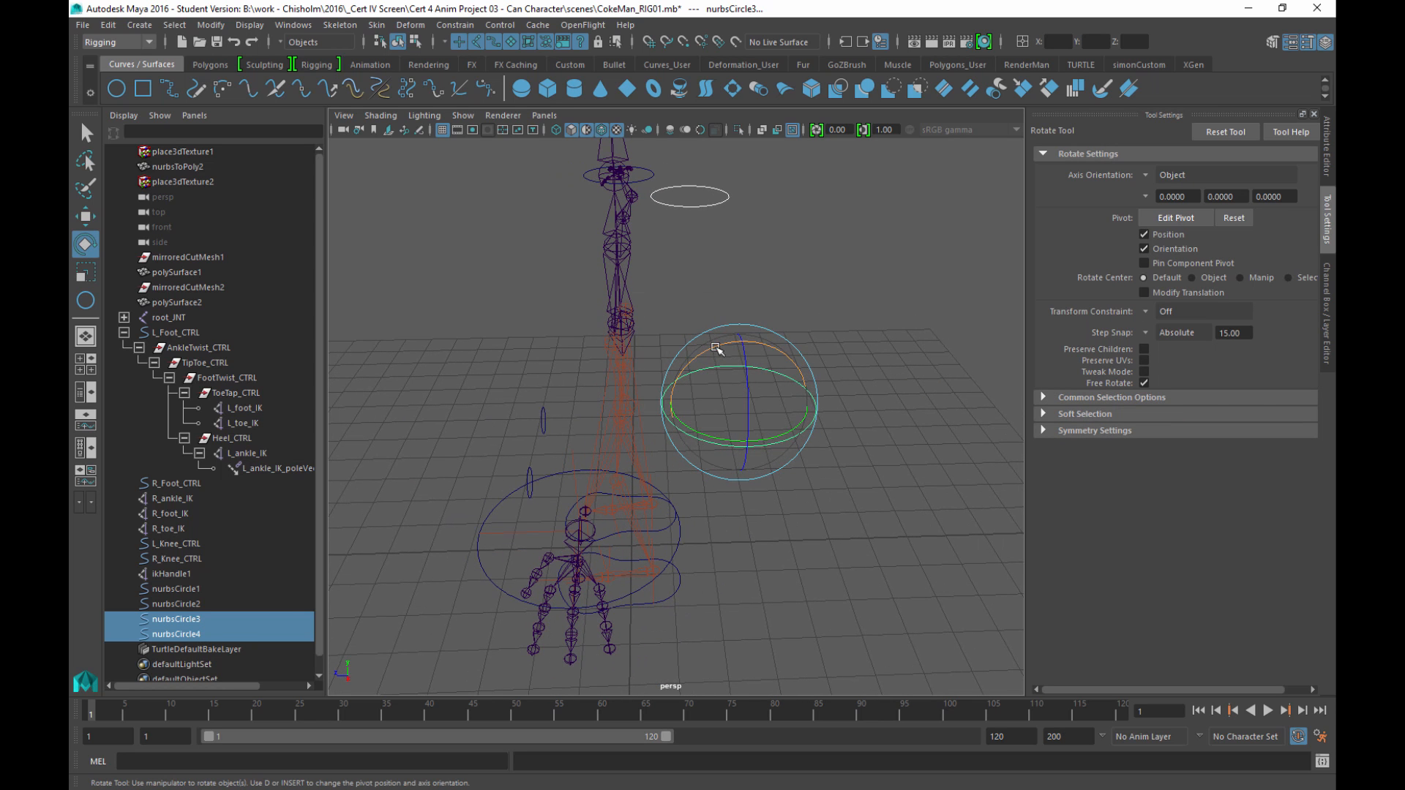
pyautogui.moveTo(717, 347); pyautogui.dragTo(618, 359)
pyautogui.press('r')
pyautogui.moveTo(465, 293); pyautogui.dragTo(387, 310)
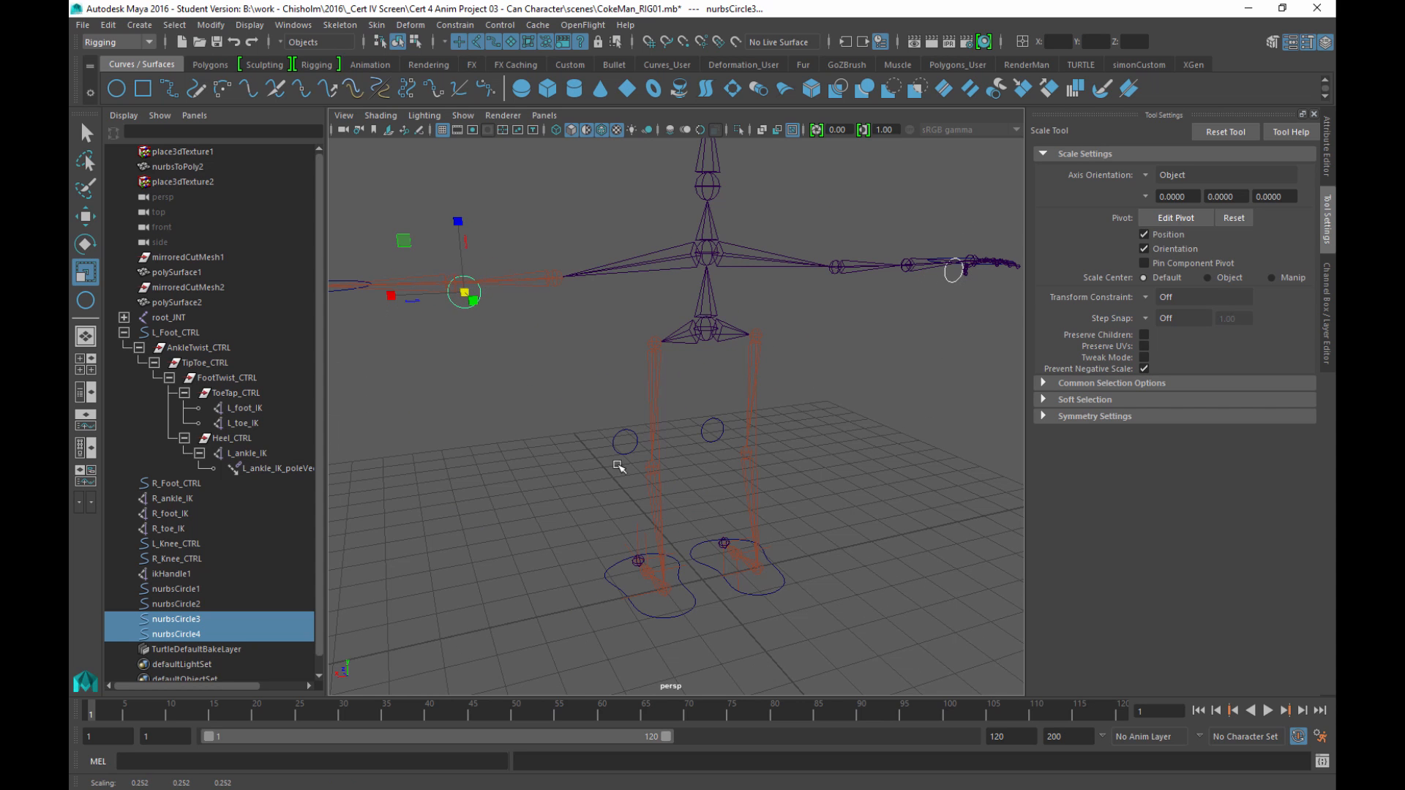
pyautogui.keyDown('alt'); pyautogui.moveTo(611, 512); pyautogui.dragTo(747, 410); pyautogui.keyUp('alt')
# Step: Freeze the transformations of both elbow circles and delete their history
pyautogui.press('q')
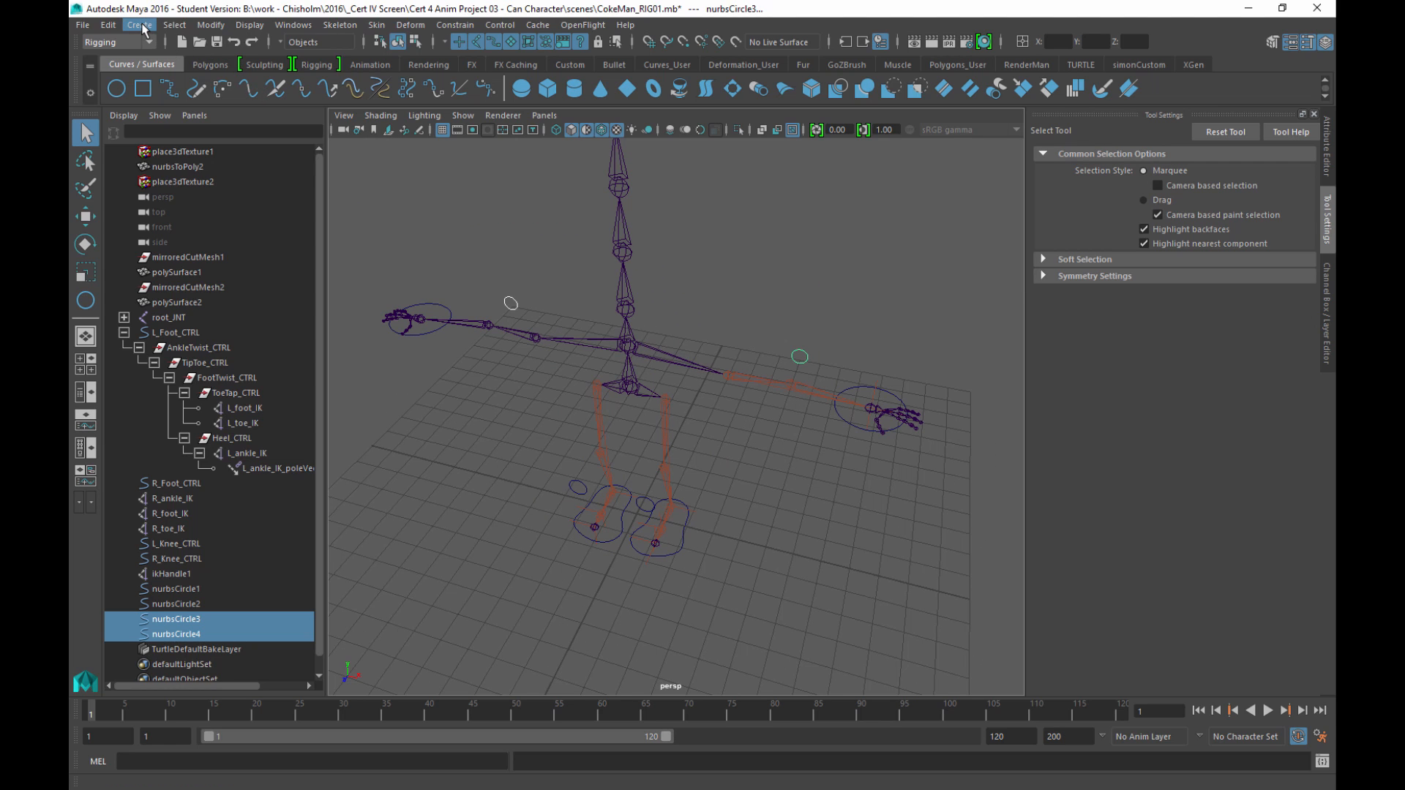
pyautogui.click(211, 25)
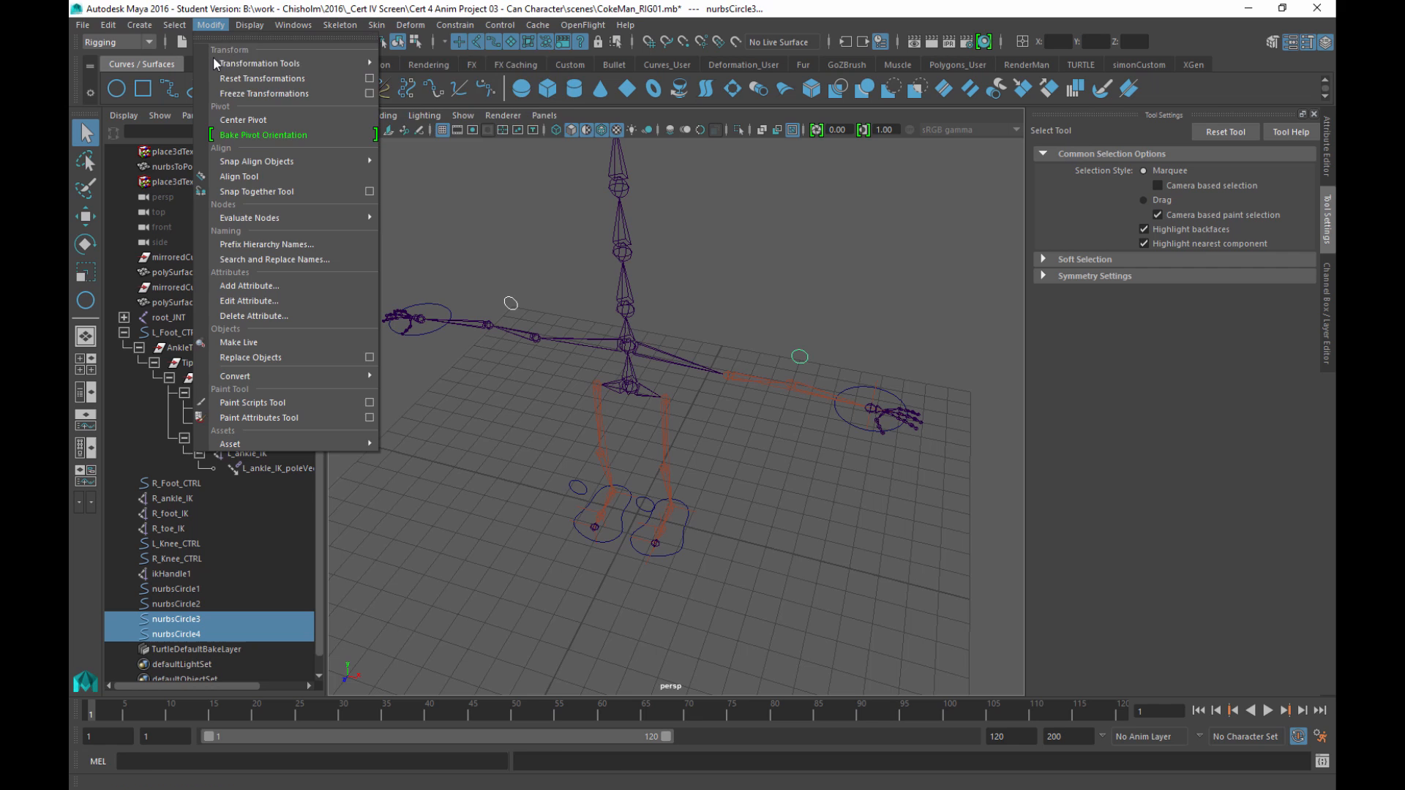
pyautogui.click(237, 95)
pyautogui.click(109, 25)
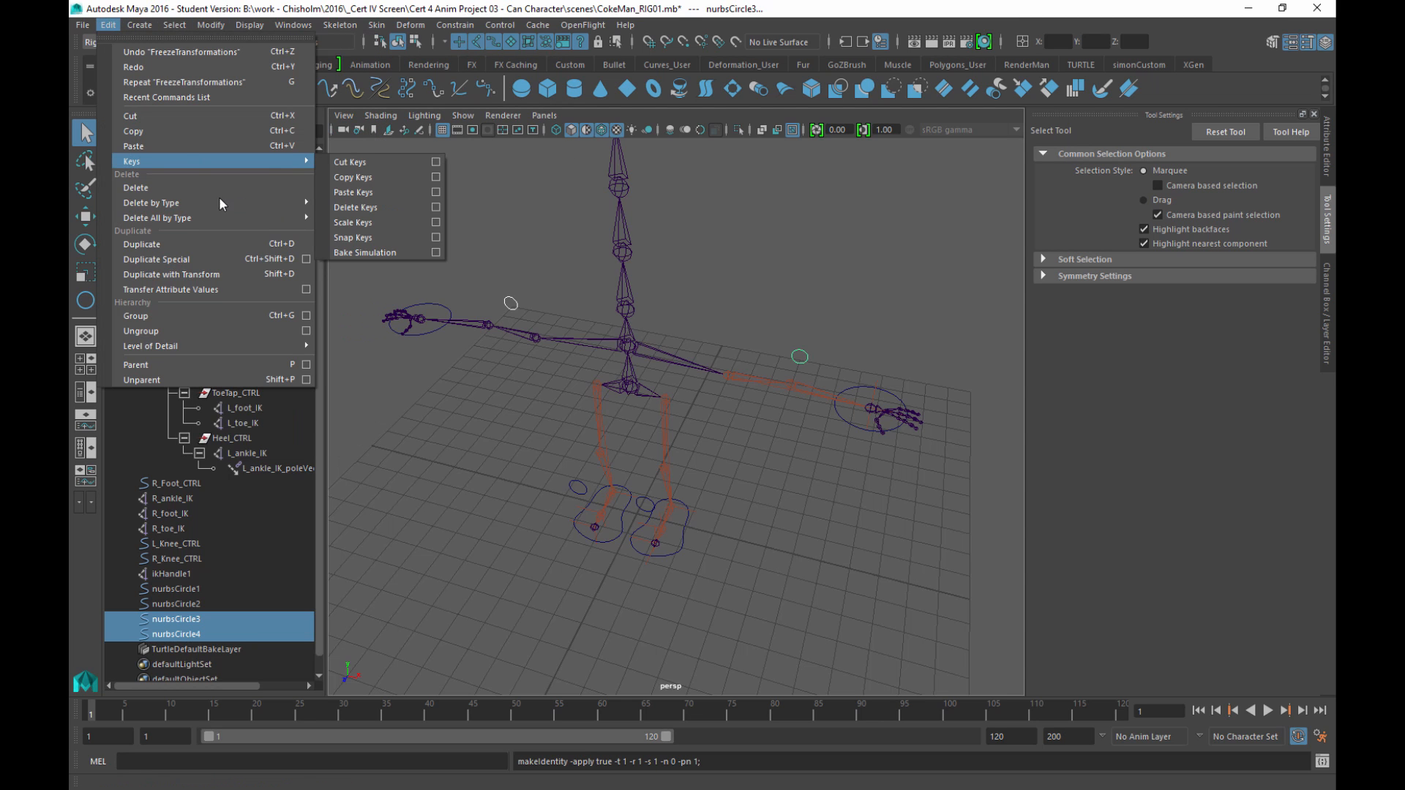
pyautogui.moveTo(222, 203)
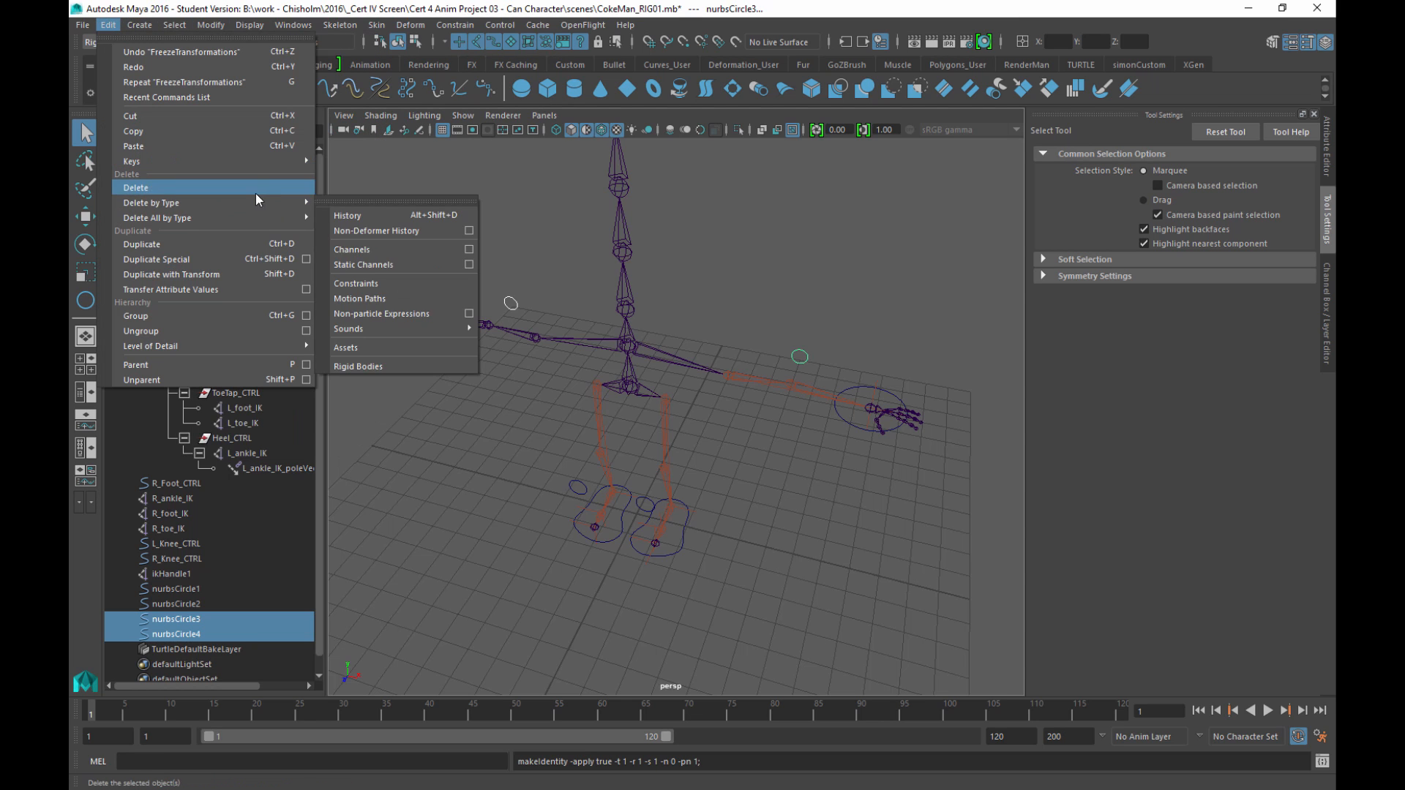
pyautogui.click(348, 223)
# Step: Rename the circle behind the left elbow L_Elbow_CTRL and copy the name for reuse
pyautogui.keyDown('alt'); pyautogui.moveTo(885, 498); pyautogui.dragTo(761, 363); pyautogui.keyUp('alt')
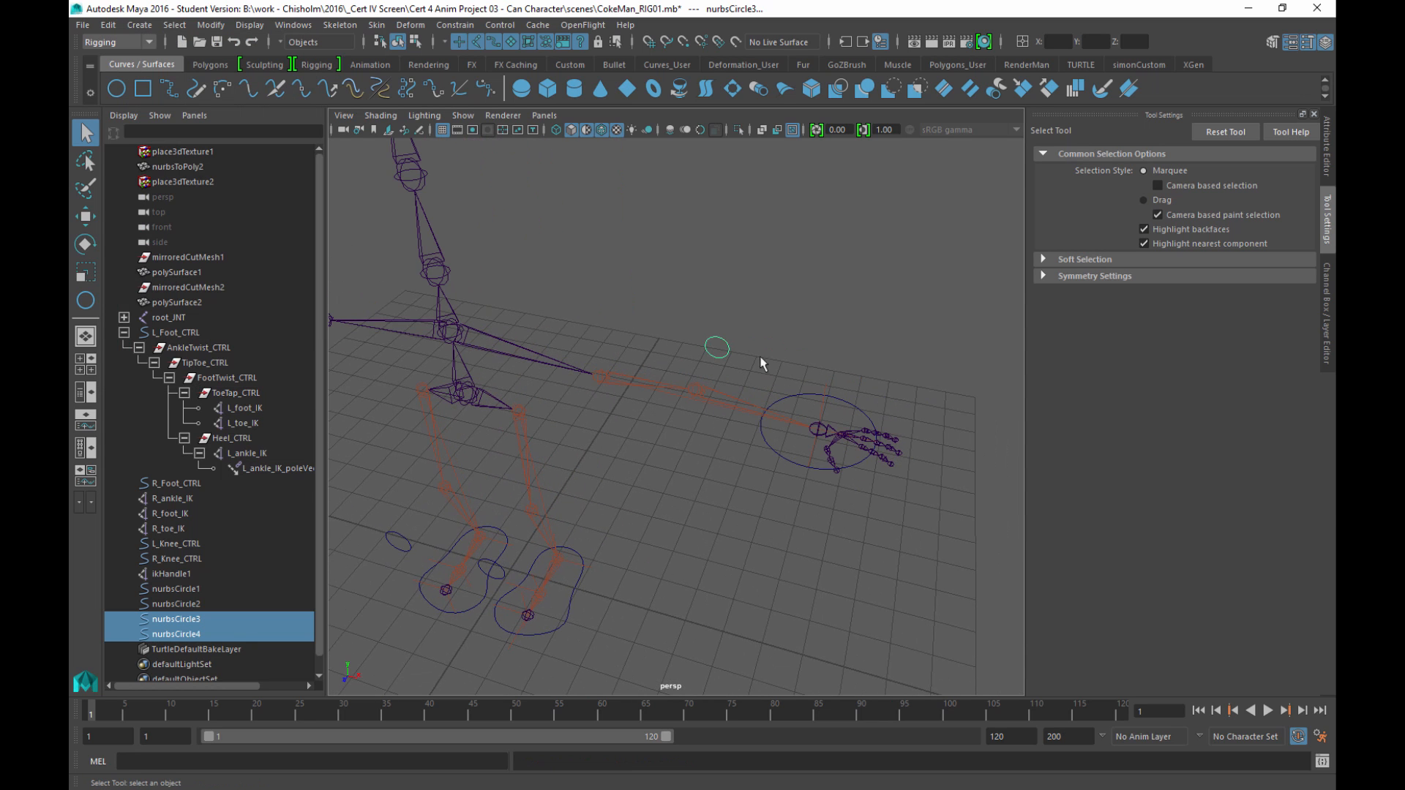
pyautogui.click(715, 351)
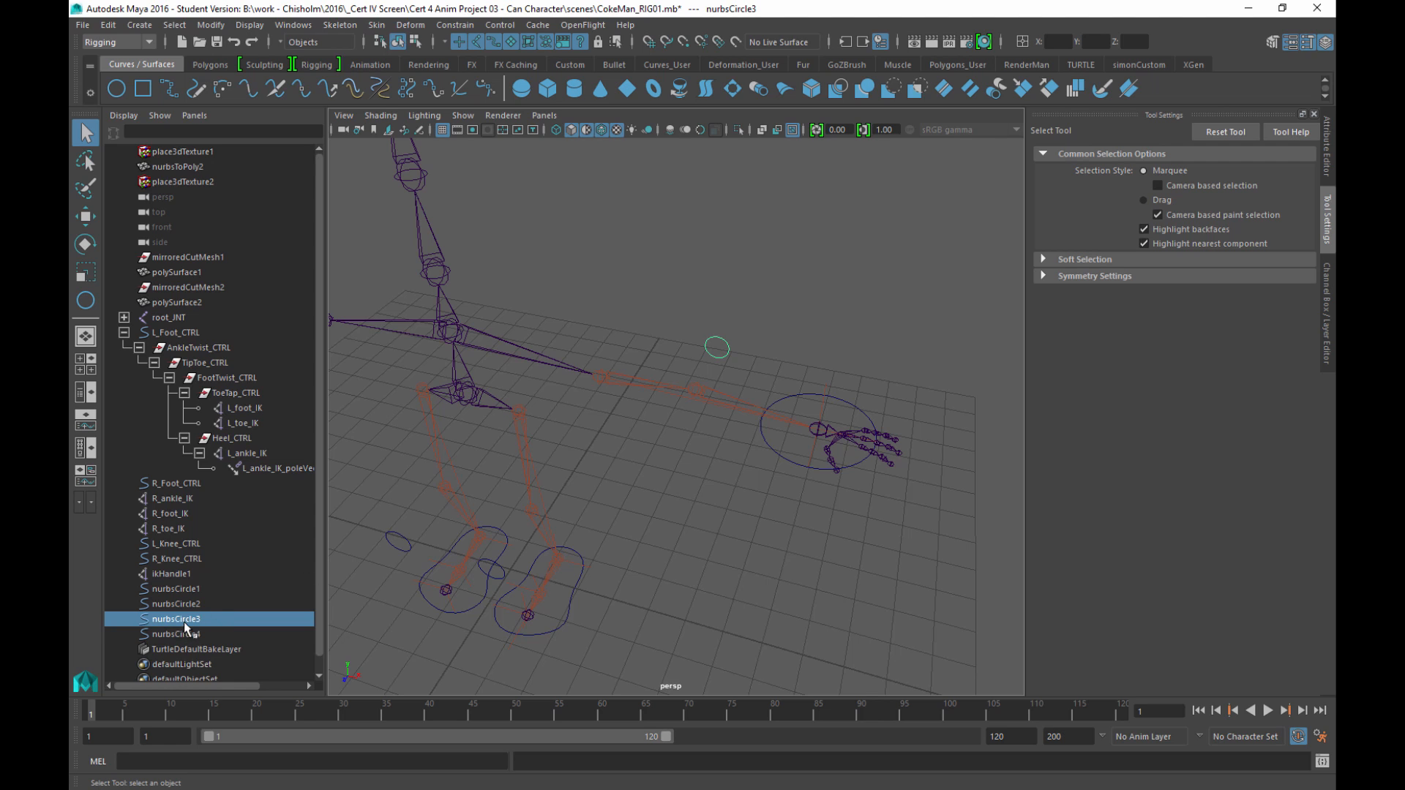
pyautogui.scroll(-1, 194, 627)
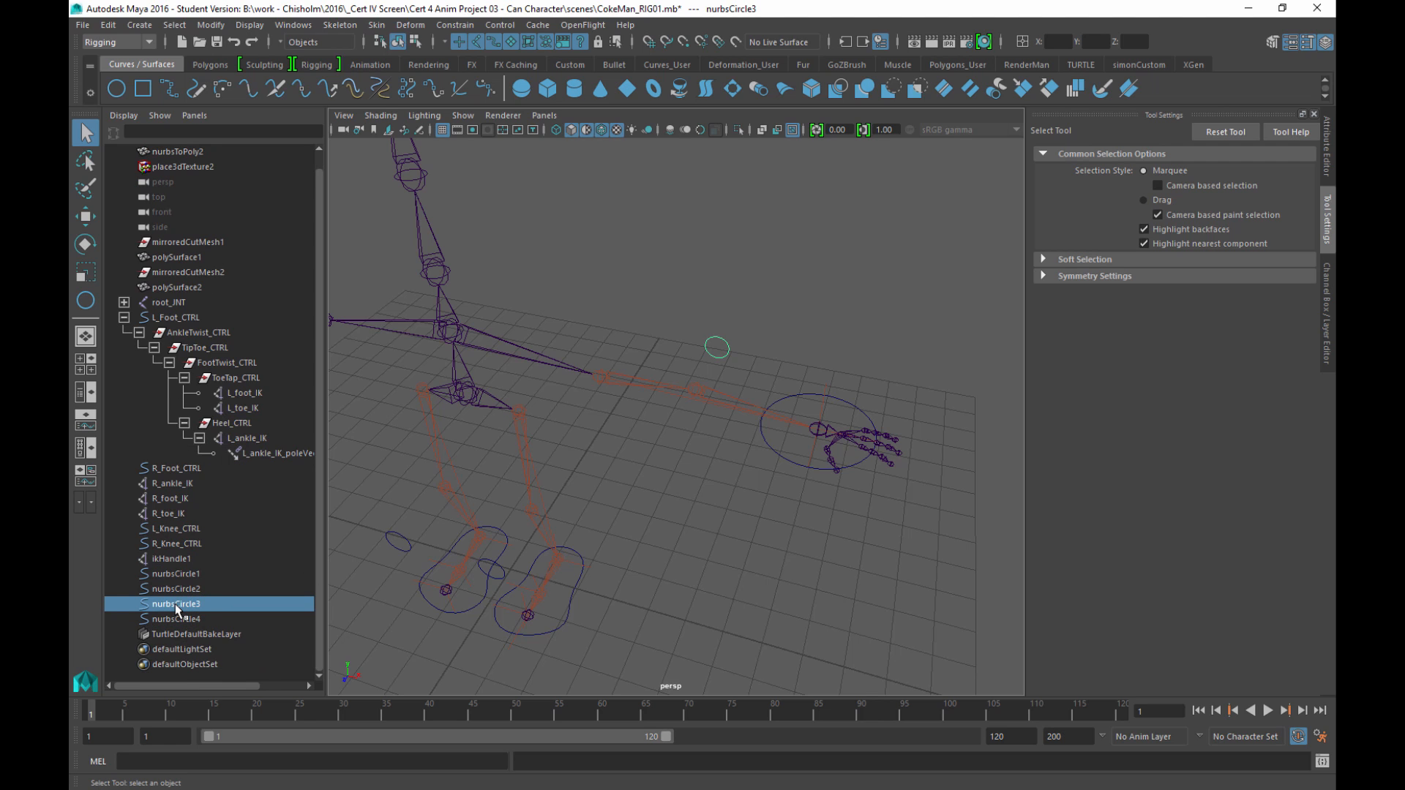
pyautogui.doubleClick(176, 606)
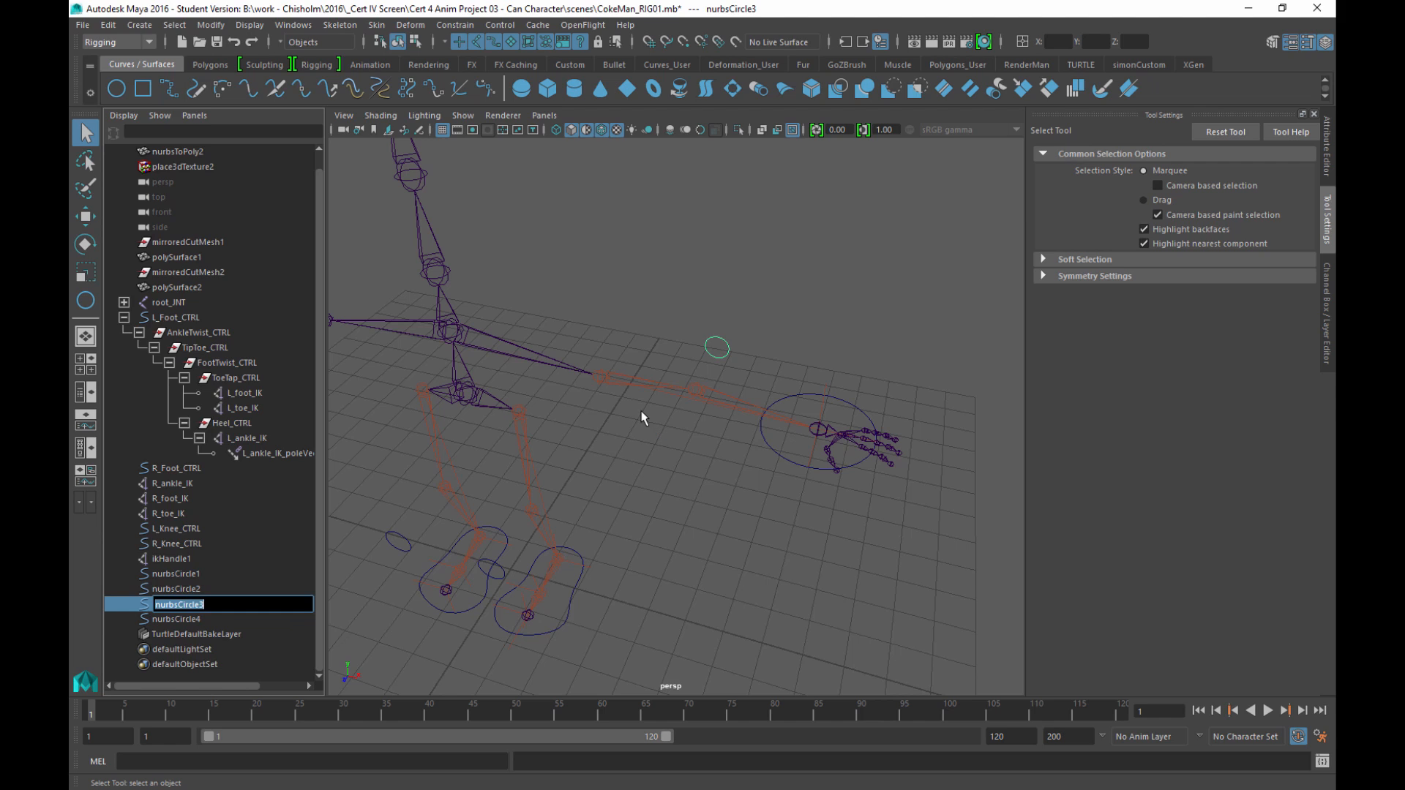
pyautogui.write('L_Elbow_CTRL')
pyautogui.hotkey('ctrl', 'a')
pyautogui.hotkey('ctrl', 'c')
pyautogui.press('Return')
# Step: Rename the circle behind the right elbow R_Elbow_CTRL
pyautogui.keyDown('alt'); pyautogui.moveTo(594, 386); pyautogui.dragTo(442, 266); pyautogui.keyUp('alt')
pyautogui.click(437, 272)
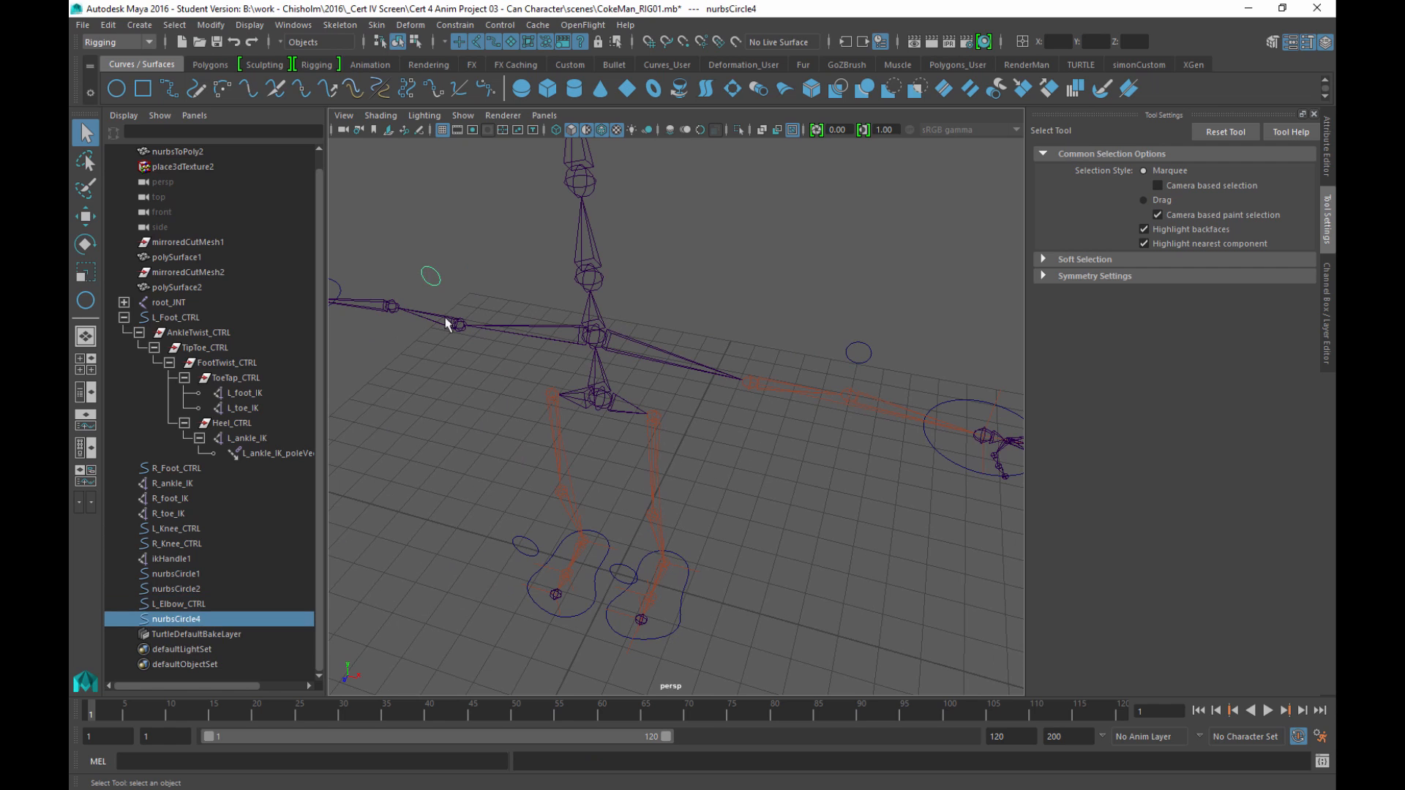
pyautogui.doubleClick(194, 619)
pyautogui.hotkey('ctrl', 'v')
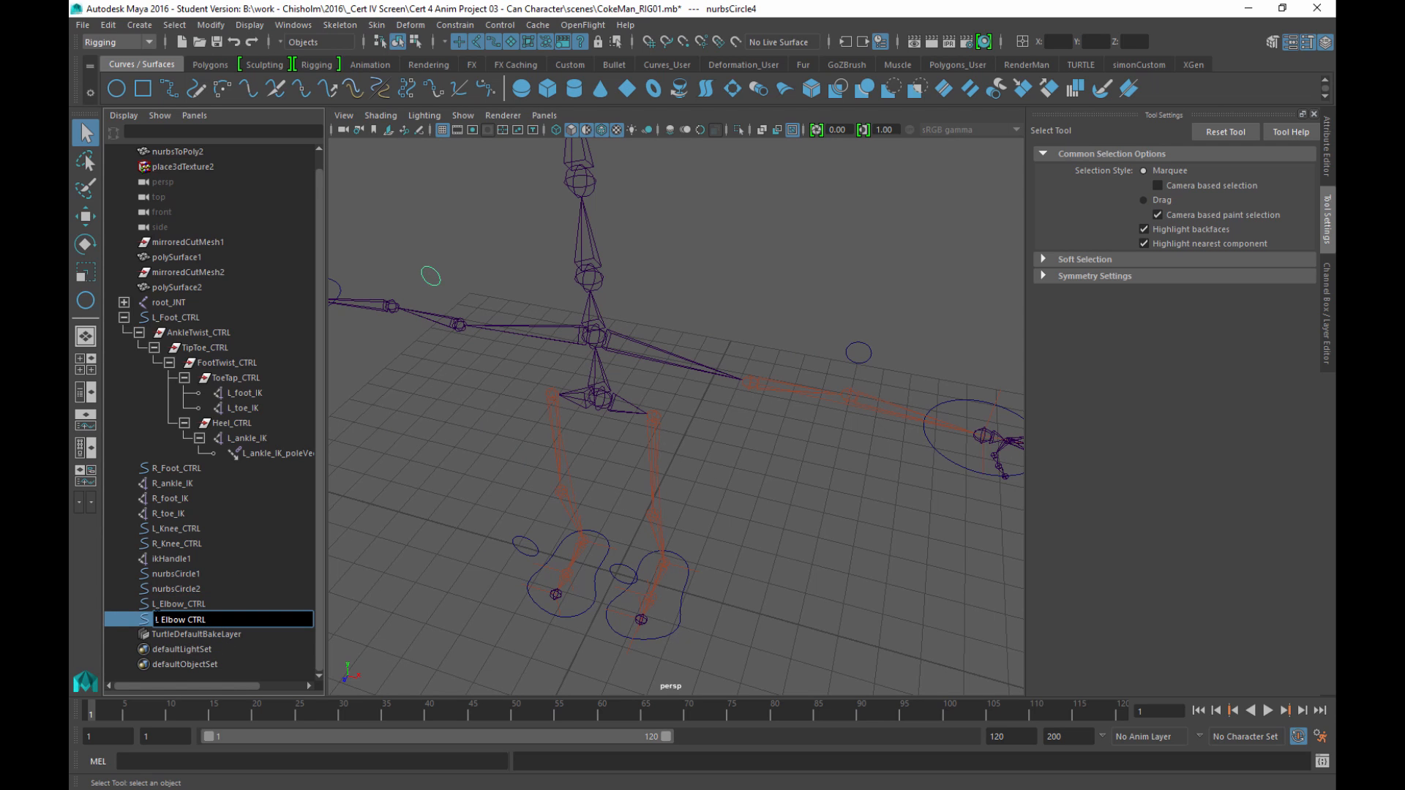
pyautogui.write('R')
pyautogui.press('Return')
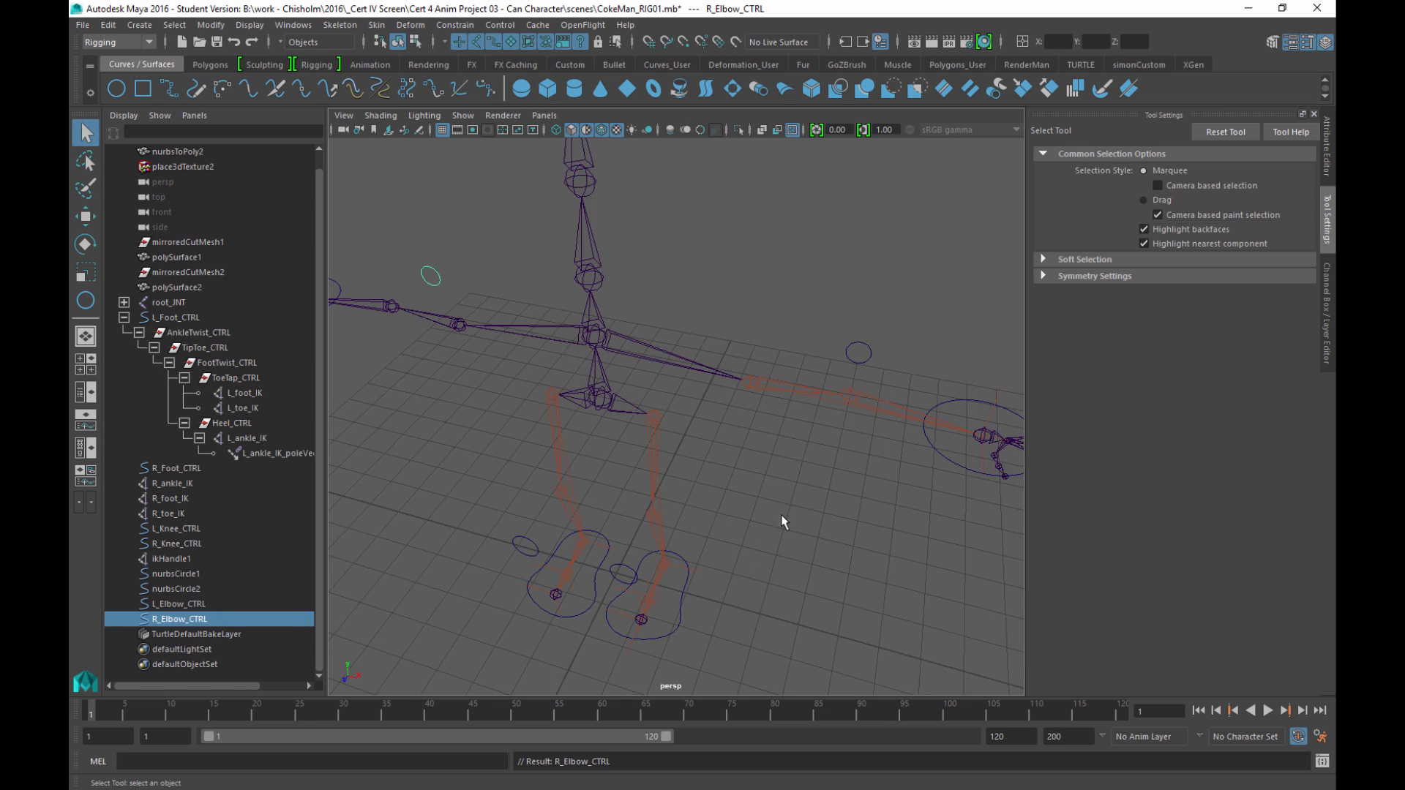
# Step: Rename the circle around the left wrist L_Wrist_CTRL and copy the name for reuse
pyautogui.keyDown('alt'); pyautogui.moveTo(781, 520); pyautogui.dragTo(648, 453, button='middle'); pyautogui.keyUp('alt')
pyautogui.click(834, 438)
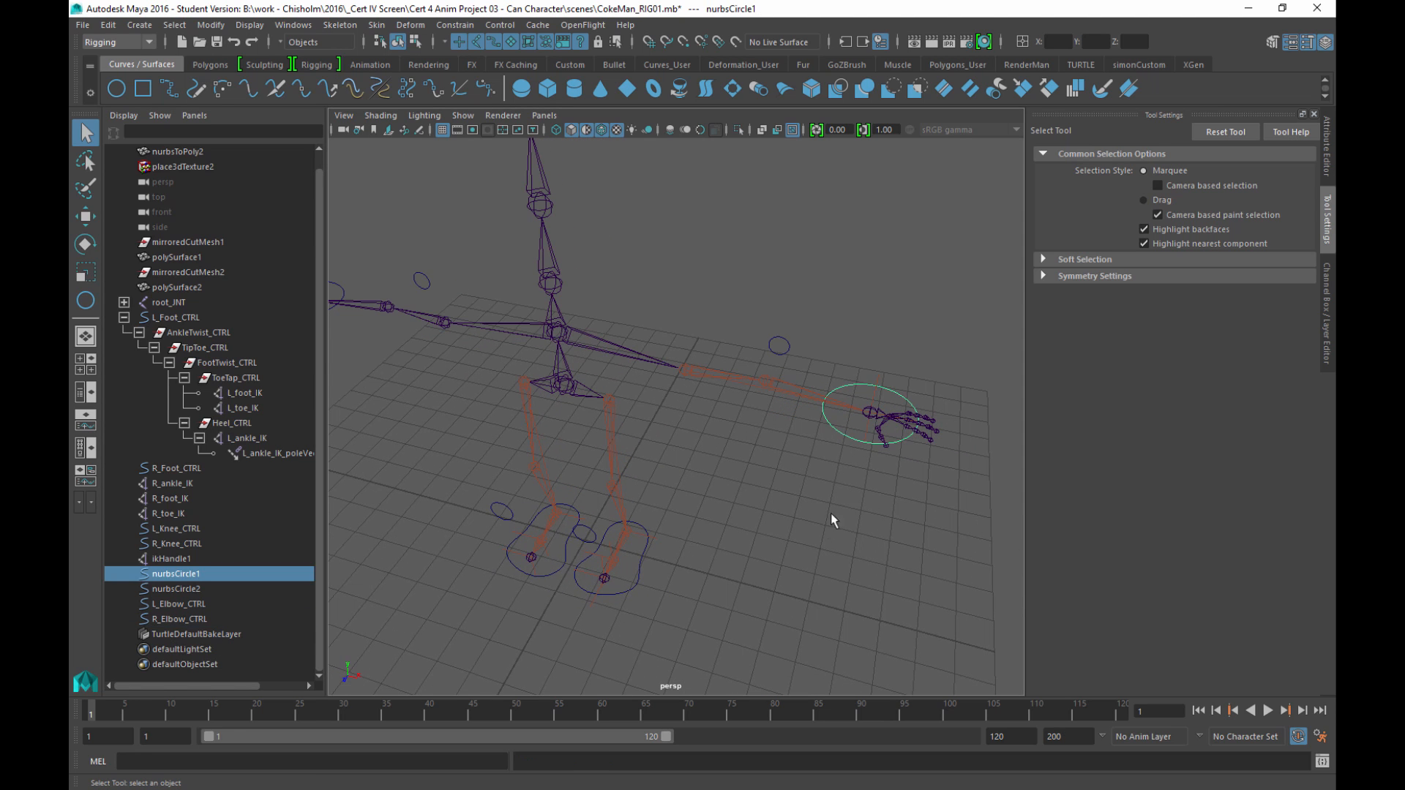
pyautogui.keyDown('alt'); pyautogui.moveTo(831, 517); pyautogui.dragTo(708, 479, button='middle'); pyautogui.keyUp('alt')
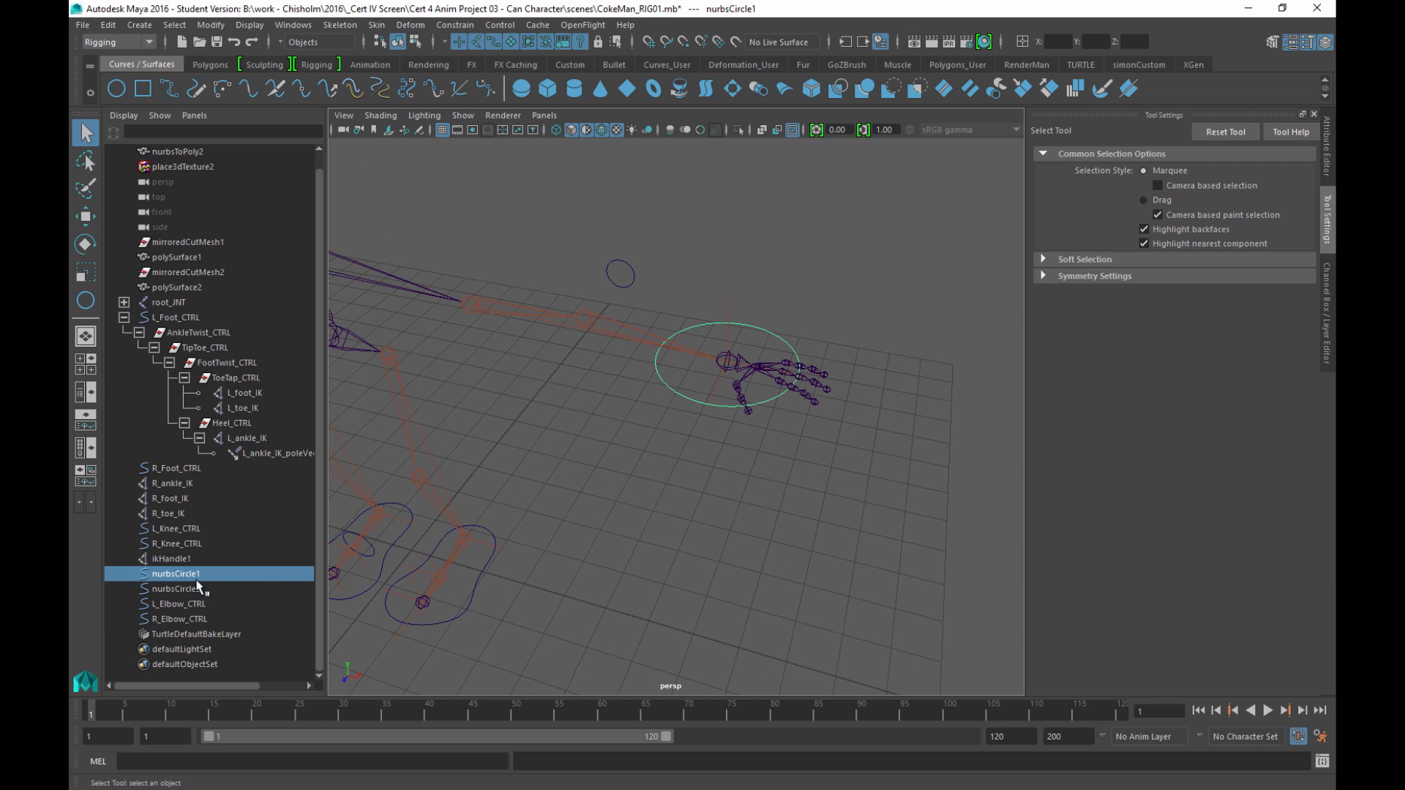
pyautogui.doubleClick(191, 577)
pyautogui.write('L_Elbow_CTRL')
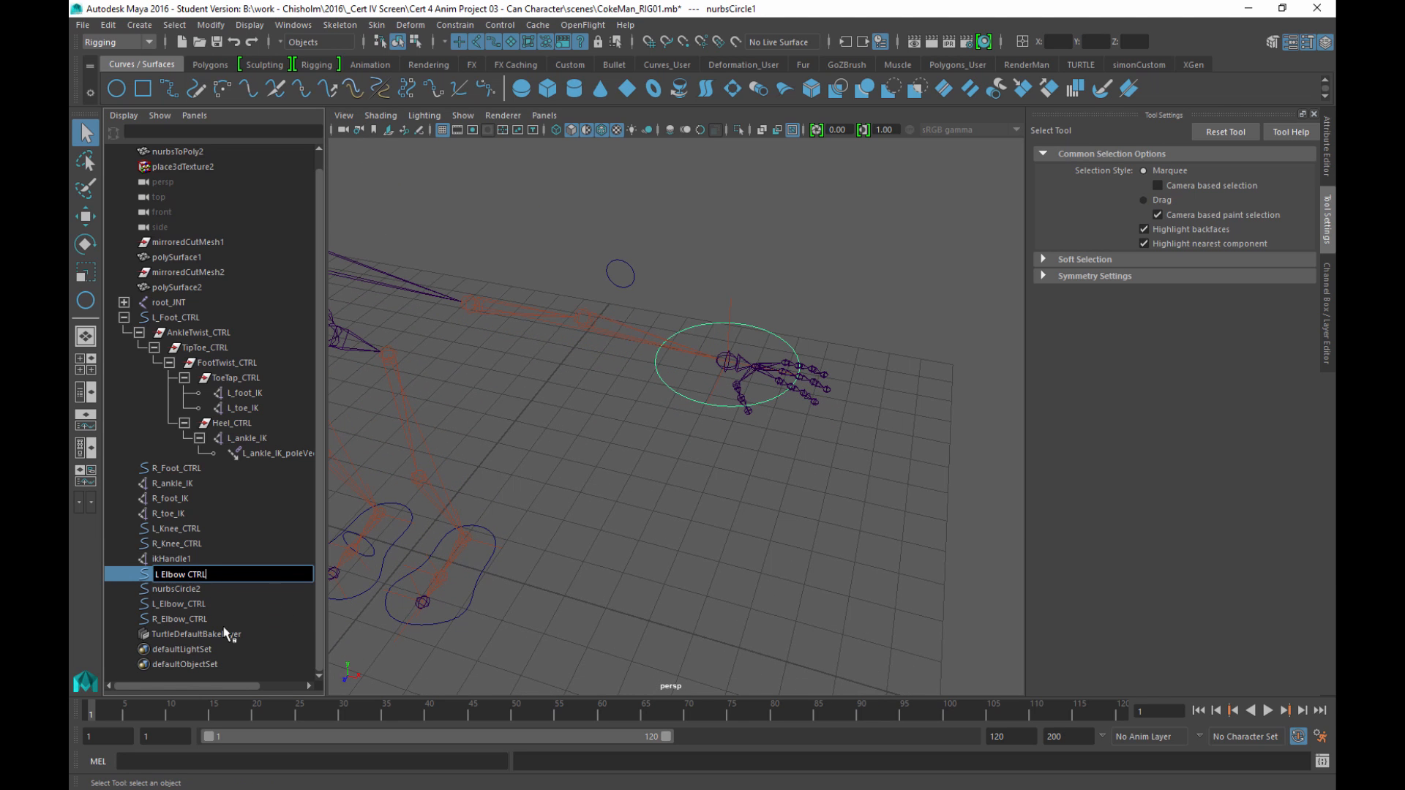
pyautogui.doubleClick(175, 575)
pyautogui.write('Wrist')
pyautogui.hotkey('ctrl', 'a')
pyautogui.hotkey('ctrl', 'c')
pyautogui.press('Return')
# Step: Rename the circle around the right wrist R_Wrist_CTRL
pyautogui.press('a')
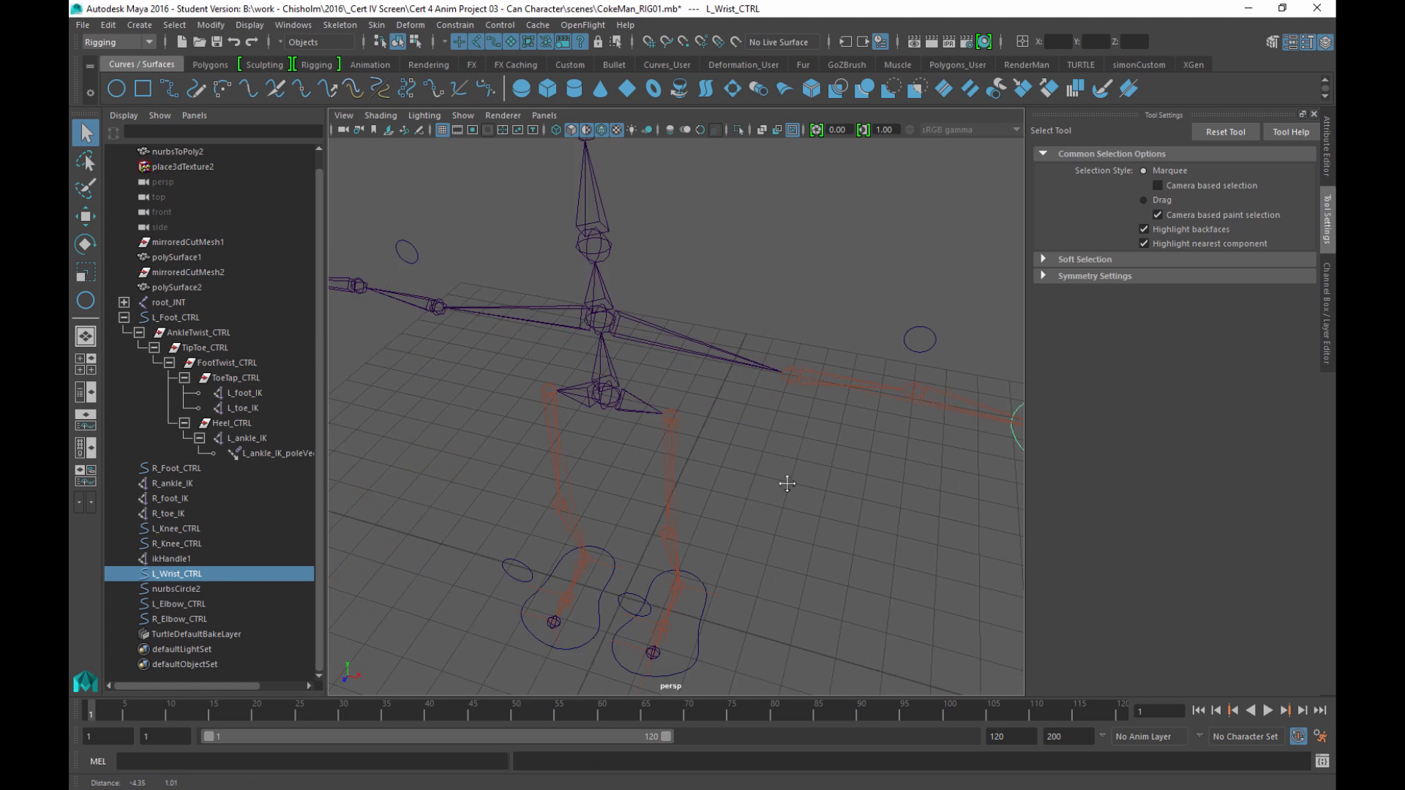
pyautogui.click(176, 589)
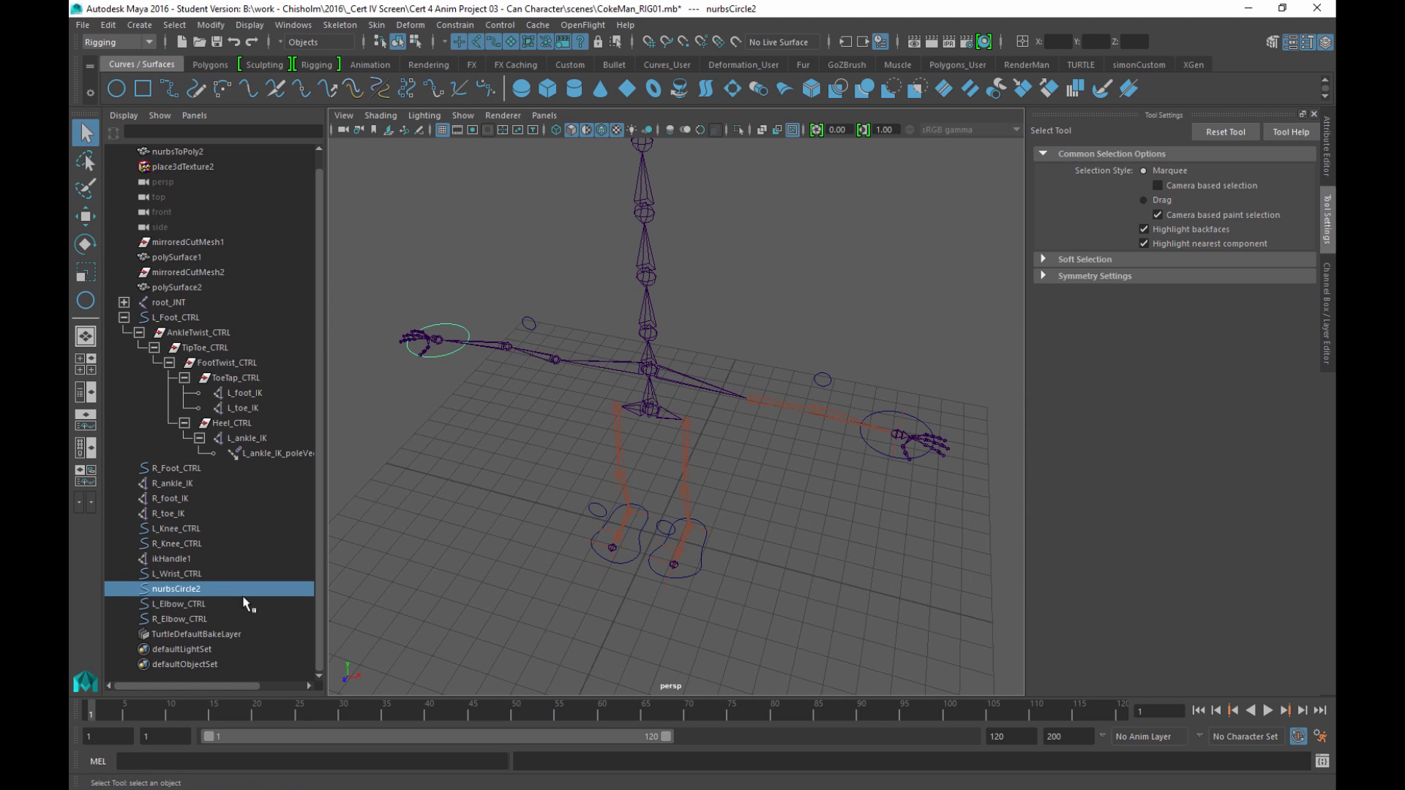
pyautogui.doubleClick(177, 589)
pyautogui.hotkey('ctrl', 'v')
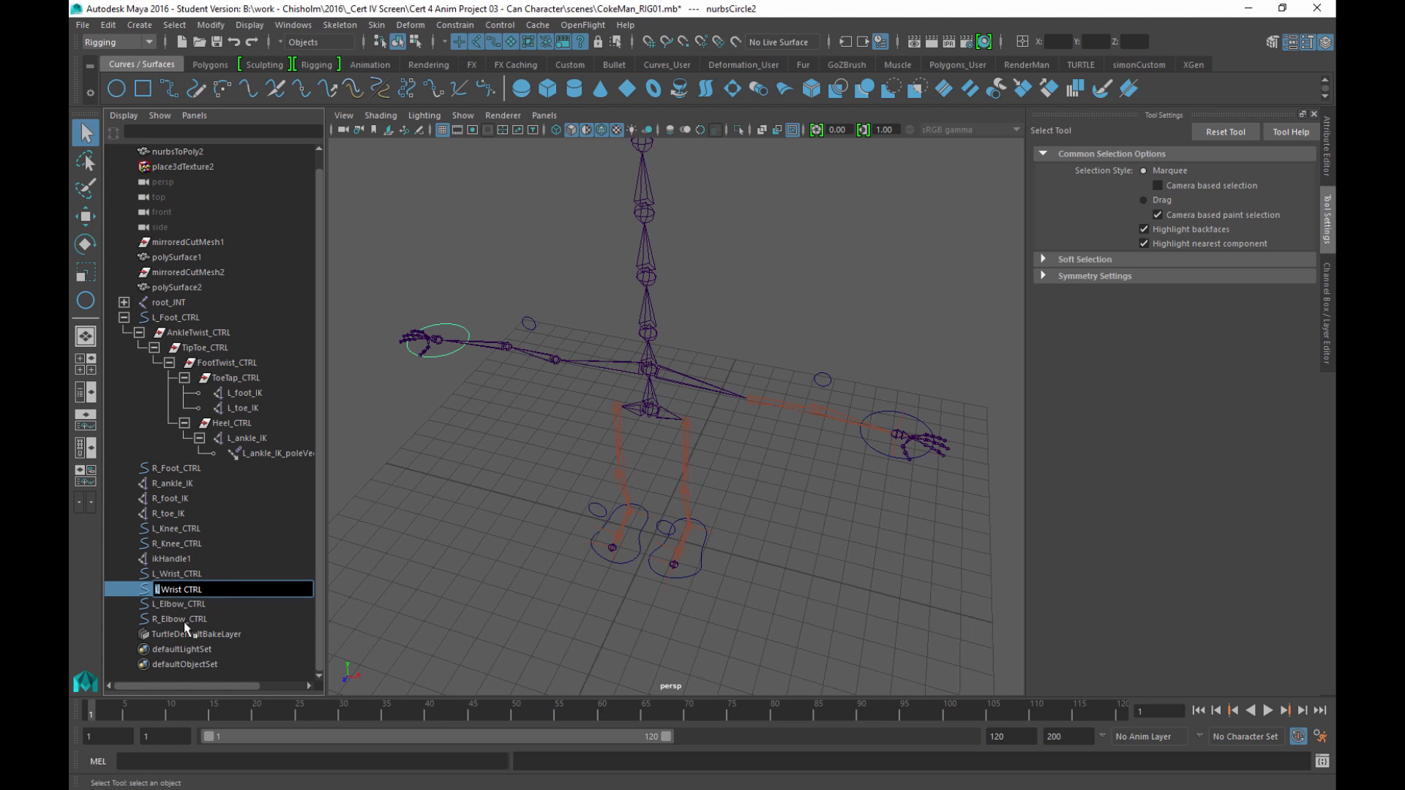
pyautogui.write('R')
pyautogui.press('Return')
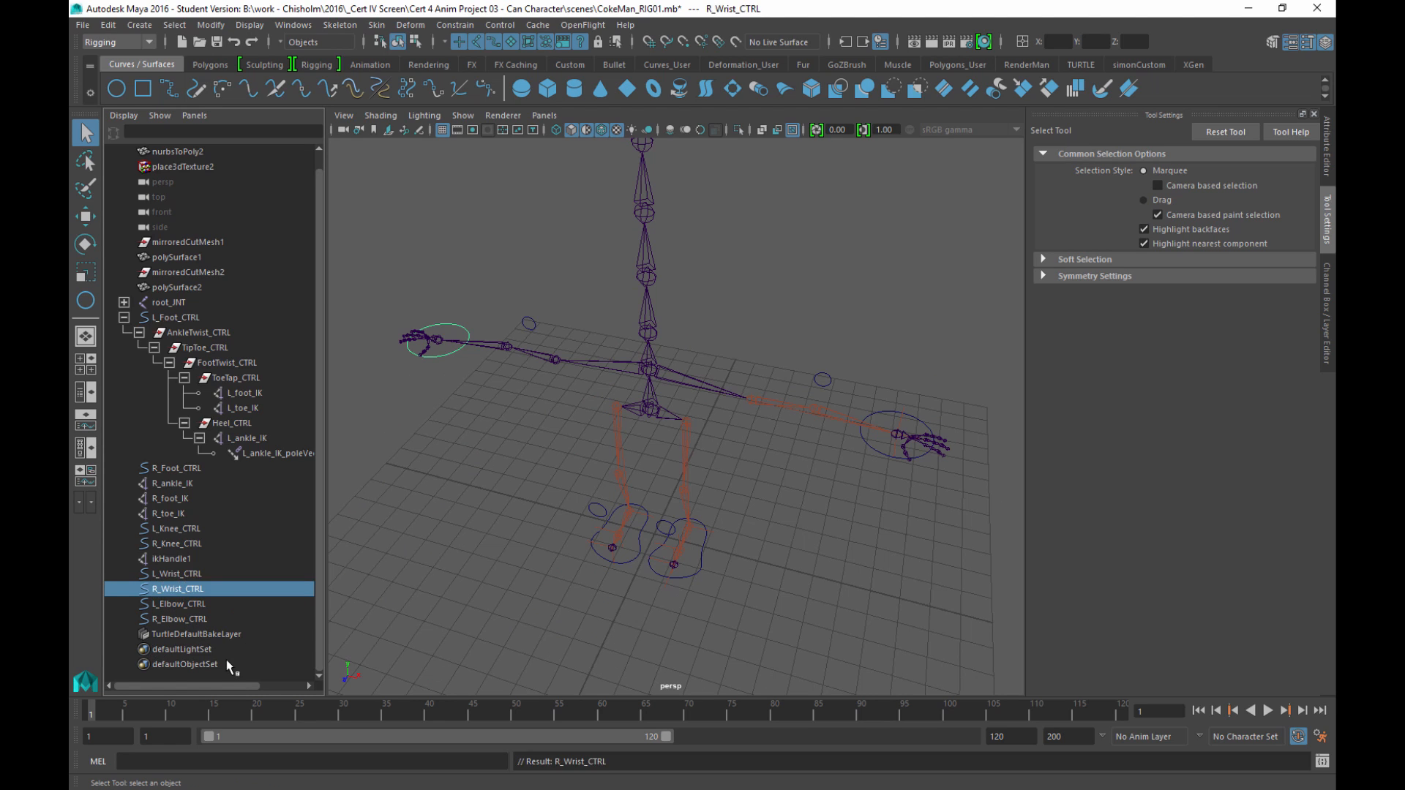
# Step: Rotate L_Wrist_CTRL -90 degrees about Z with step snapping so it encircles the left wrist
pyautogui.keyDown('alt'); pyautogui.moveTo(480, 423); pyautogui.dragTo(608, 468); pyautogui.keyUp('alt')
pyautogui.keyDown('alt'); pyautogui.moveTo(607, 468); pyautogui.dragTo(572, 469, button='middle'); pyautogui.keyUp('alt')
pyautogui.keyDown('alt'); pyautogui.moveTo(572, 469); pyautogui.dragTo(761, 523, button='right'); pyautogui.keyUp('alt')
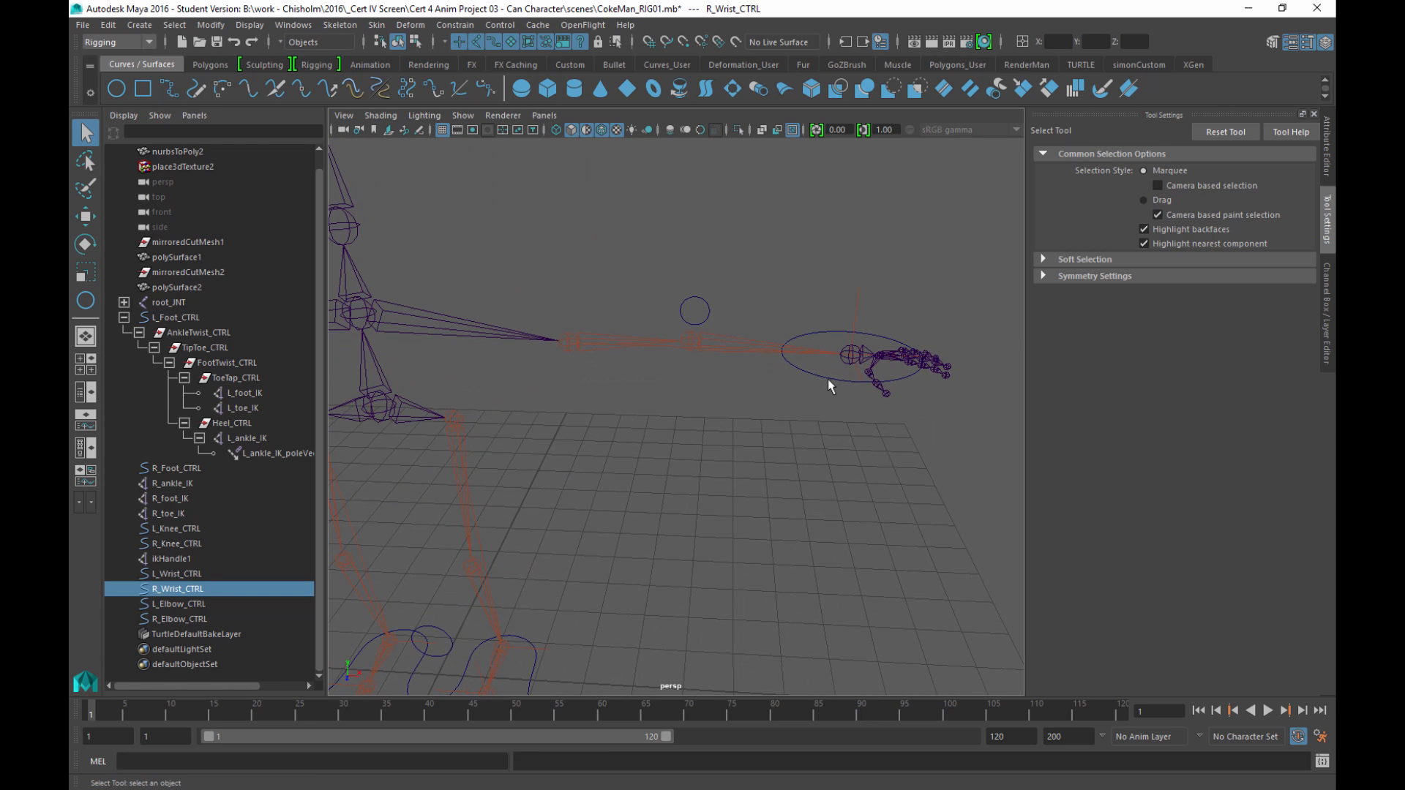
pyautogui.click(828, 379)
pyautogui.keyDown('alt'); pyautogui.moveTo(842, 474); pyautogui.dragTo(746, 487, button='middle'); pyautogui.keyUp('alt')
pyautogui.press('e')
pyautogui.keyDown('alt'); pyautogui.moveTo(747, 487); pyautogui.dragTo(772, 483); pyautogui.keyUp('alt')
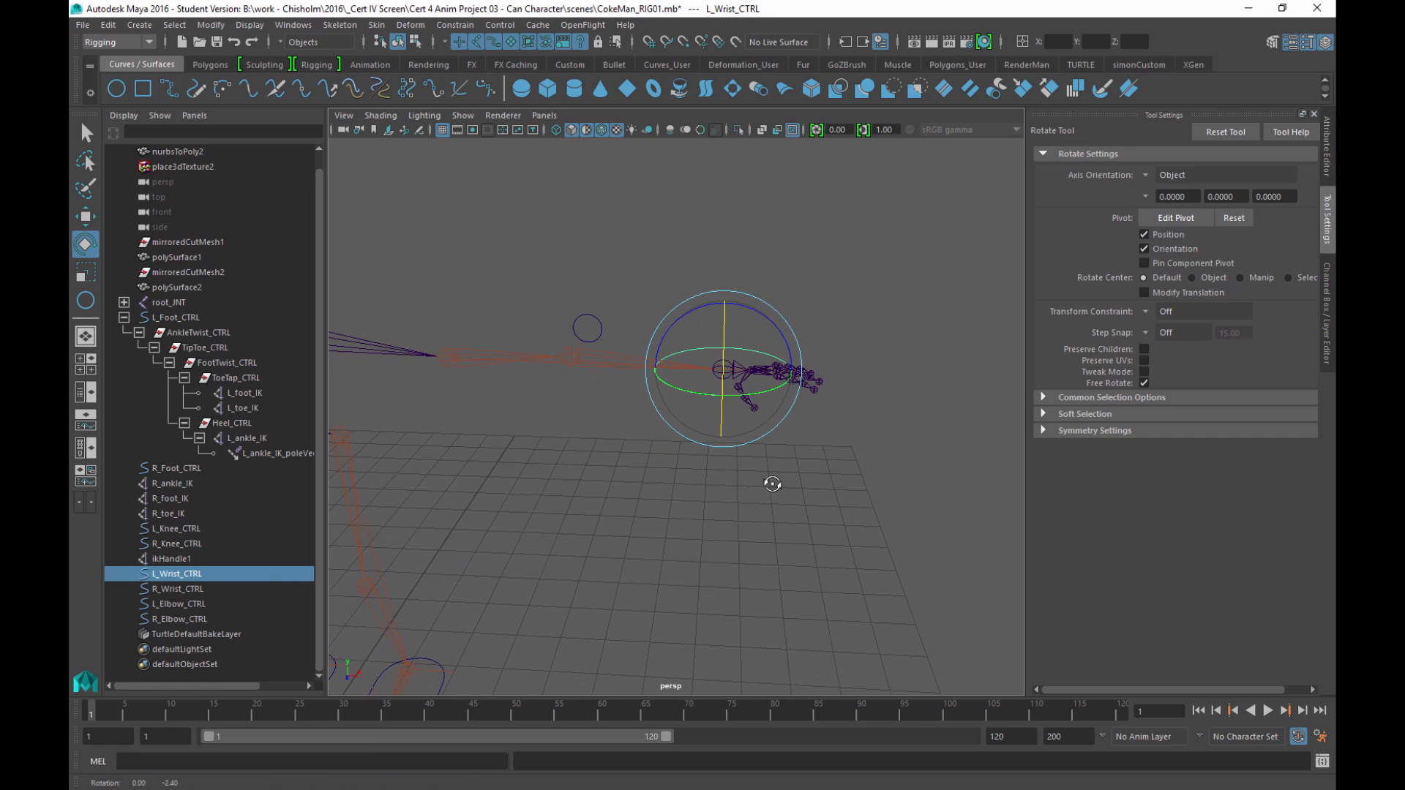
pyautogui.press('j')
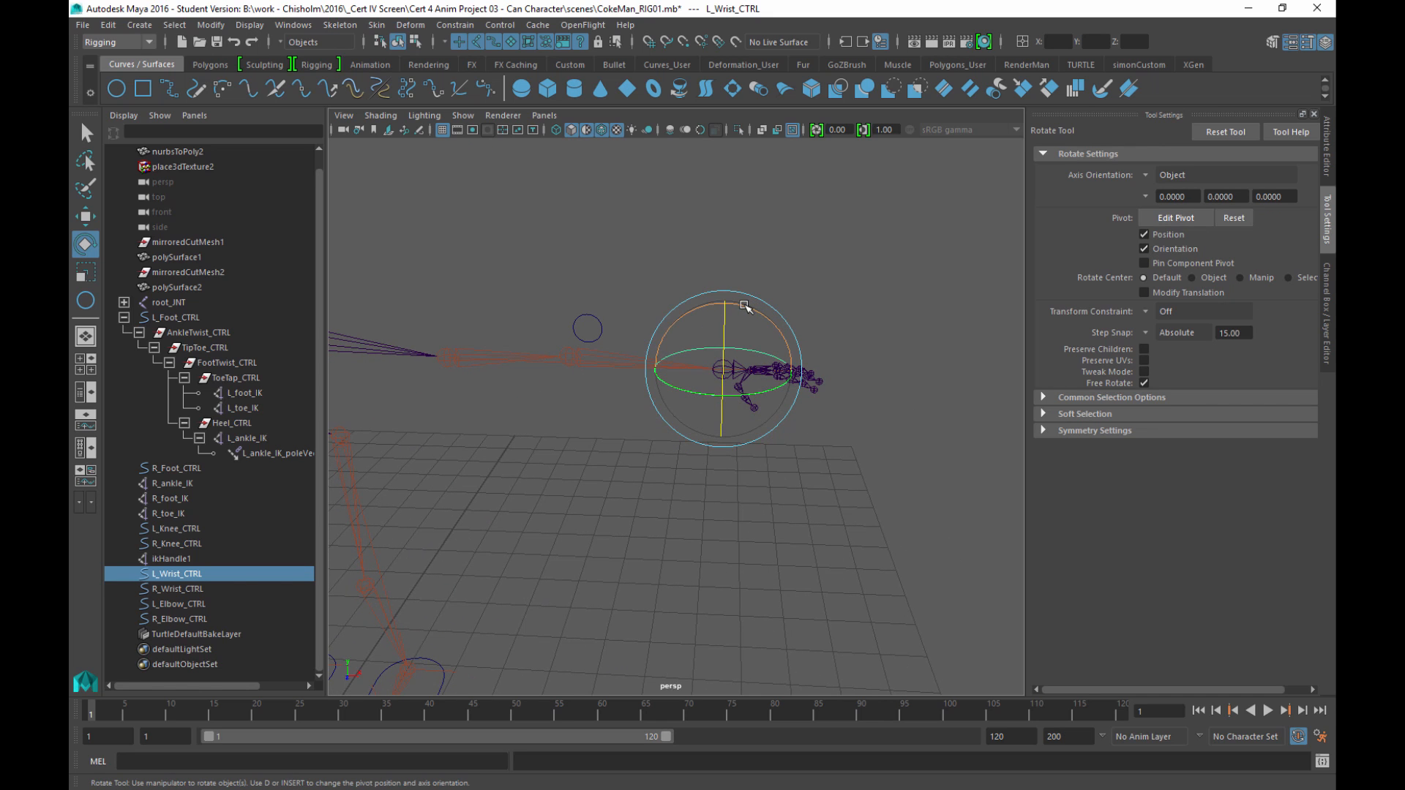
pyautogui.moveTo(744, 306); pyautogui.dragTo(822, 382)
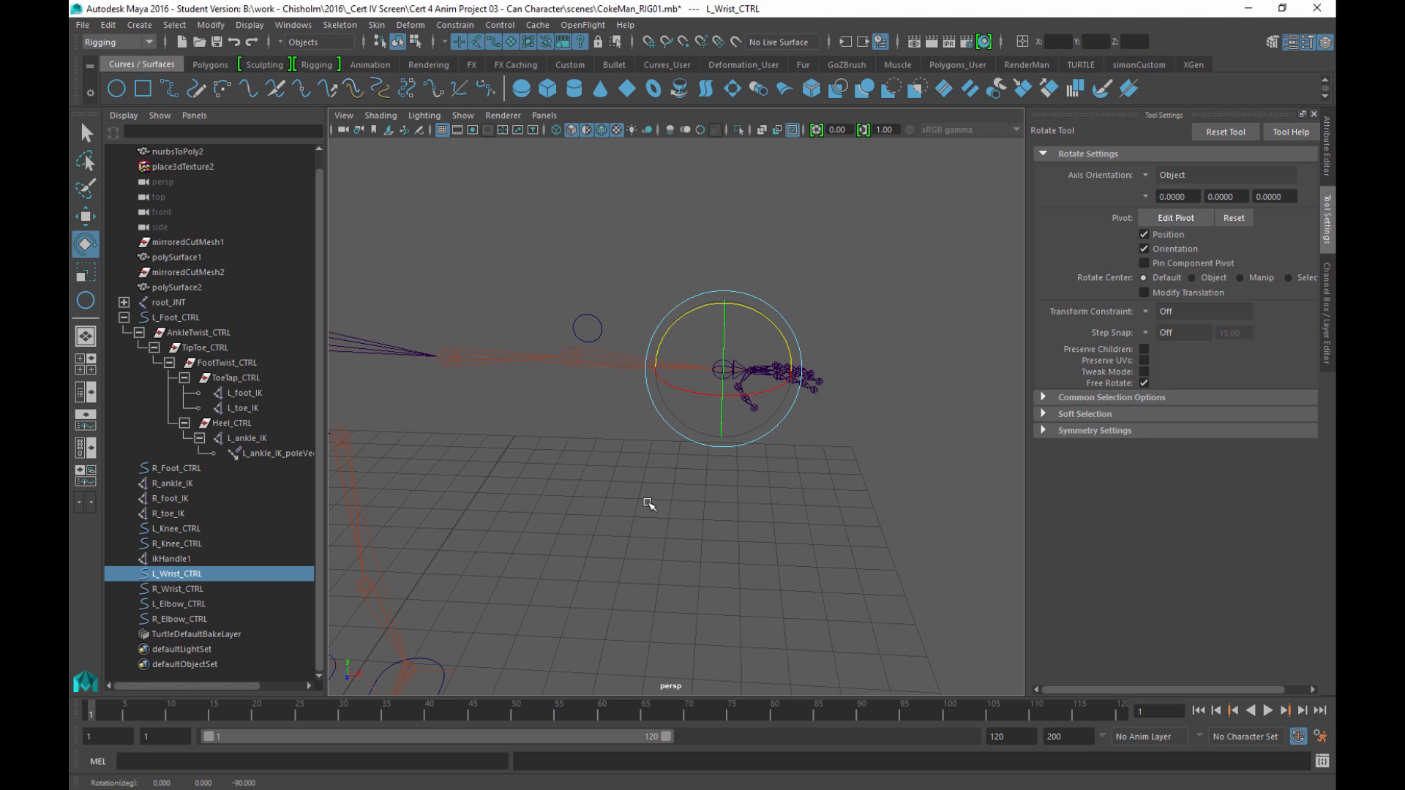
# Step: Rotate R_Wrist_CTRL 90 degrees about Z with step snapping so it encircles the right wrist
pyautogui.keyDown('alt'); pyautogui.moveTo(760, 487); pyautogui.dragTo(618, 486); pyautogui.keyUp('alt')
pyautogui.click(726, 562)
pyautogui.keyDown('alt'); pyautogui.moveTo(618, 485); pyautogui.dragTo(659, 456, button='right'); pyautogui.keyUp('alt')
pyautogui.keyDown('alt'); pyautogui.moveTo(659, 456); pyautogui.dragTo(627, 408); pyautogui.keyUp('alt')
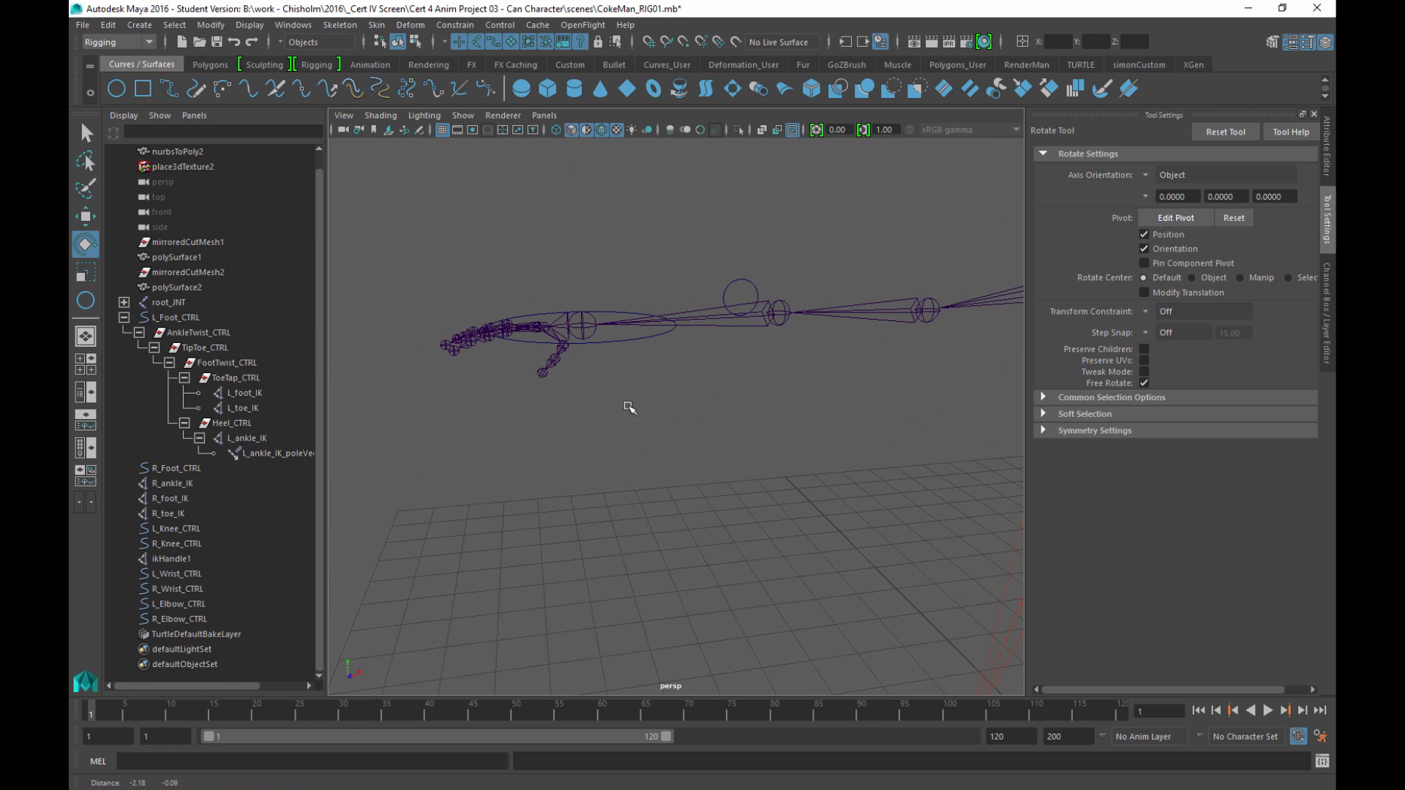
pyautogui.click(603, 345)
pyautogui.press('j')
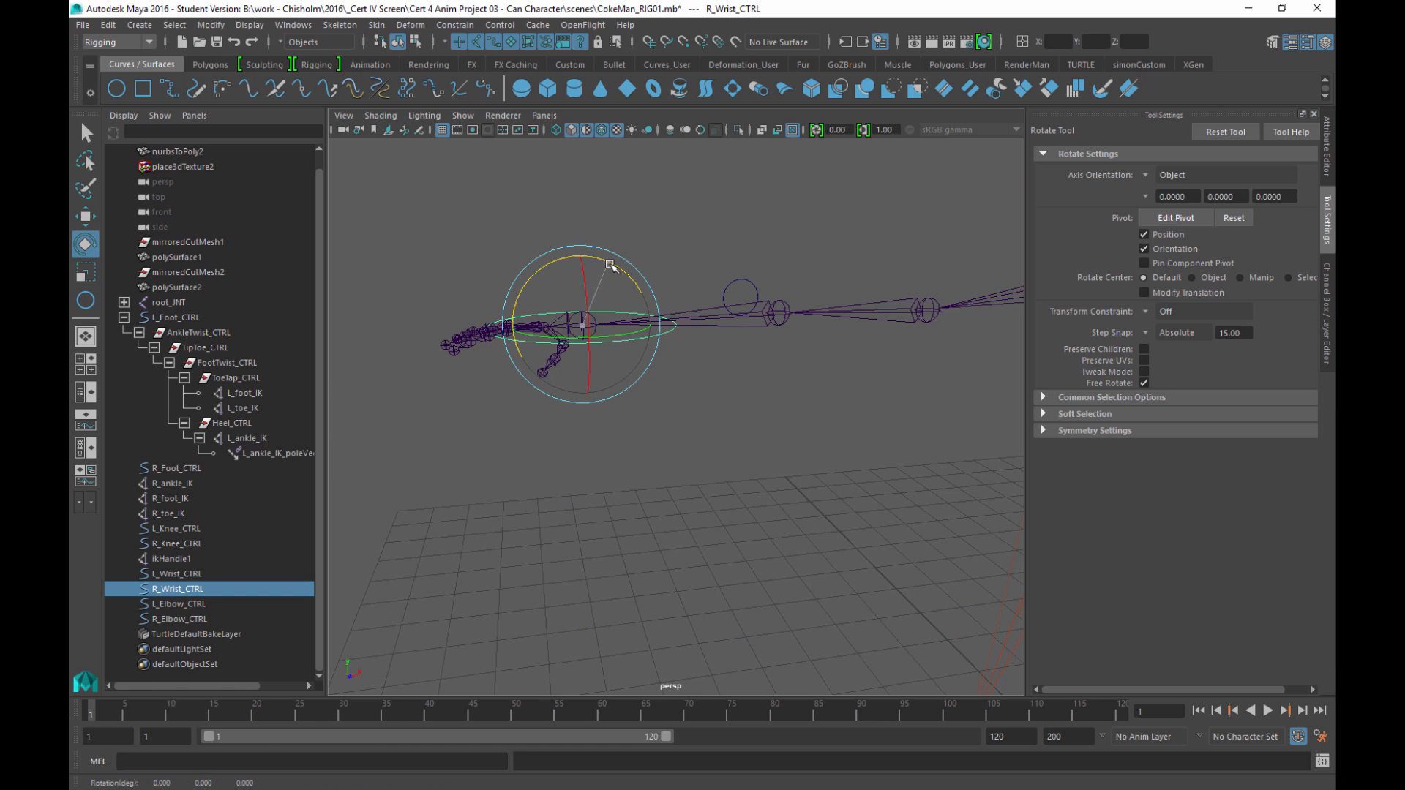
pyautogui.moveTo(609, 265); pyautogui.dragTo(512, 251)
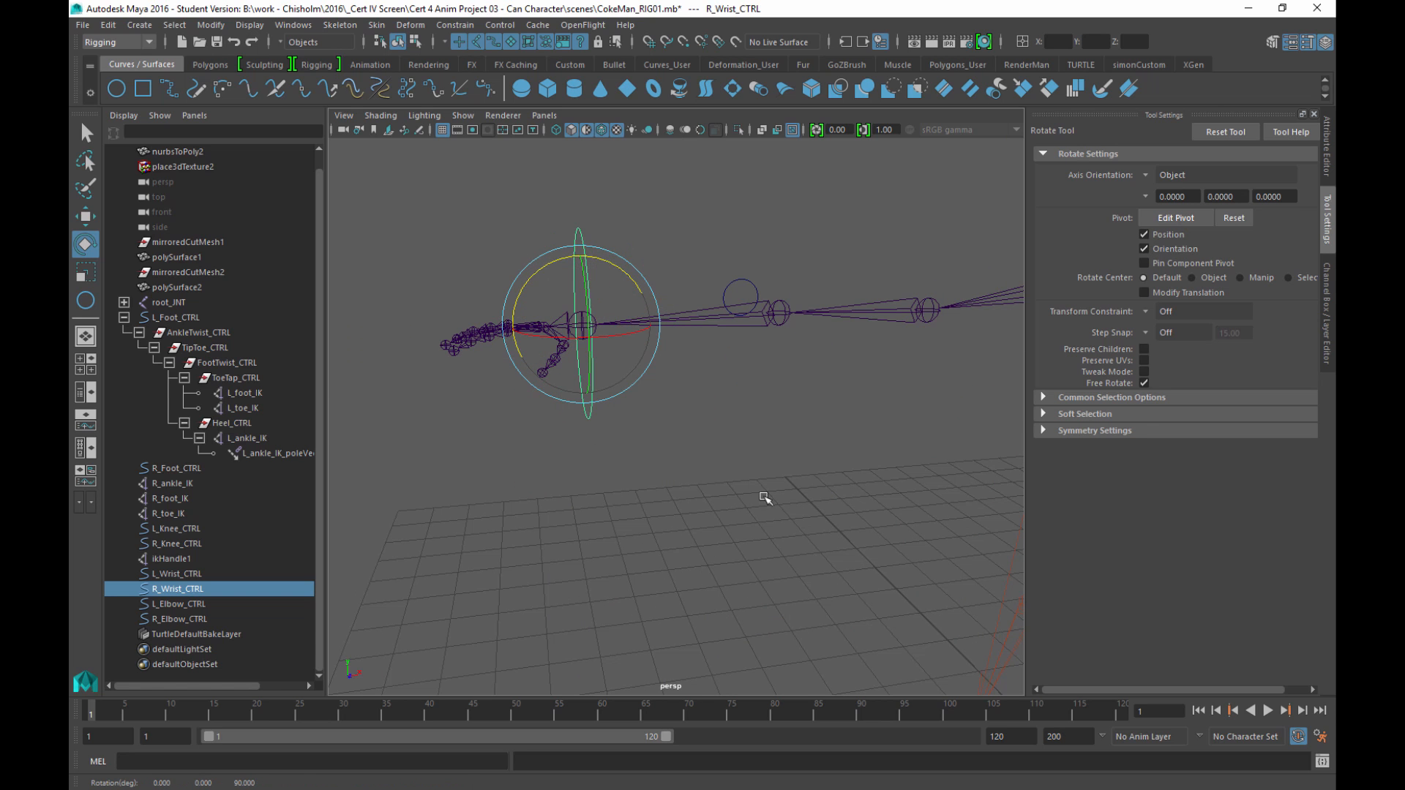
# Step: Display polygons in the viewport and scale both wrist controls uniformly to about 0.64 to fit the character's wrists
pyautogui.keyDown('alt'); pyautogui.moveTo(764, 497); pyautogui.dragTo(503, 420); pyautogui.keyUp('alt')
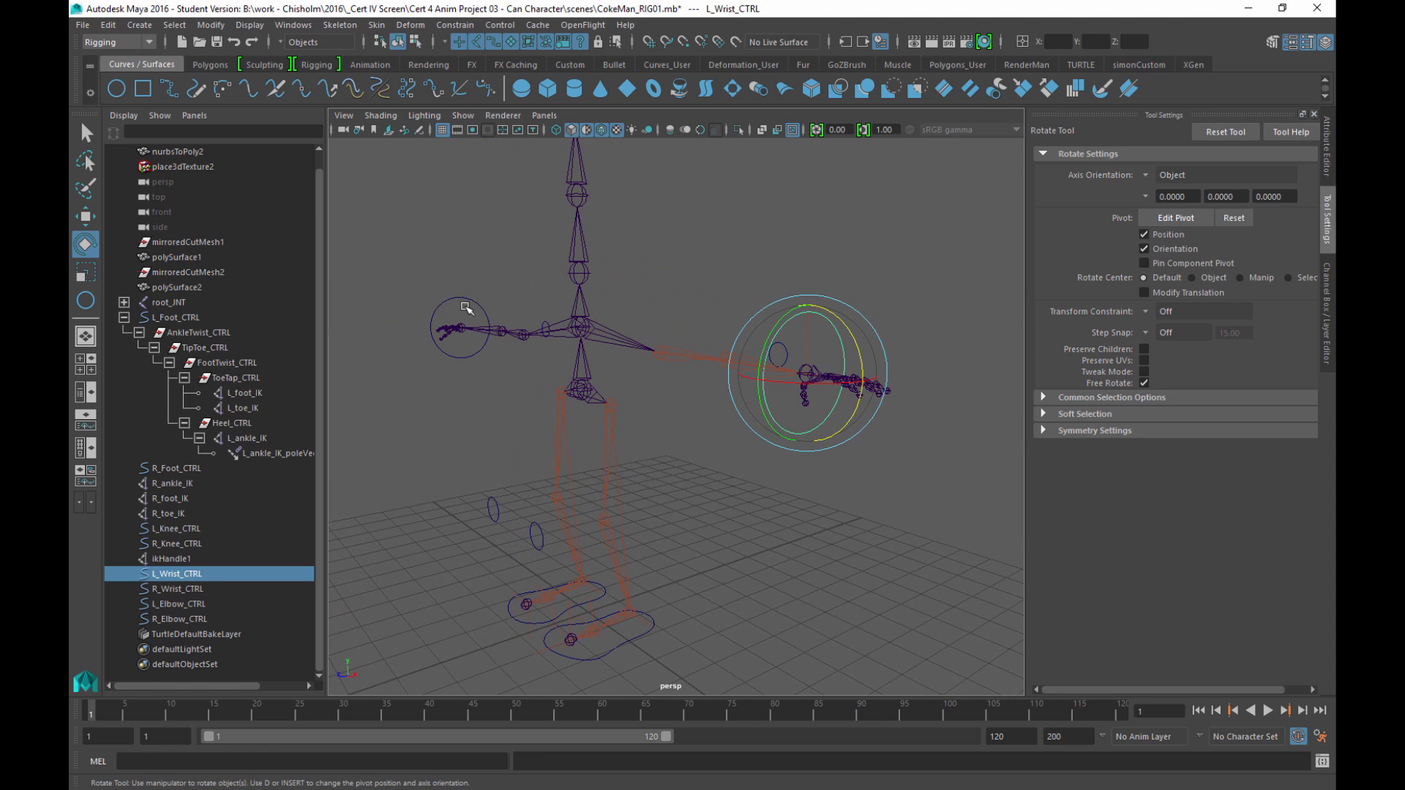
pyautogui.keyDown('shift'); pyautogui.click(462, 302); pyautogui.keyUp('shift')
pyautogui.press('r')
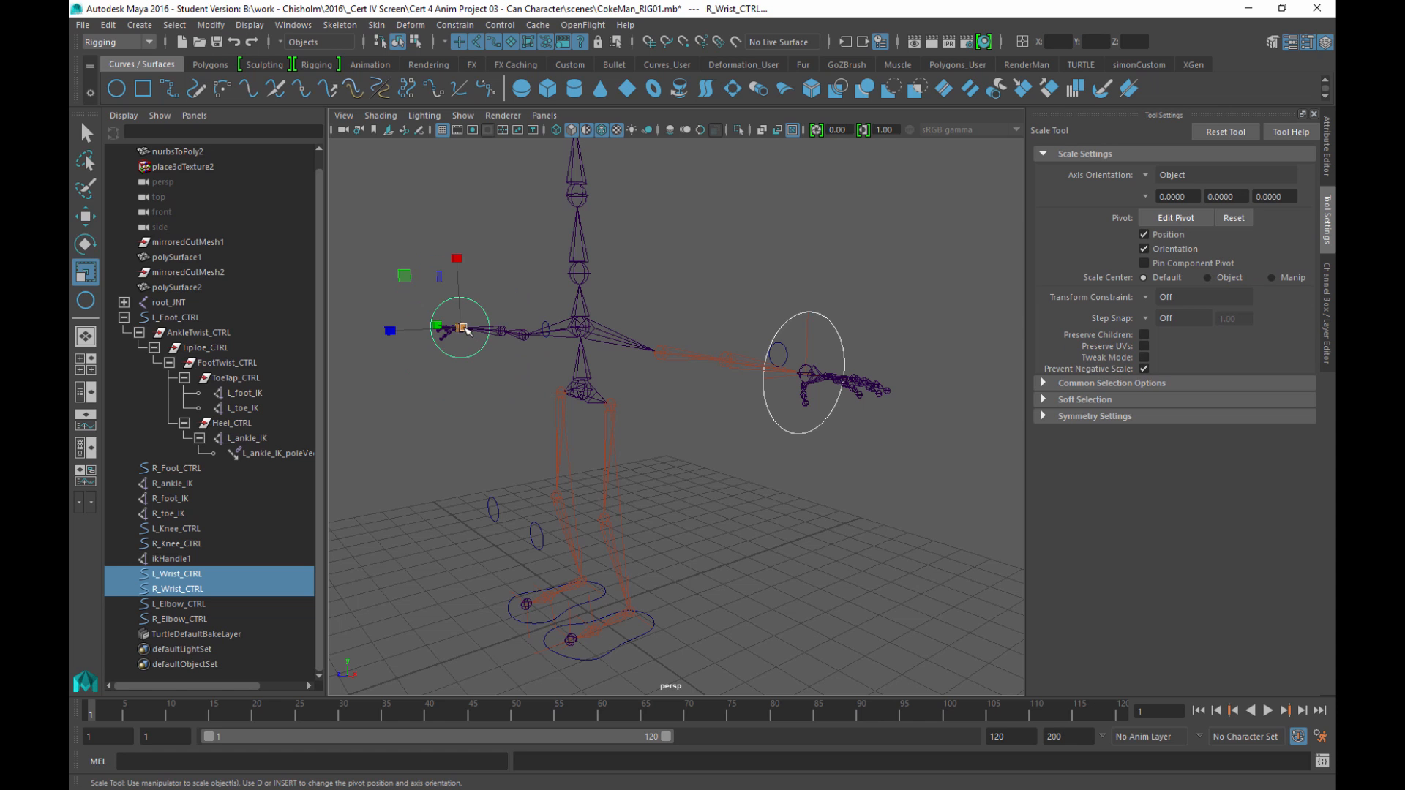
pyautogui.click(464, 117)
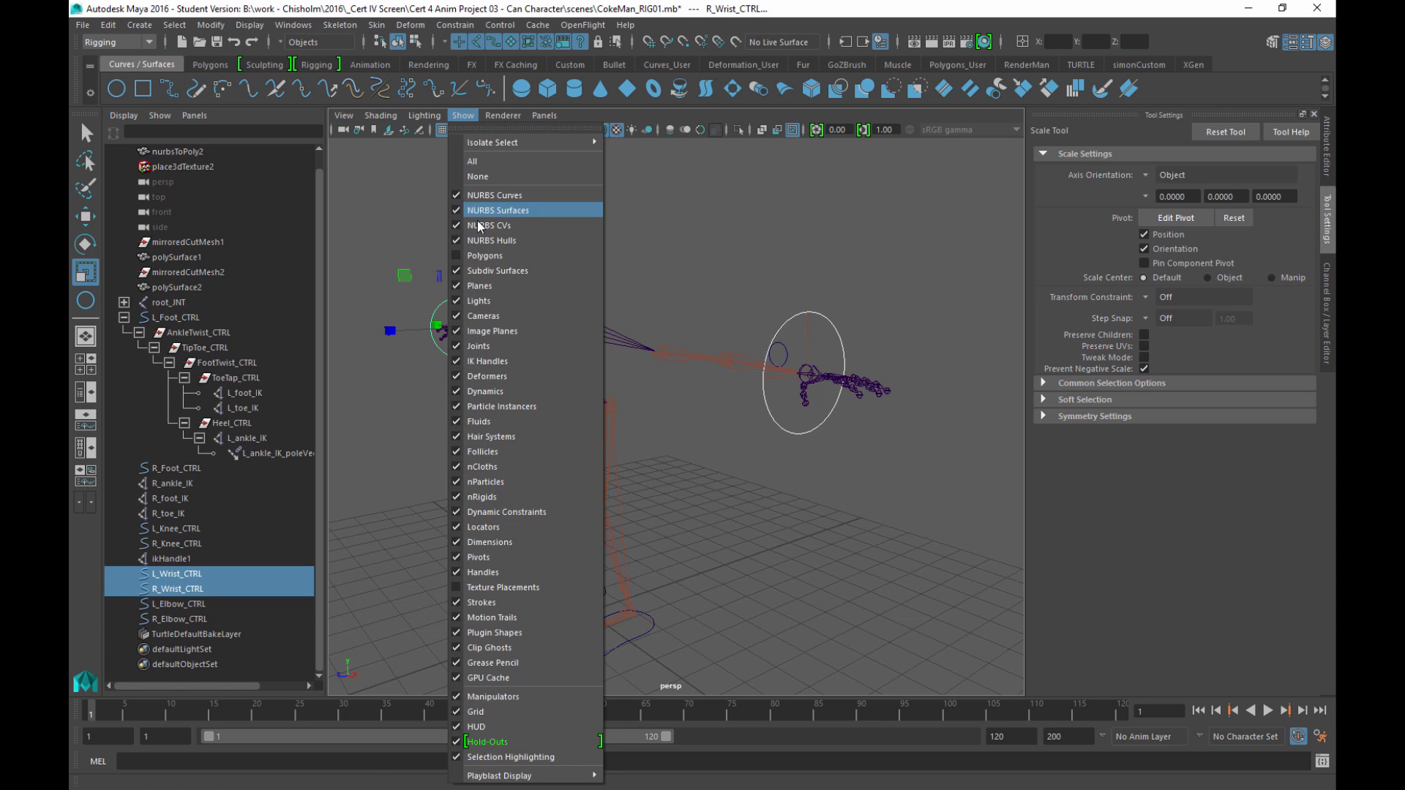
pyautogui.click(483, 255)
pyautogui.keyDown('alt'); pyautogui.moveTo(678, 476); pyautogui.dragTo(486, 393); pyautogui.keyUp('alt')
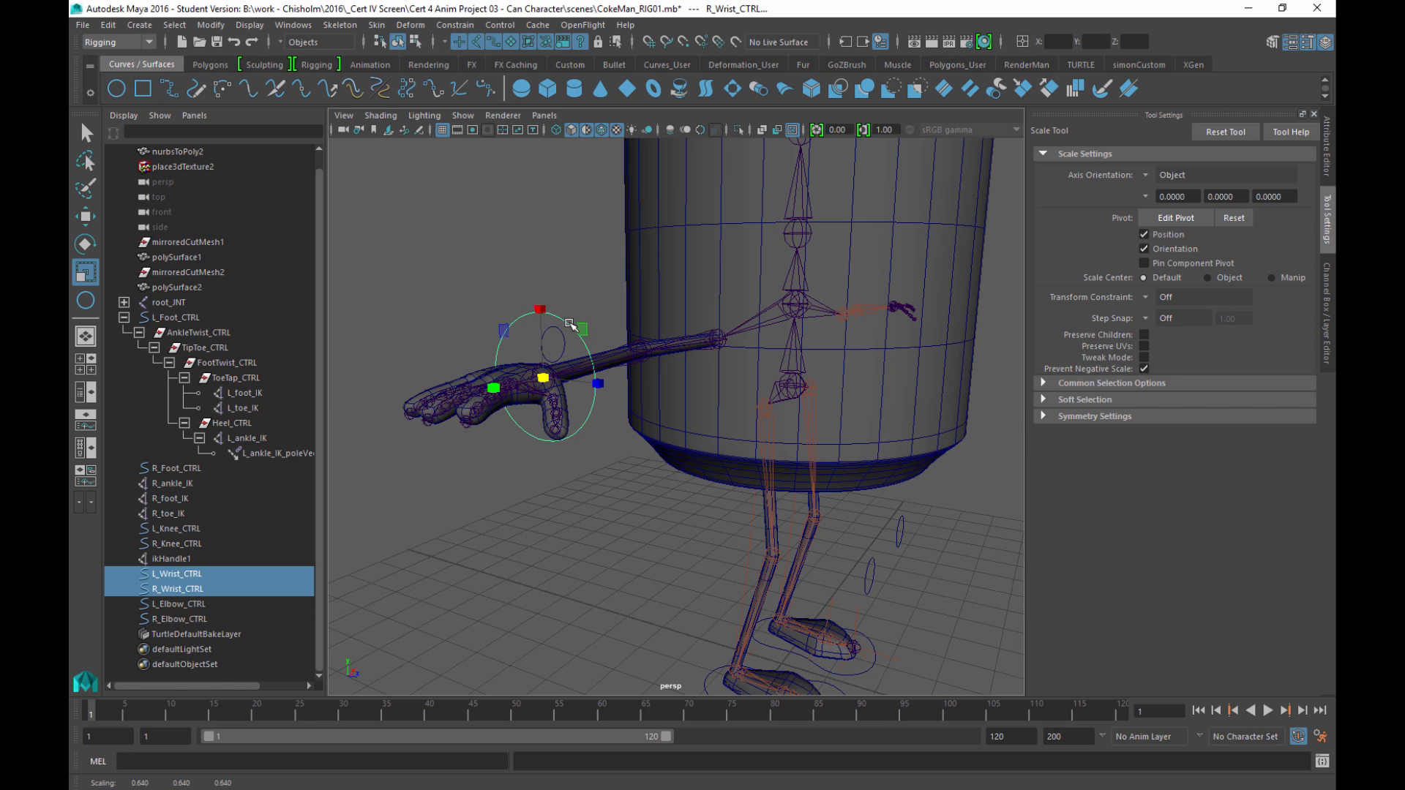
# Step: Freeze the transformations of L_Wrist_CTRL and R_Wrist_CTRL, delete their history, and clear the selection
pyautogui.keyDown('alt'); pyautogui.moveTo(600, 461); pyautogui.dragTo(740, 360); pyautogui.keyUp('alt')
pyautogui.keyDown('alt'); pyautogui.moveTo(758, 407); pyautogui.dragTo(887, 468); pyautogui.keyUp('alt')
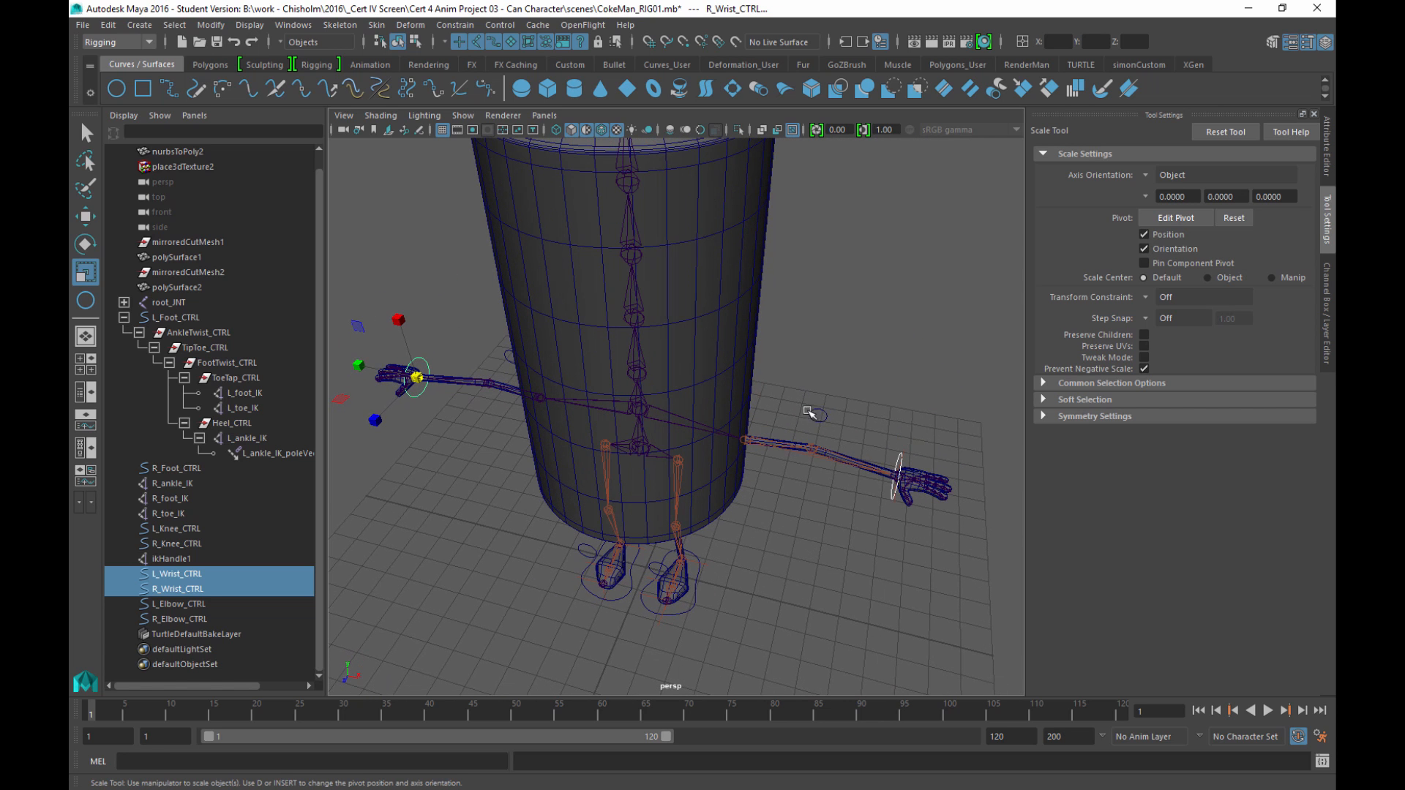
pyautogui.keyDown('alt'); pyautogui.moveTo(829, 504); pyautogui.dragTo(903, 464); pyautogui.keyUp('alt')
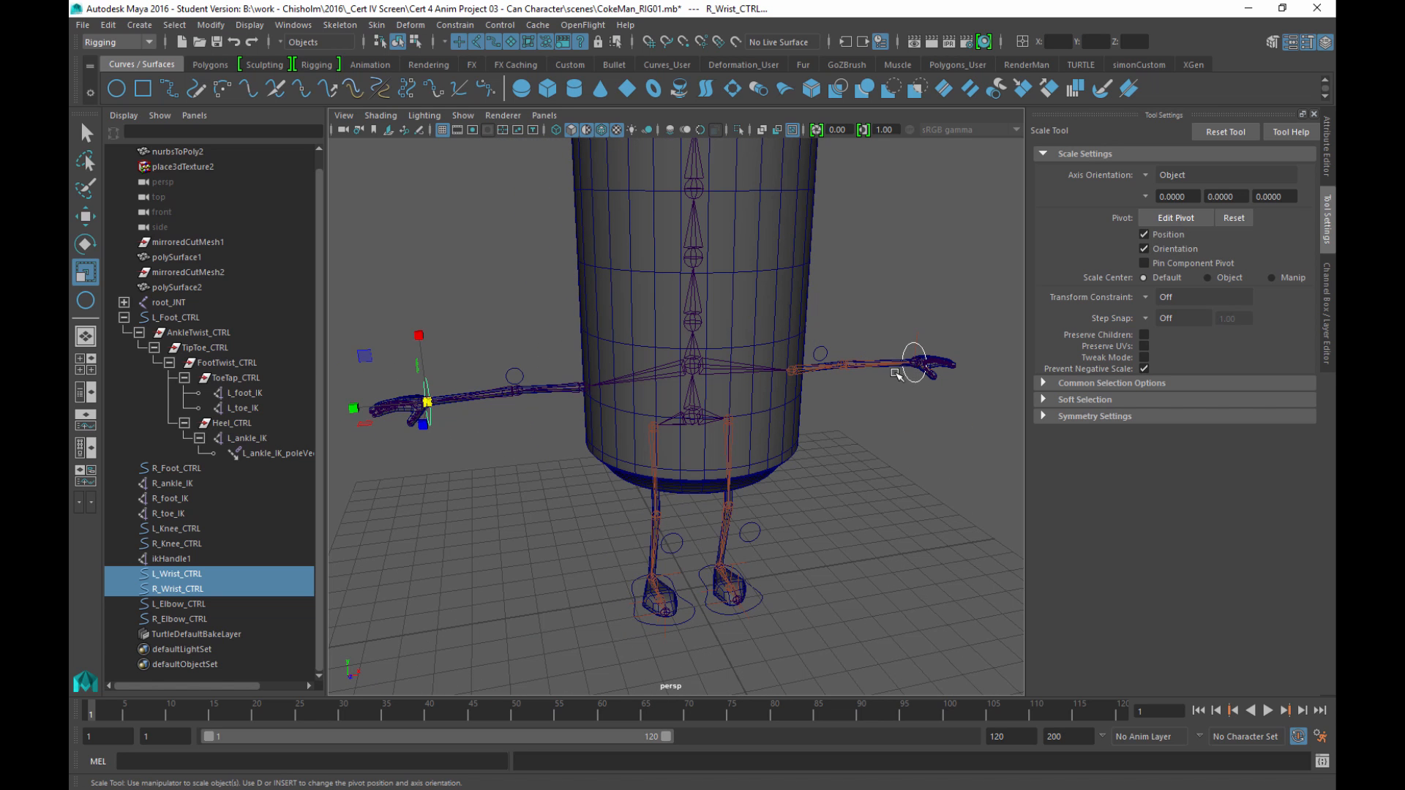
pyautogui.keyDown('alt'); pyautogui.moveTo(826, 502); pyautogui.dragTo(740, 495); pyautogui.keyUp('alt')
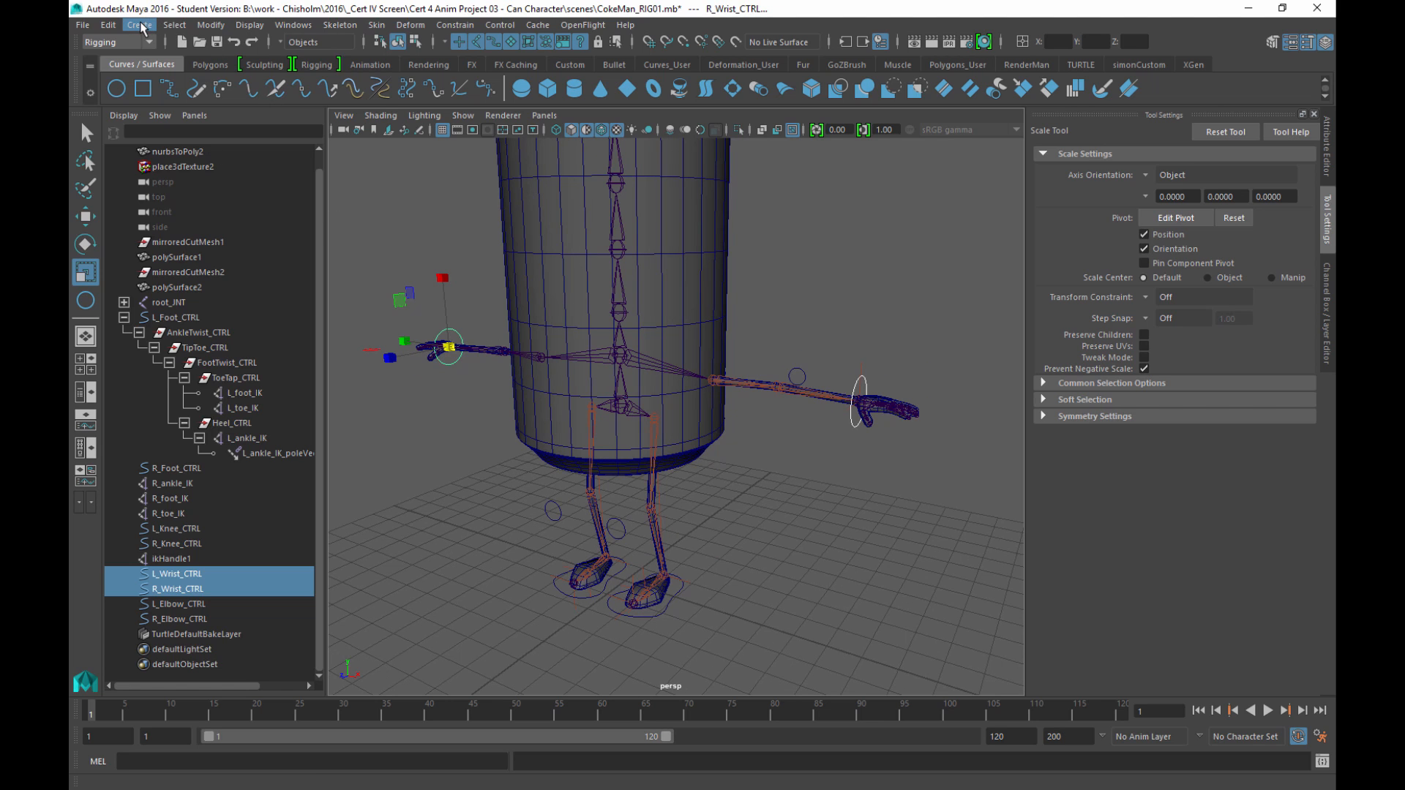
pyautogui.click(211, 25)
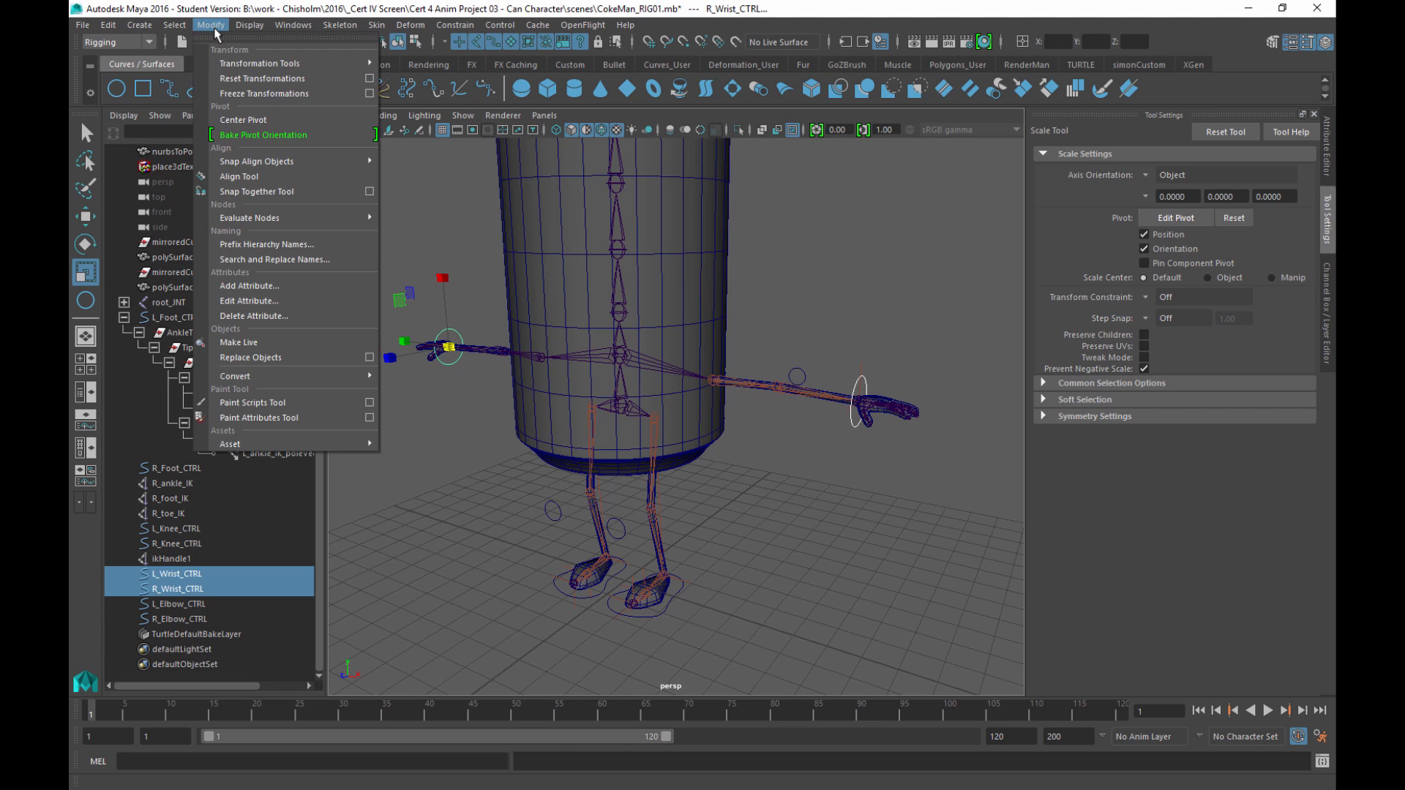
pyautogui.click(245, 93)
pyautogui.click(108, 24)
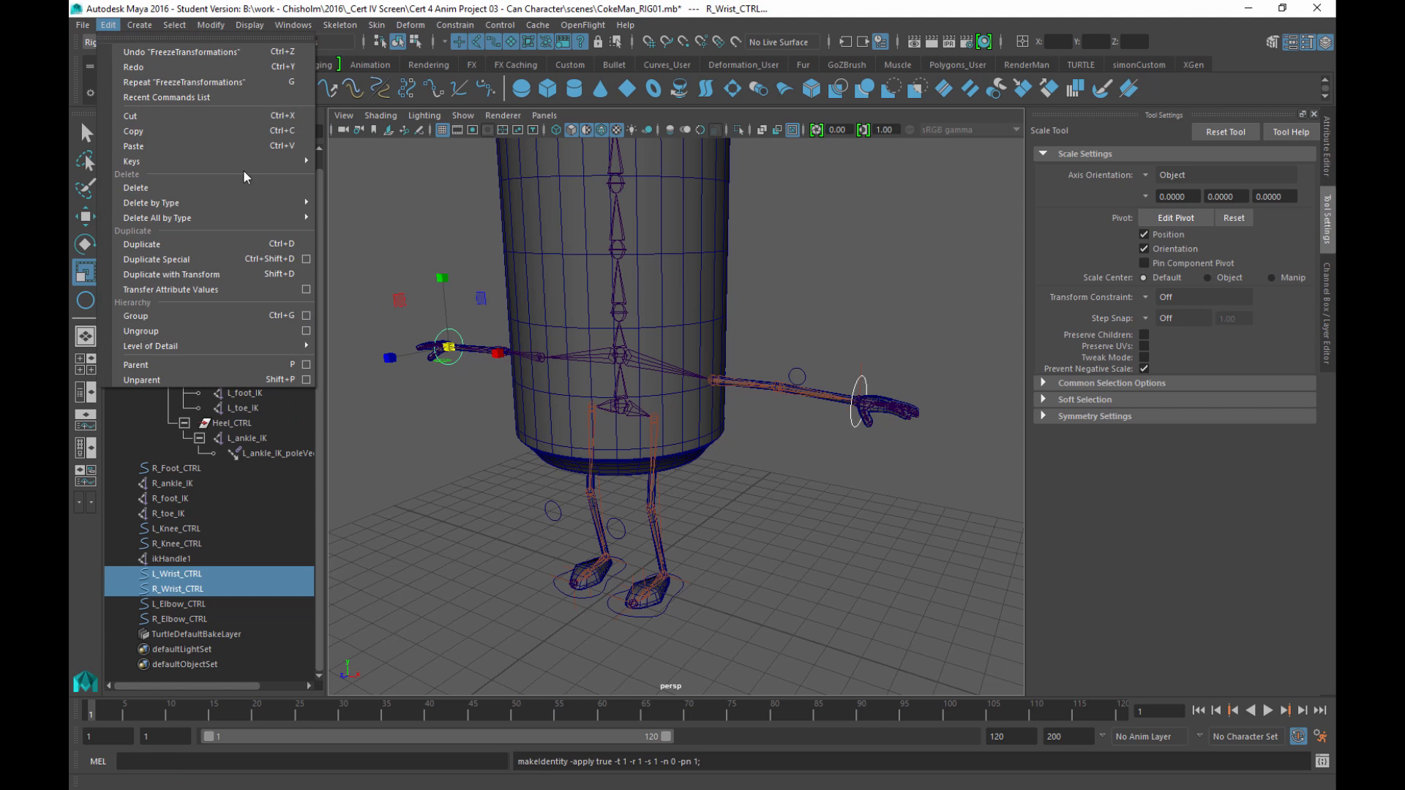
pyautogui.moveTo(252, 200)
pyautogui.click(337, 210)
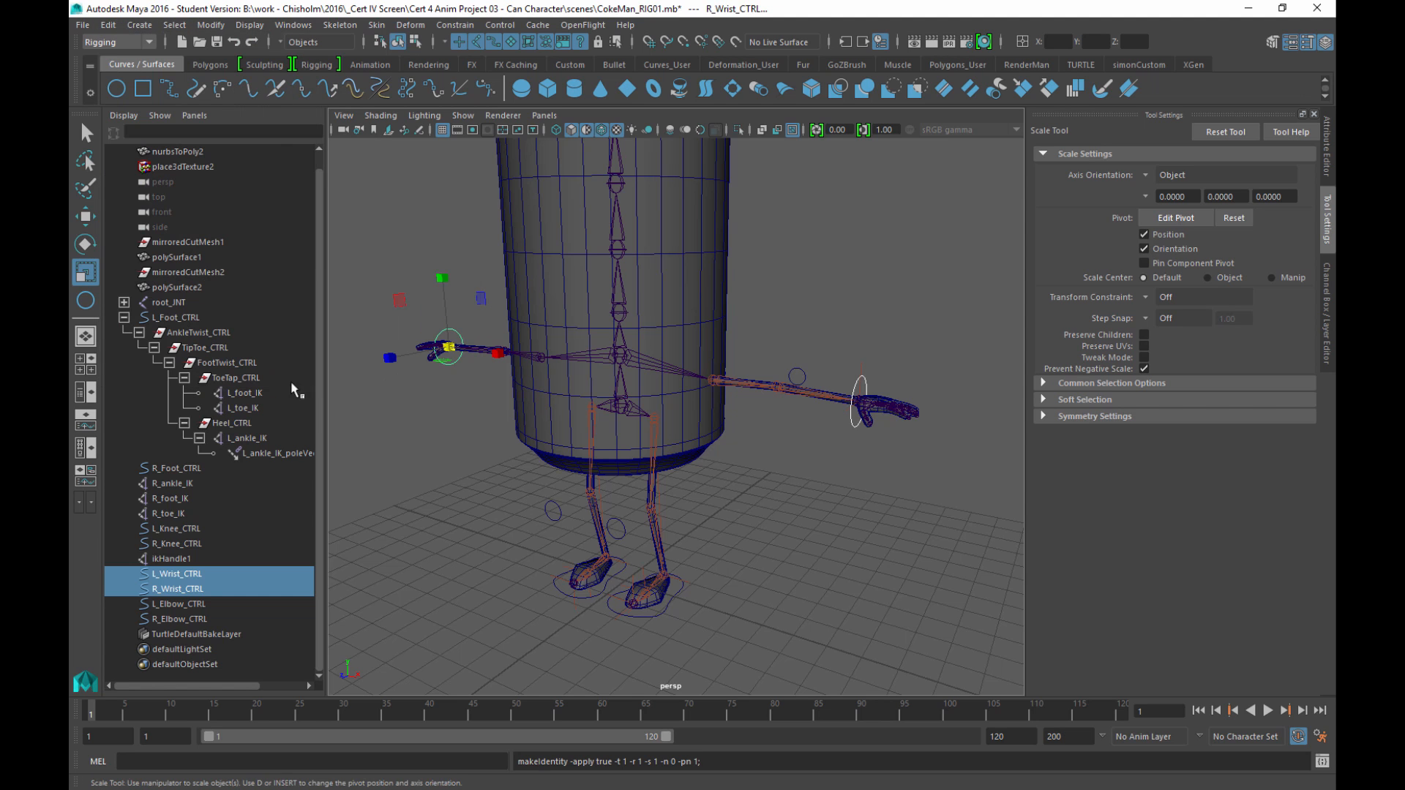
pyautogui.keyDown('alt'); pyautogui.moveTo(716, 454); pyautogui.dragTo(753, 403); pyautogui.keyUp('alt')
pyautogui.press('q')
pyautogui.click(819, 263)
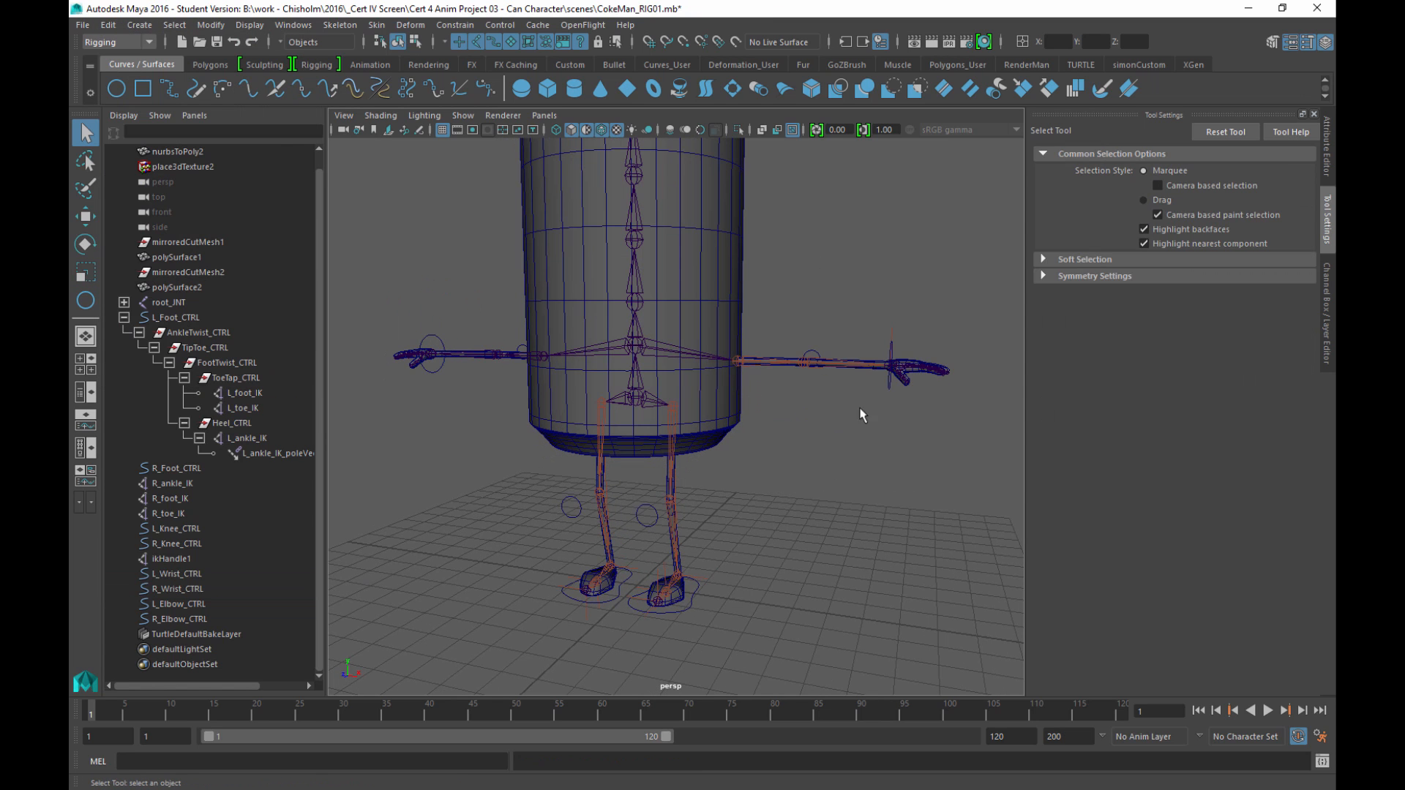
# Step: Constrain the left arm's ikHandle1 to L_Elbow_CTRL with a pole vector constraint
pyautogui.keyDown('alt'); pyautogui.moveTo(839, 346); pyautogui.dragTo(824, 358); pyautogui.keyUp('alt')
pyautogui.keyDown('alt'); pyautogui.moveTo(831, 393); pyautogui.dragTo(835, 329, button='middle'); pyautogui.keyUp('alt')
pyautogui.keyDown('alt'); pyautogui.moveTo(841, 389); pyautogui.dragTo(794, 397); pyautogui.keyUp('alt')
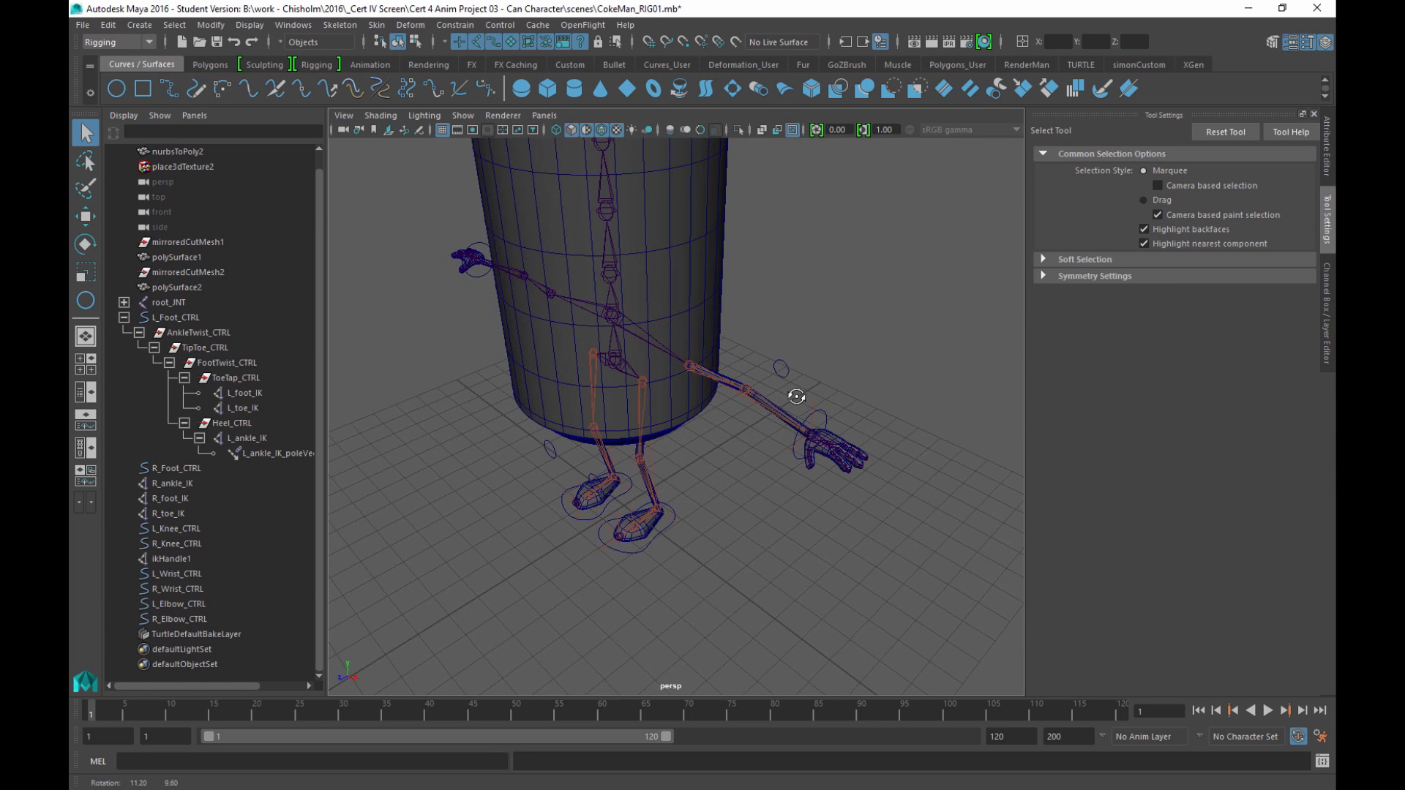
pyautogui.keyDown('alt'); pyautogui.moveTo(817, 395); pyautogui.dragTo(818, 396, button='middle'); pyautogui.keyUp('alt')
pyautogui.keyDown('alt'); pyautogui.moveTo(817, 395); pyautogui.dragTo(792, 408, button='right'); pyautogui.keyUp('alt')
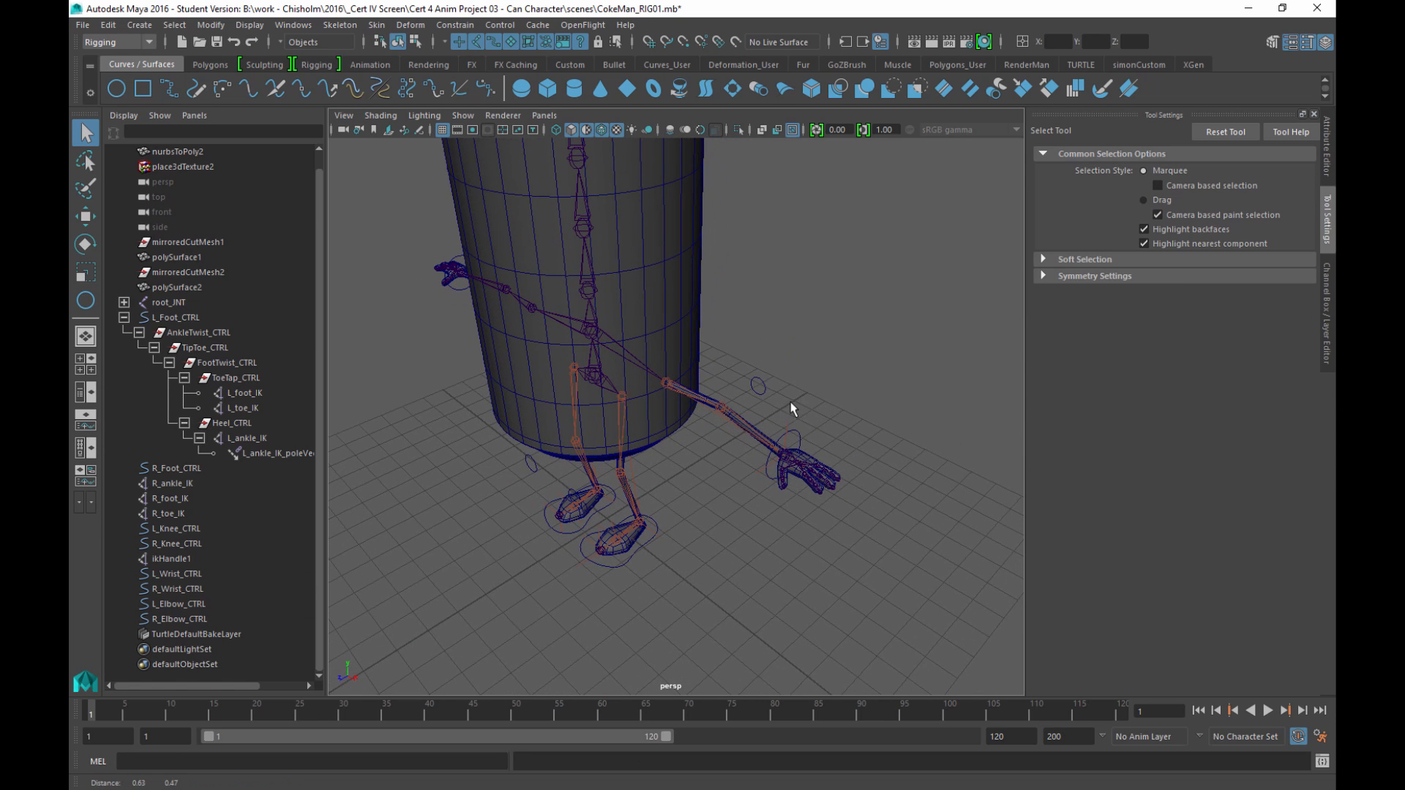
pyautogui.keyDown('alt'); pyautogui.moveTo(818, 332); pyautogui.dragTo(805, 413, button='right'); pyautogui.keyUp('alt')
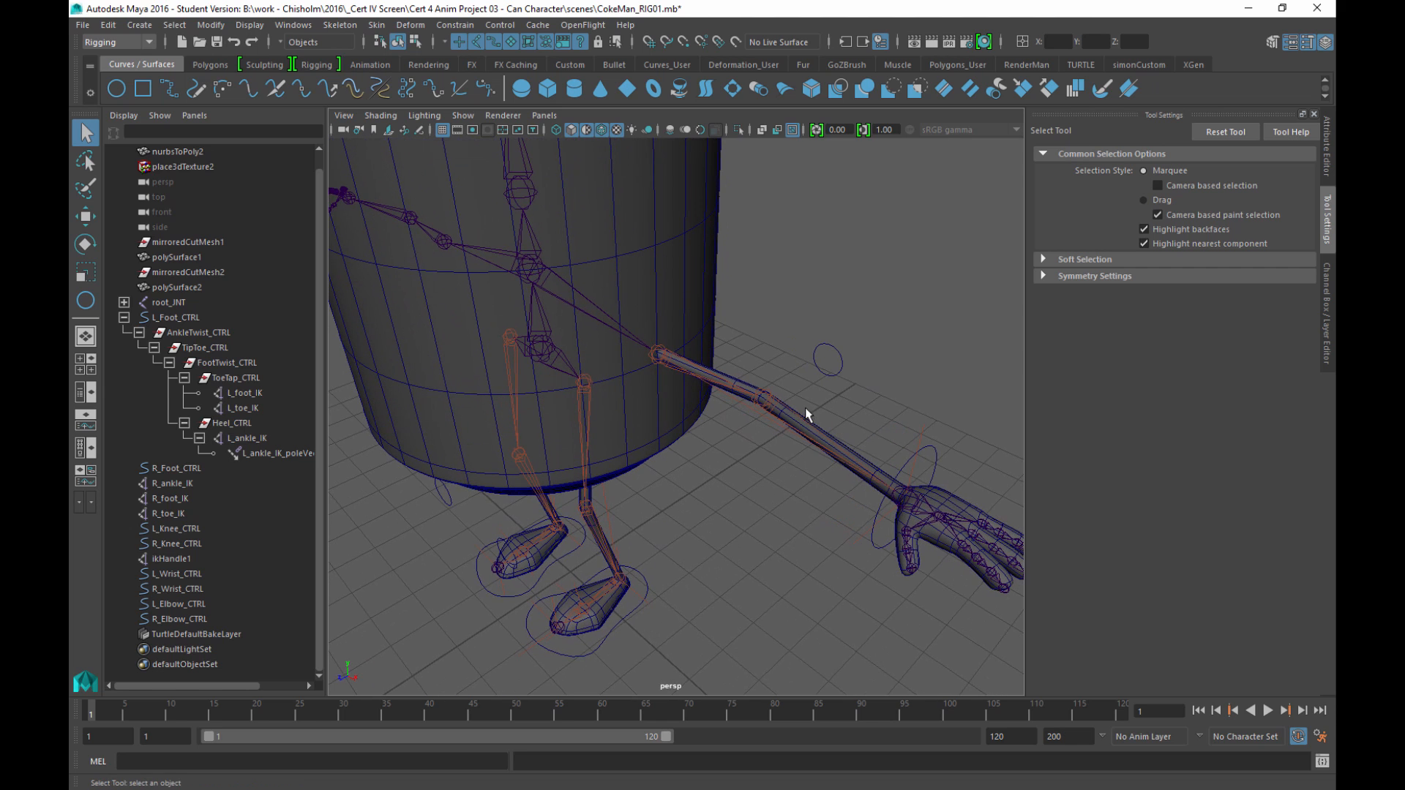
pyautogui.moveTo(853, 350); pyautogui.dragTo(773, 463)
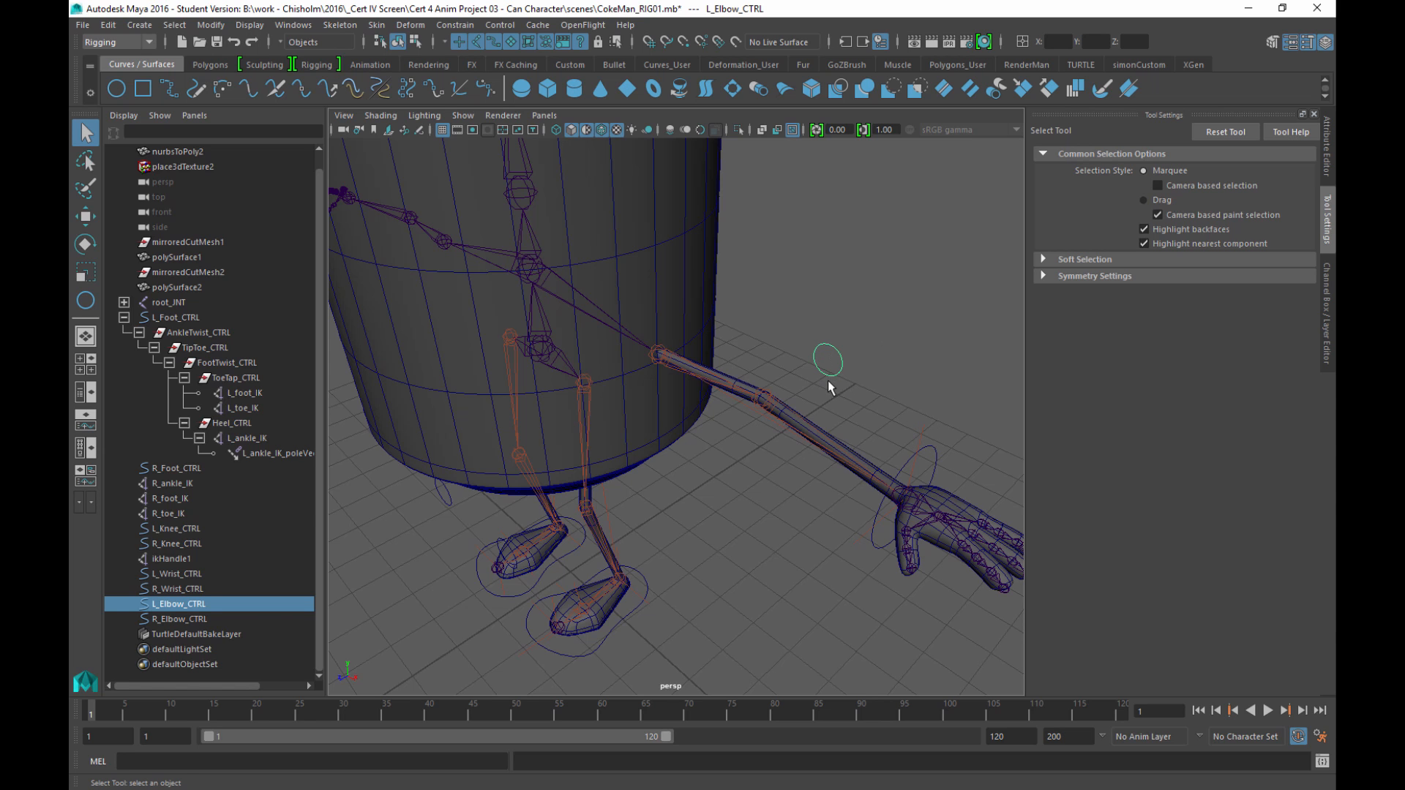
pyautogui.keyDown('alt'); pyautogui.moveTo(779, 483); pyautogui.dragTo(777, 468, button='right'); pyautogui.keyUp('alt')
pyautogui.keyDown('alt'); pyautogui.moveTo(777, 469); pyautogui.dragTo(754, 459, button='middle'); pyautogui.keyUp('alt')
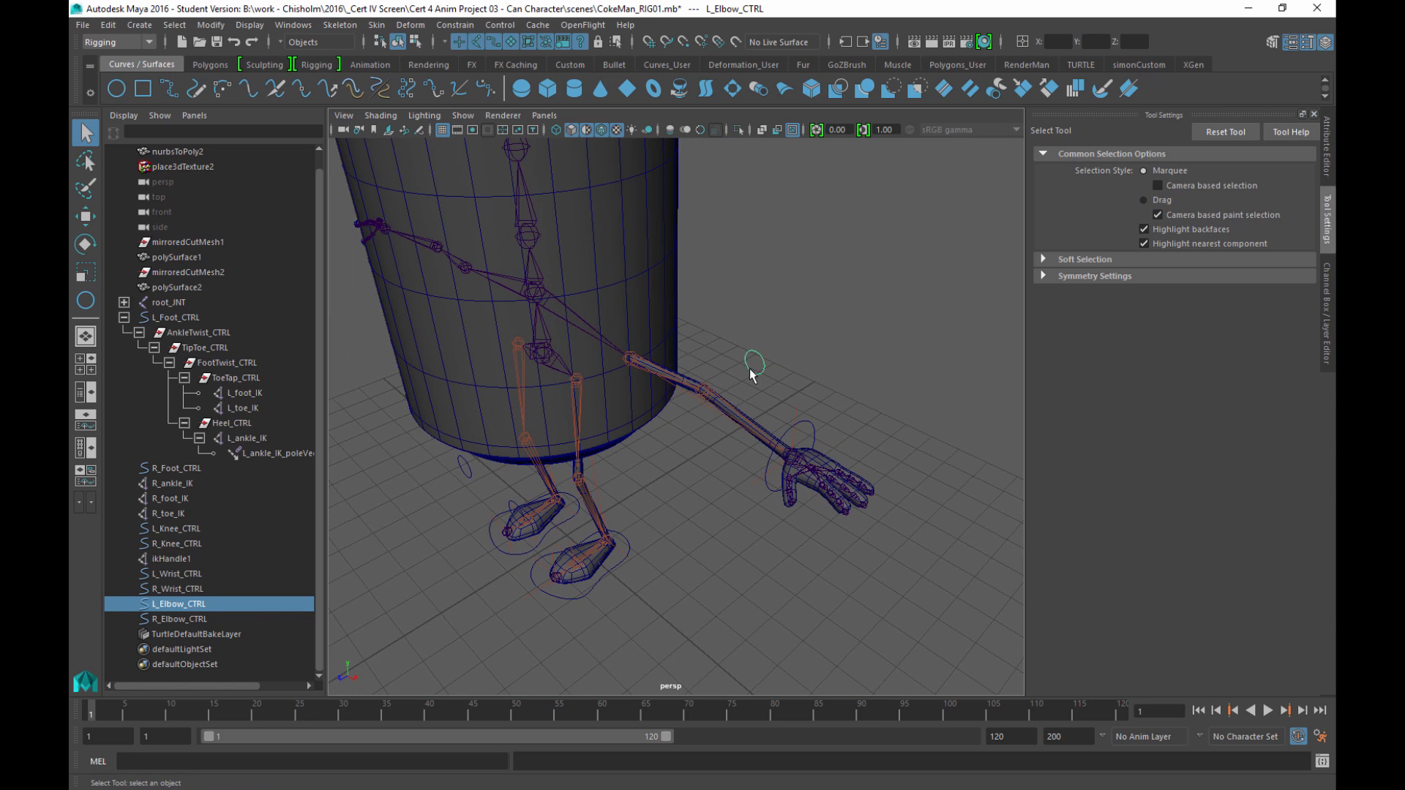
pyautogui.keyDown('shift'); pyautogui.click(796, 409); pyautogui.keyUp('shift')
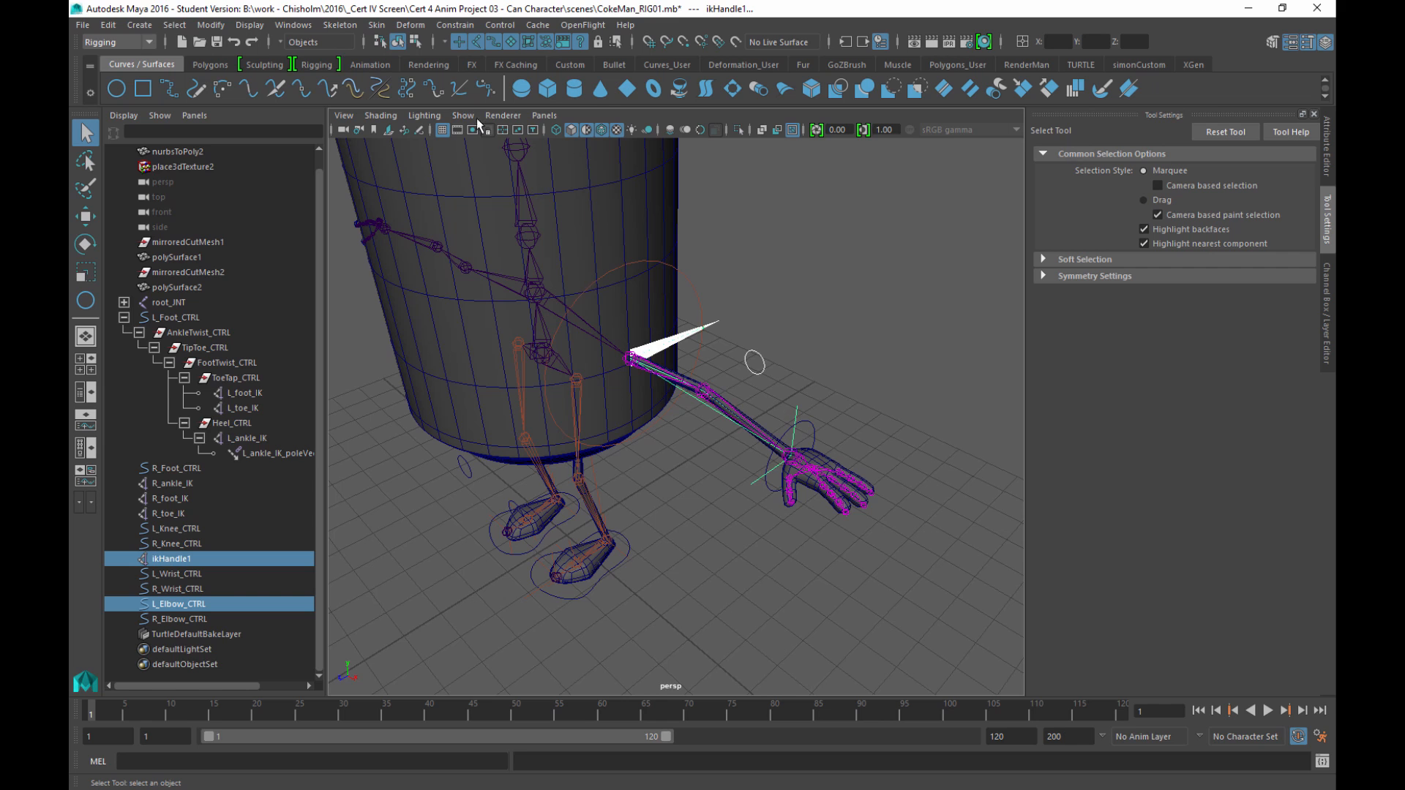
pyautogui.click(455, 25)
pyautogui.click(485, 137)
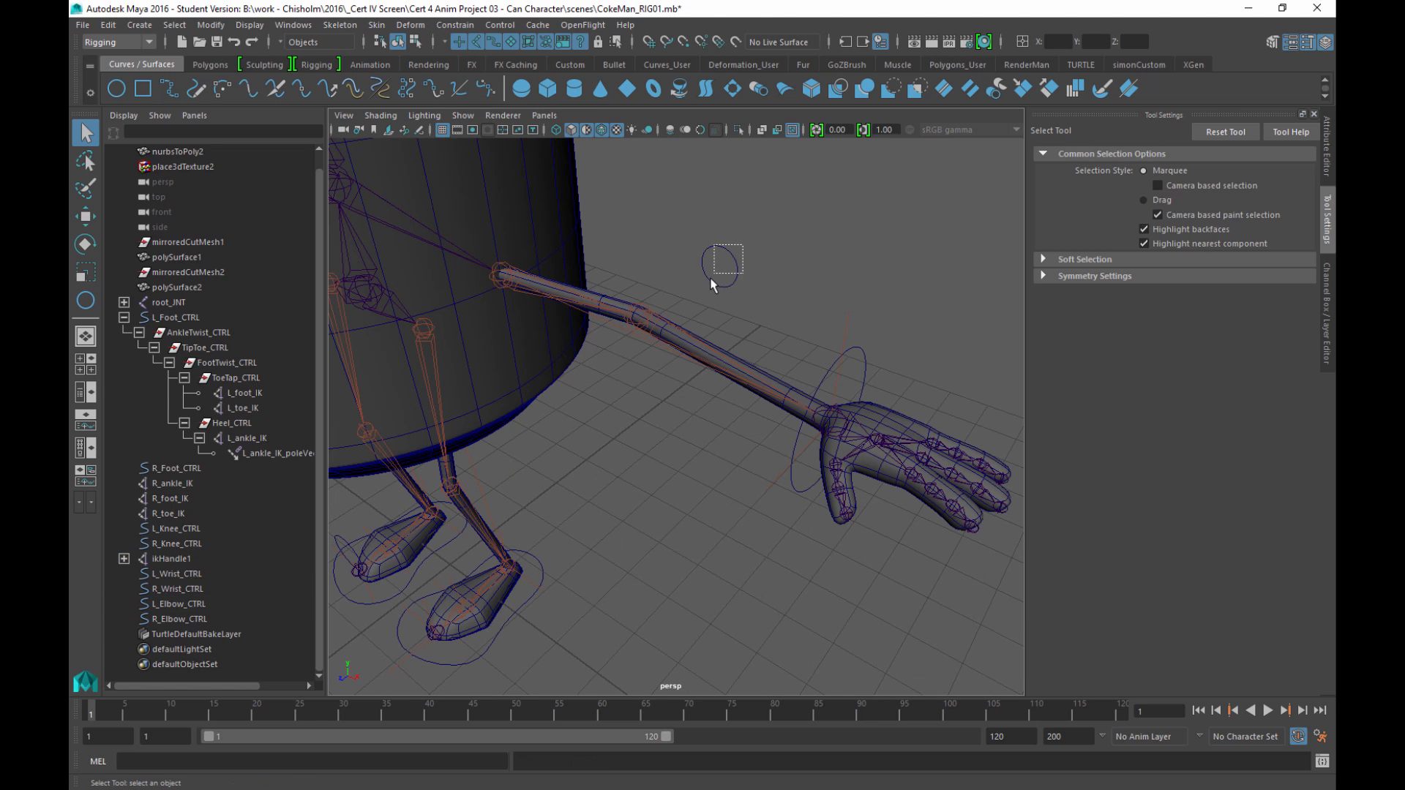
# Step: Test the left arm's pole vector by moving L_Elbow_CTRL up and down, and undo the movement
pyautogui.moveTo(710, 278); pyautogui.dragTo(731, 275)
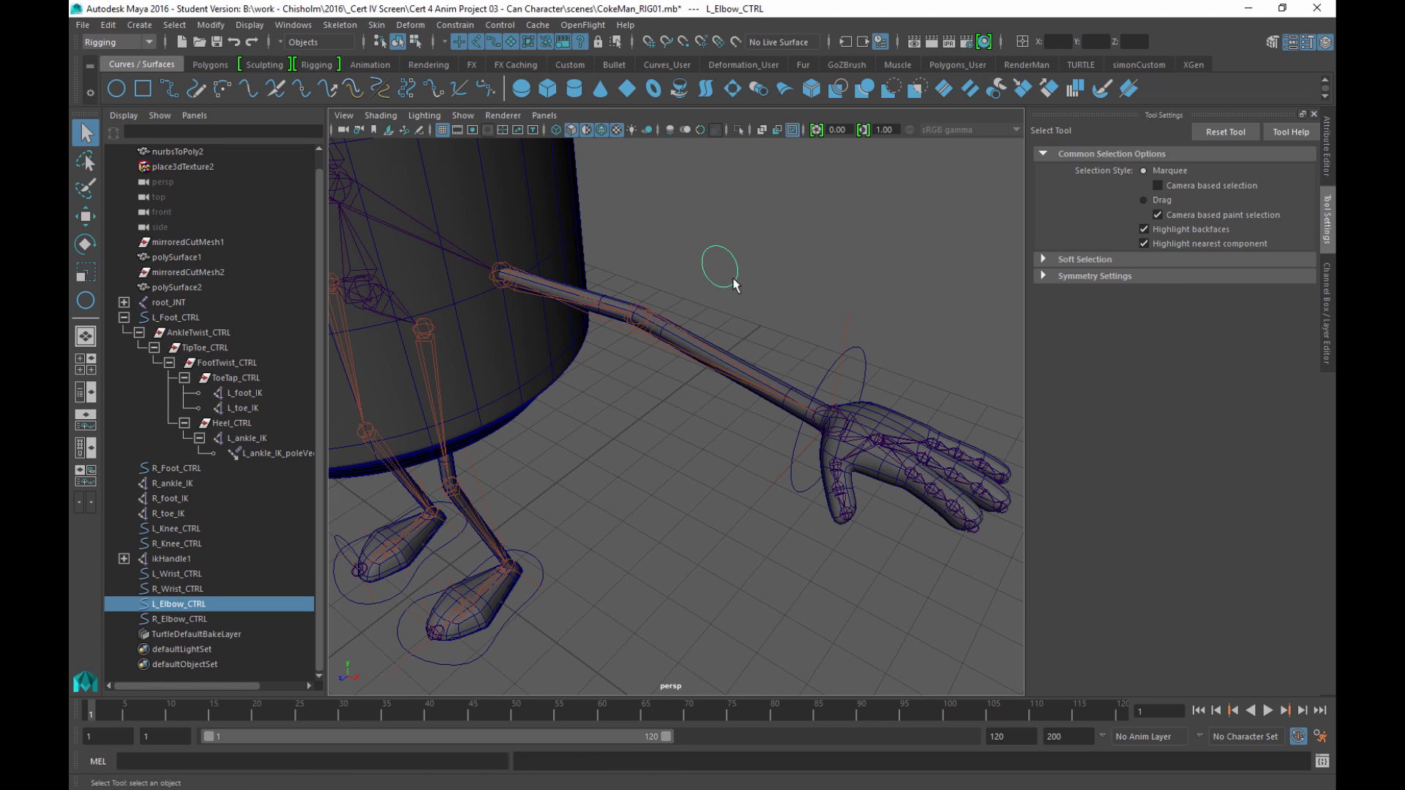
pyautogui.press('w')
pyautogui.moveTo(724, 204); pyautogui.dragTo(729, 154)
pyautogui.moveTo(747, 77); pyautogui.dragTo(729, 212)
pyautogui.hotkey('ctrl', 'z')
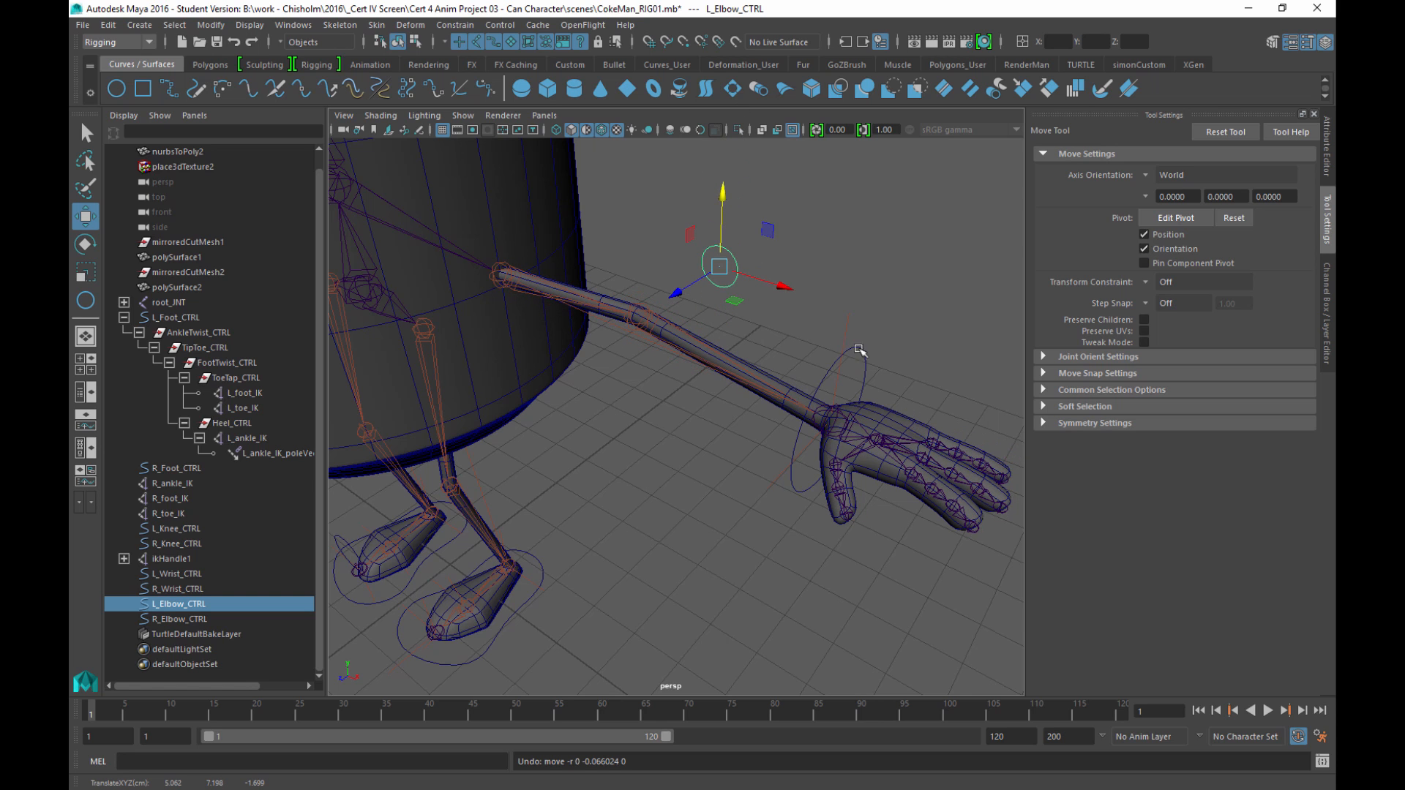